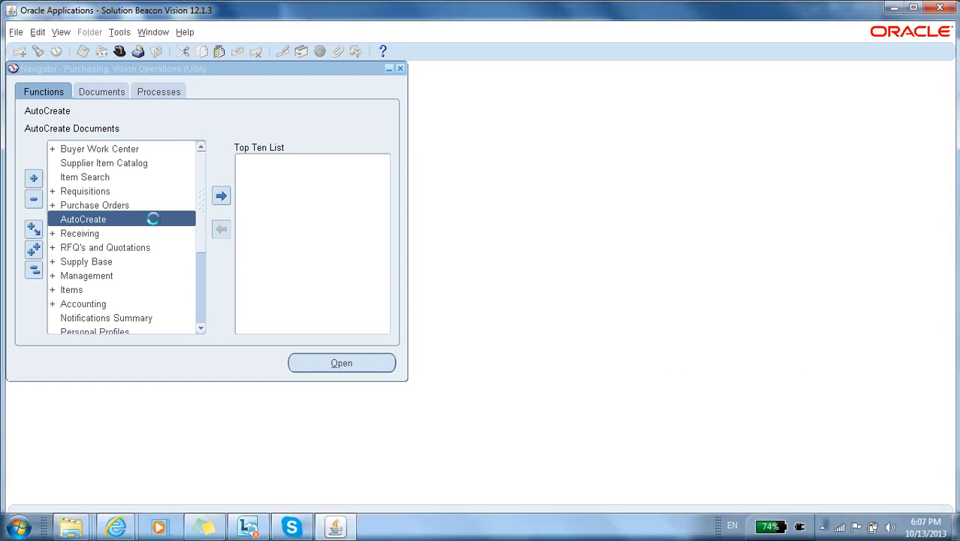
Step: Open AutoCreate and find all requisition lines for Vision Operations with the default search criteria cleared
double_click(152, 219)
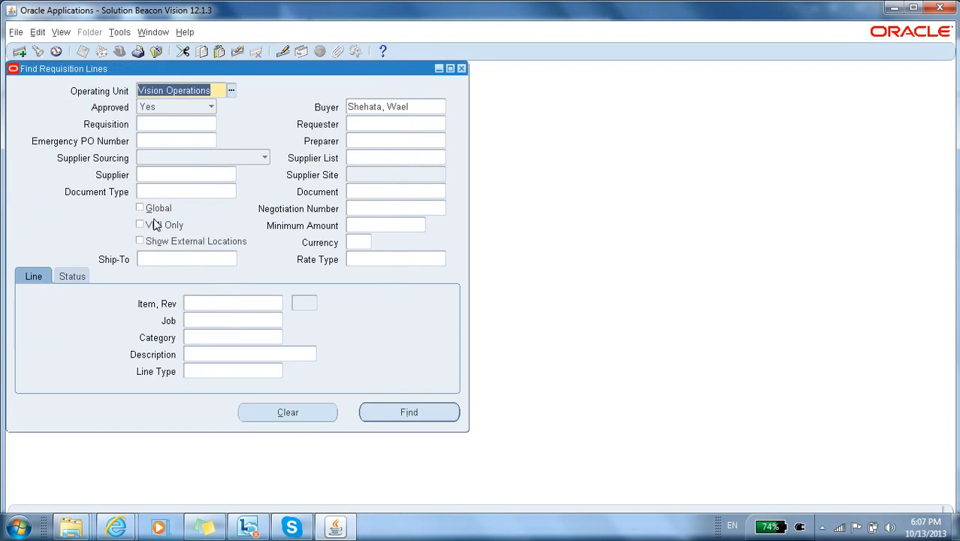
key(alt+c)
key(alt+i)
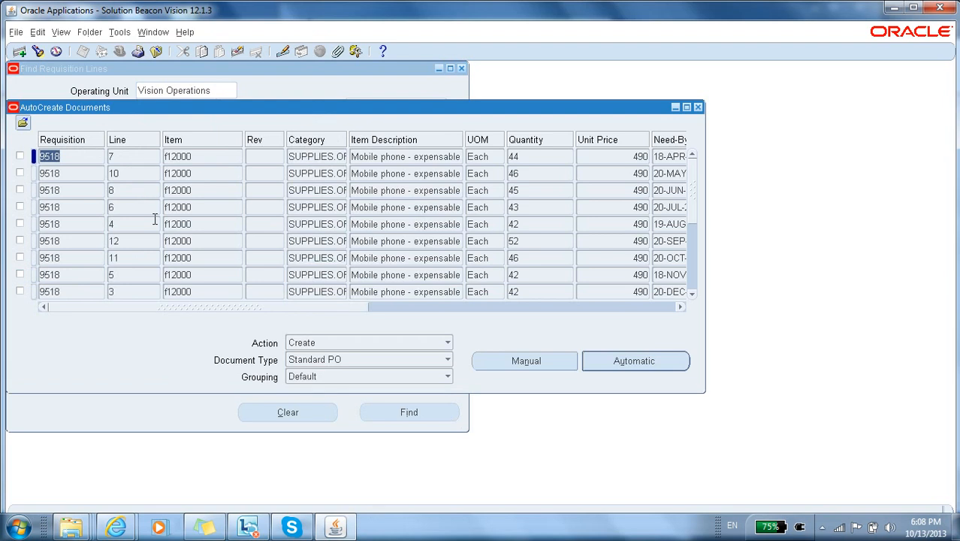
Step: Select line 7 of requisition 9518, set the document type to Sourcing RFQ and start its automatic creation
click(20, 157)
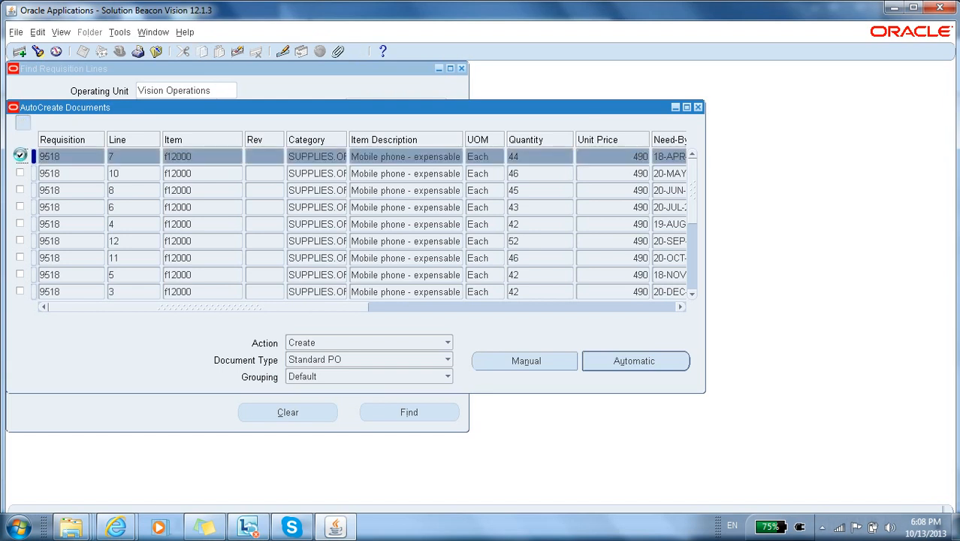
click(445, 362)
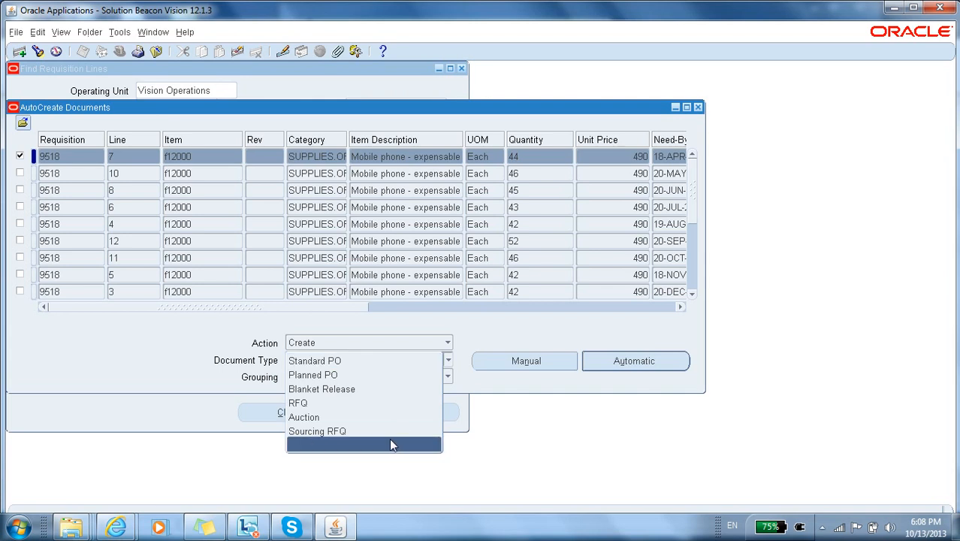
click(389, 429)
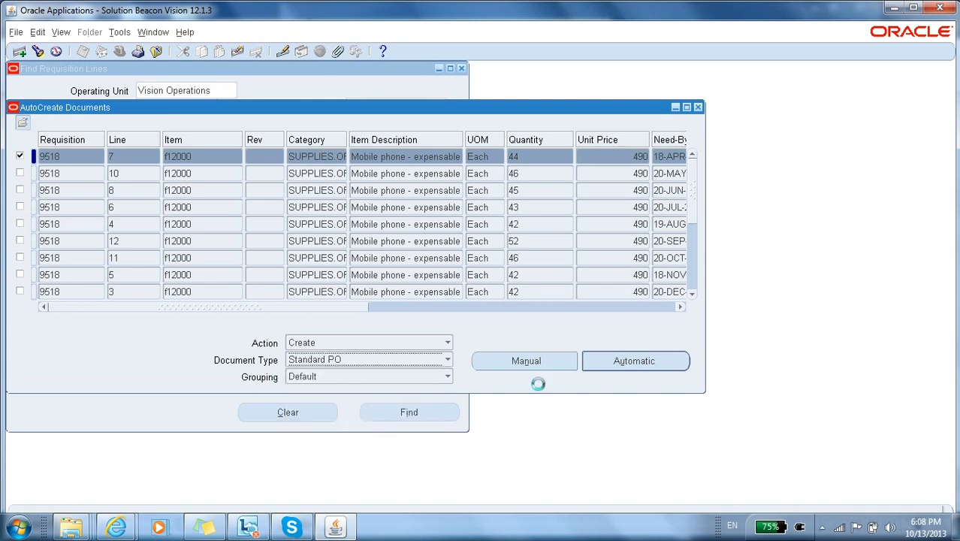
click(616, 365)
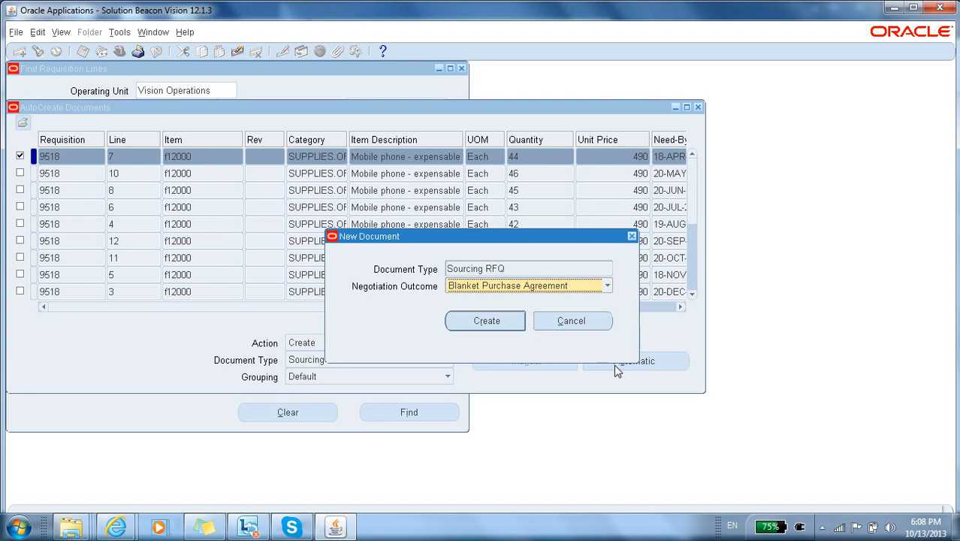
Step: Create the Sourcing RFQ with Standard Purchase Order as its negotiation outcome
click(562, 286)
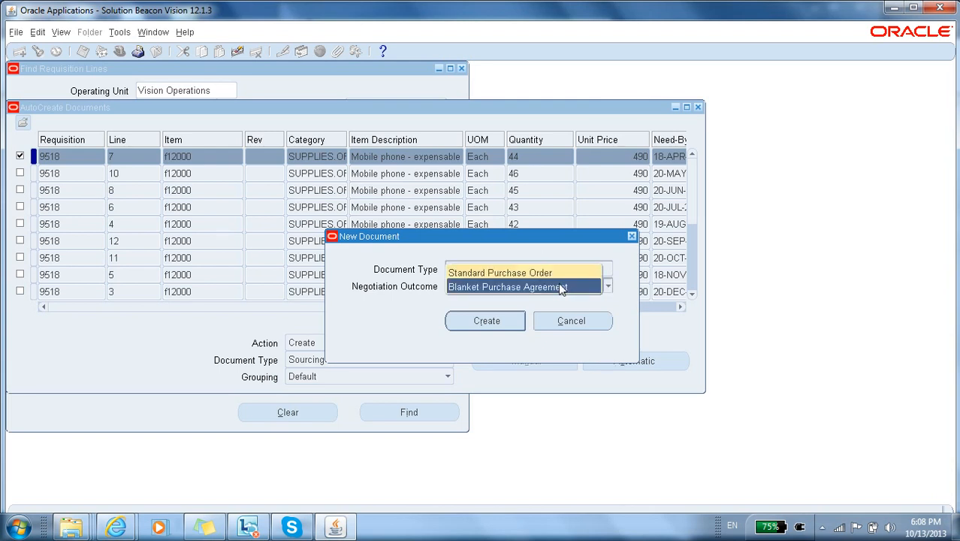
click(554, 274)
click(497, 321)
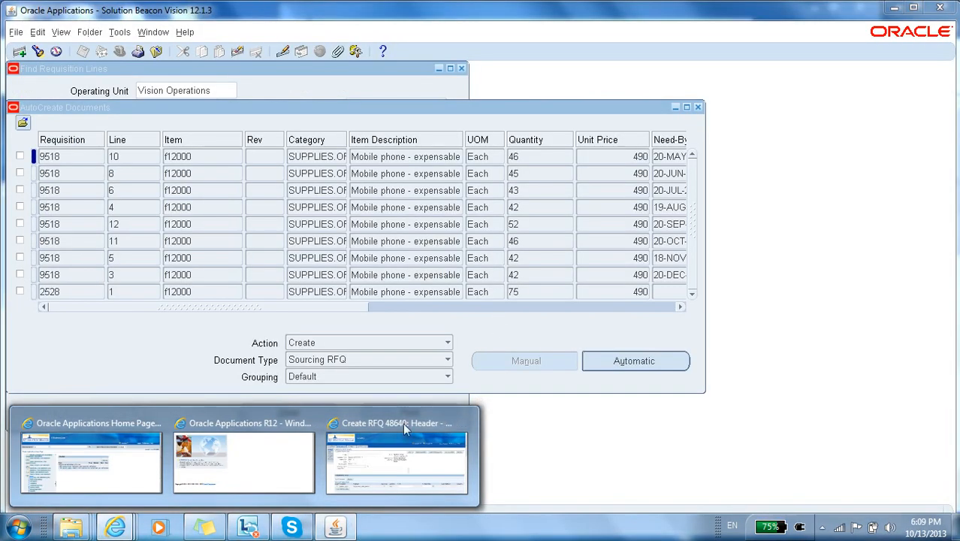
Step: Switch to the Create RFQ page in Internet Explorer, title the RFQ Sourcing Phone and make it a Two-Stage RFQ
click(402, 426)
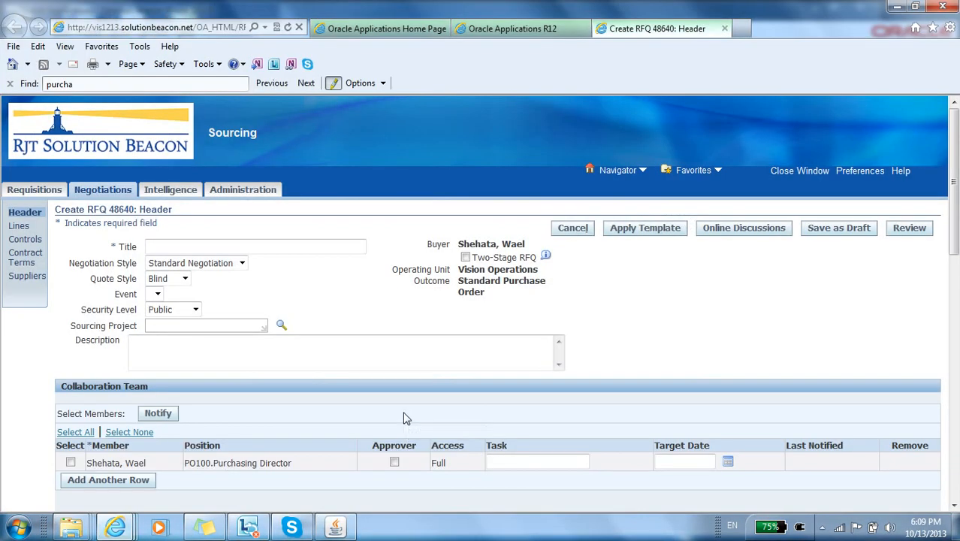
click(288, 246)
text(Sourcing Phone)
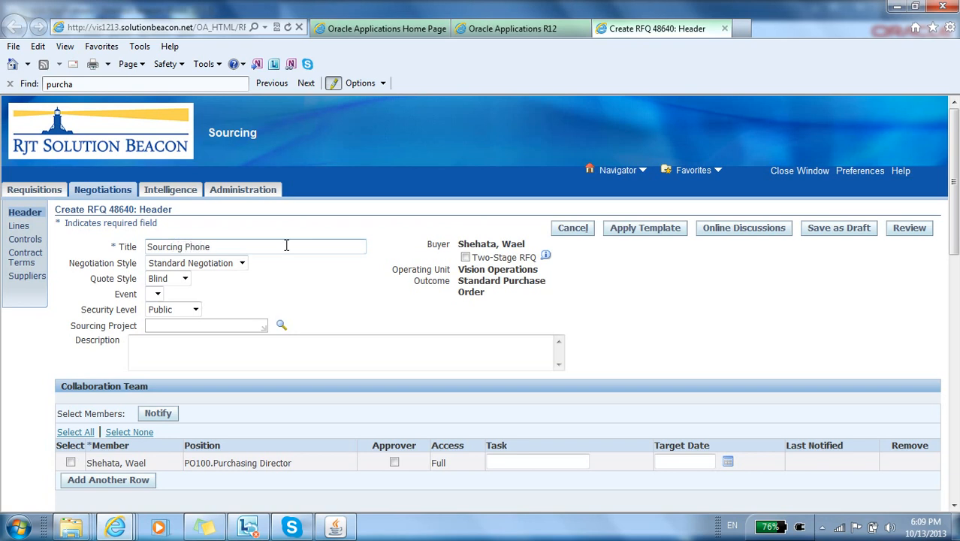
key(Tab)
click(465, 257)
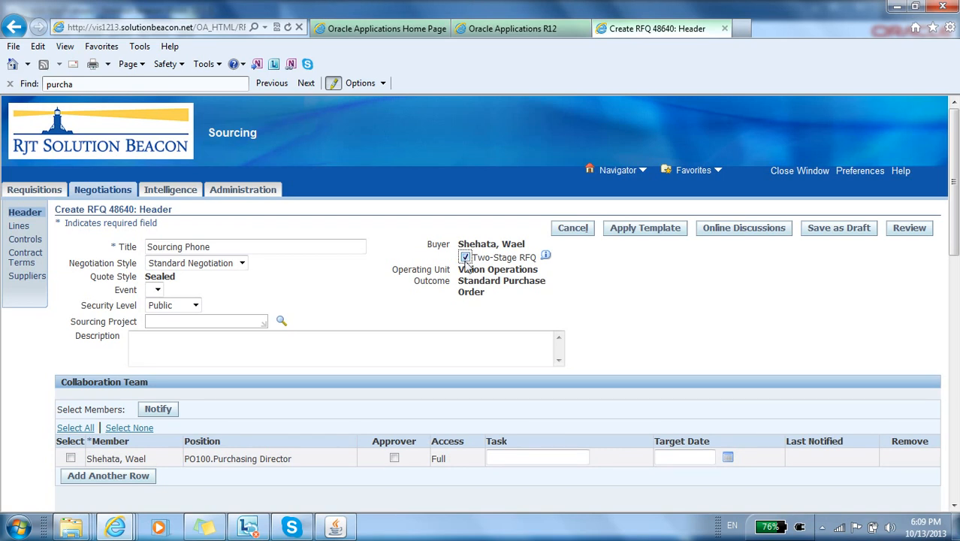
double_click(466, 271)
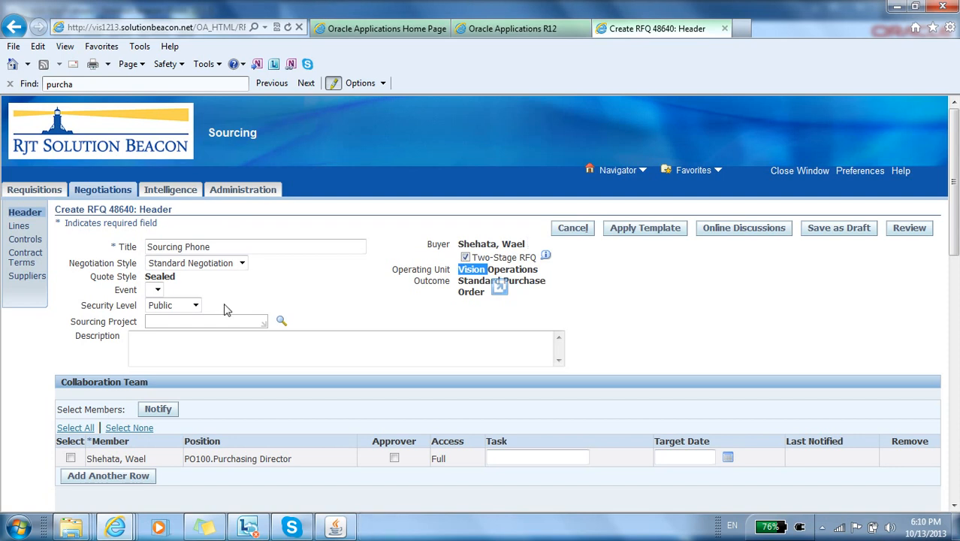
Step: Examine the RFQ header's collaboration team and terms, including the available payment terms and freight terms
scroll(225, 308, down, 3)
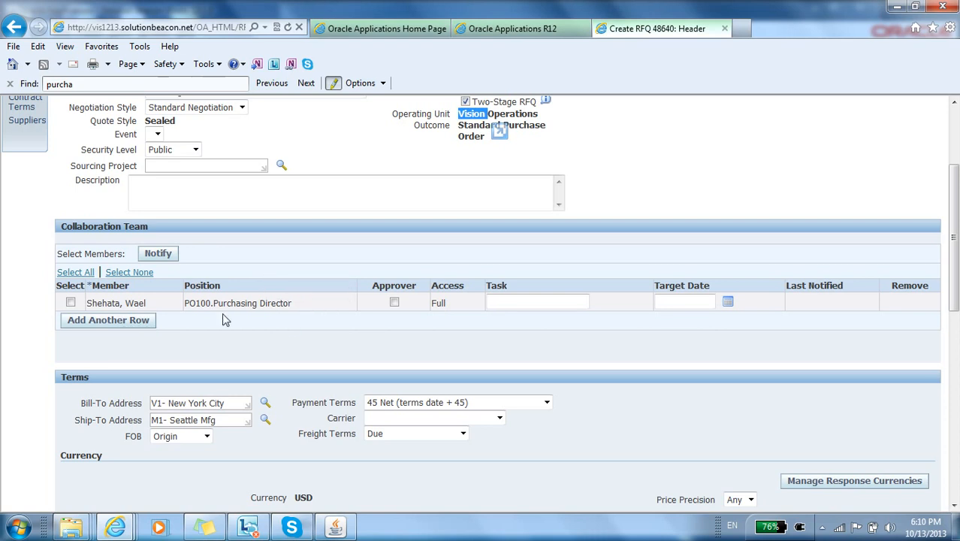
scroll(271, 290, down, 1)
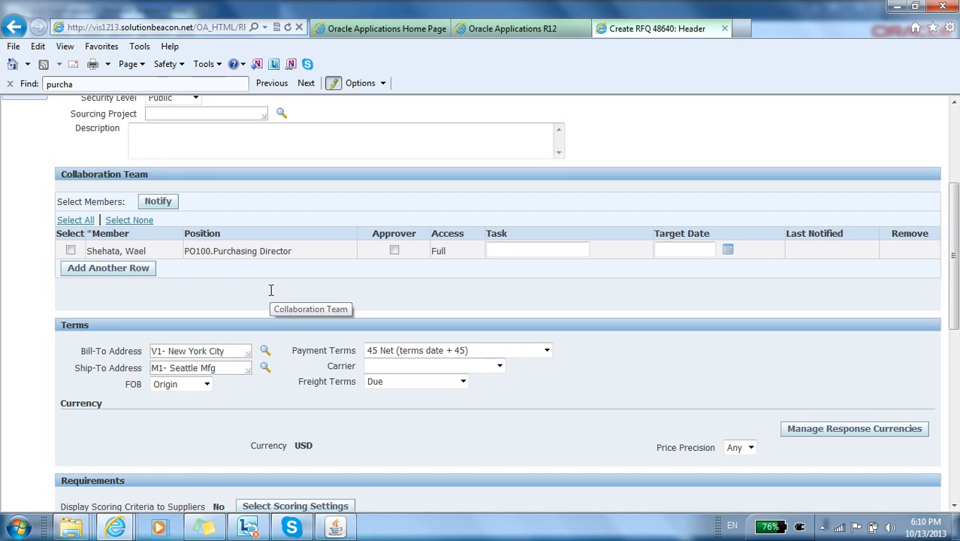
scroll(271, 290, up, 1)
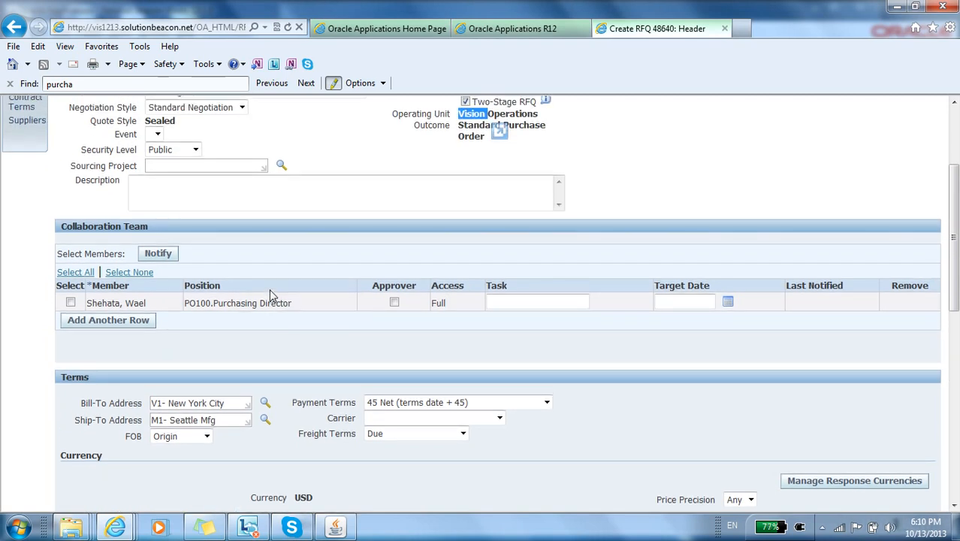
scroll(270, 293, down, 4)
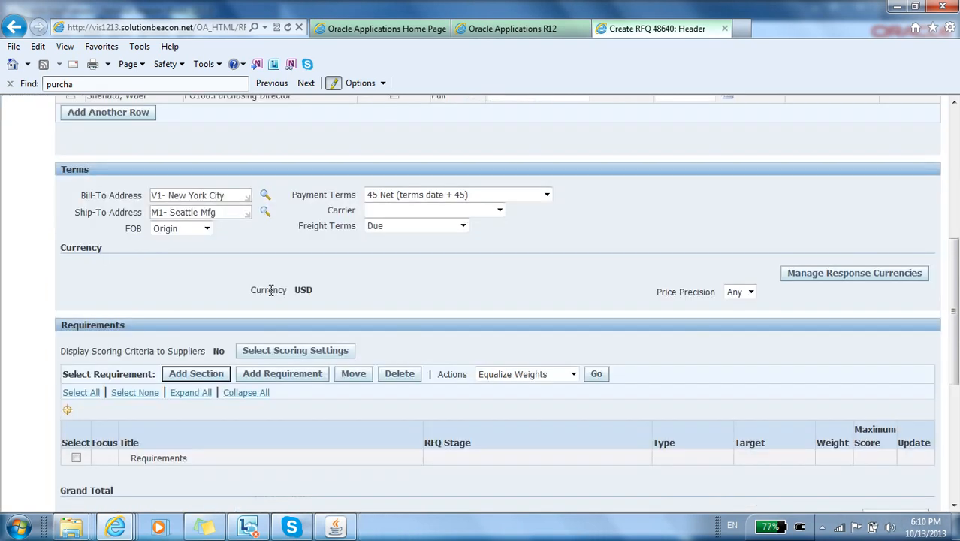
click(443, 197)
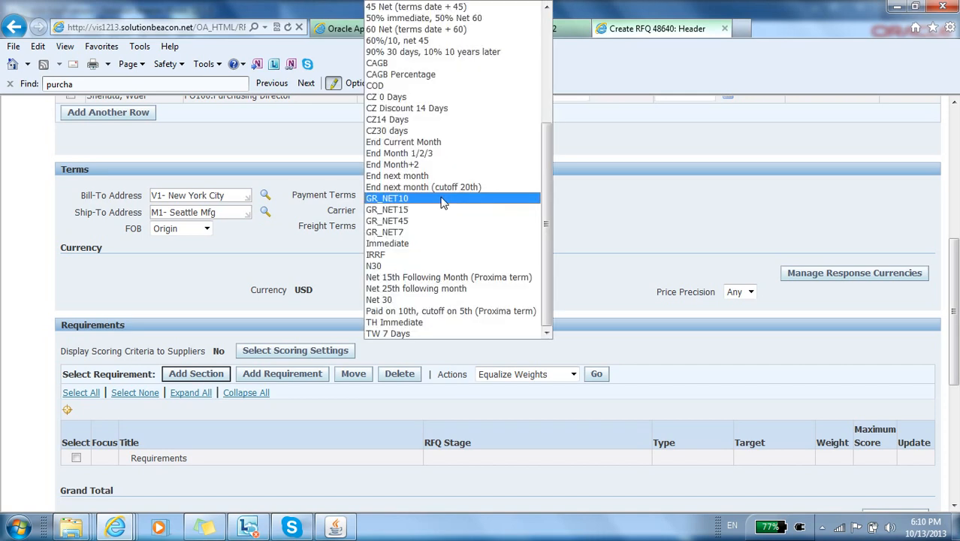
click(639, 194)
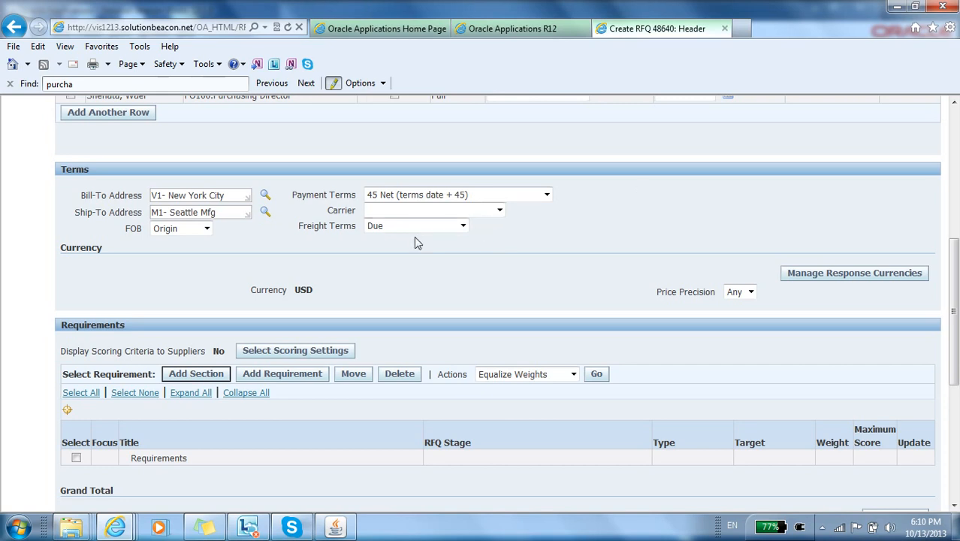
click(455, 232)
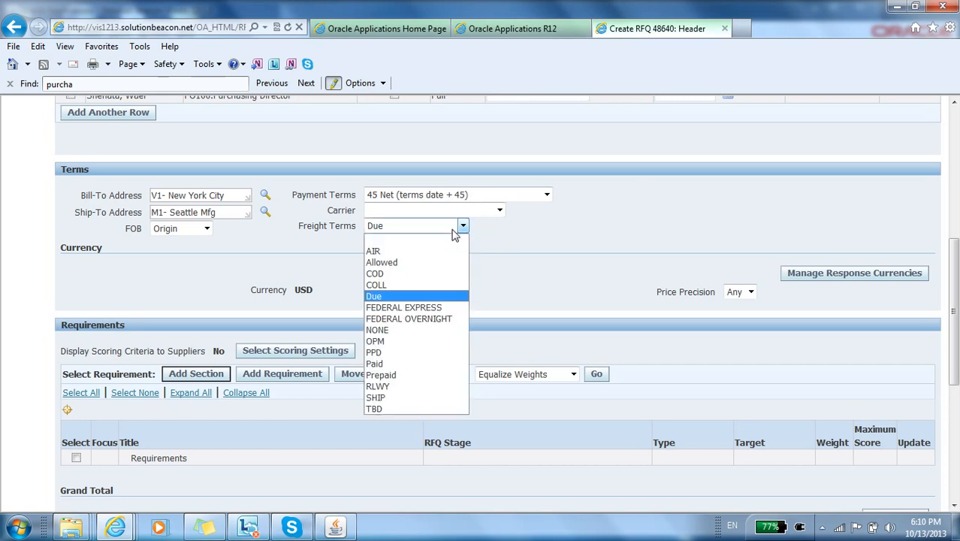
click(512, 256)
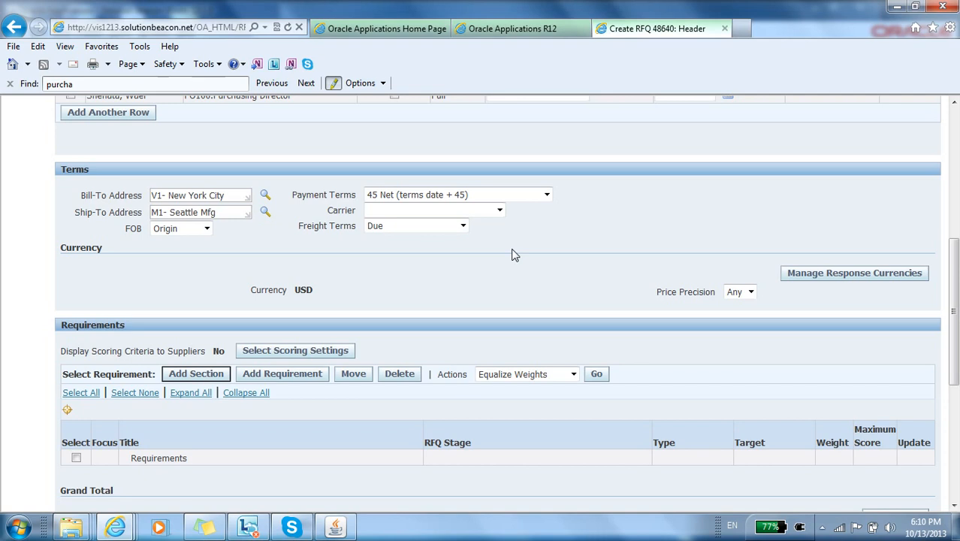
scroll(514, 255, up, 3)
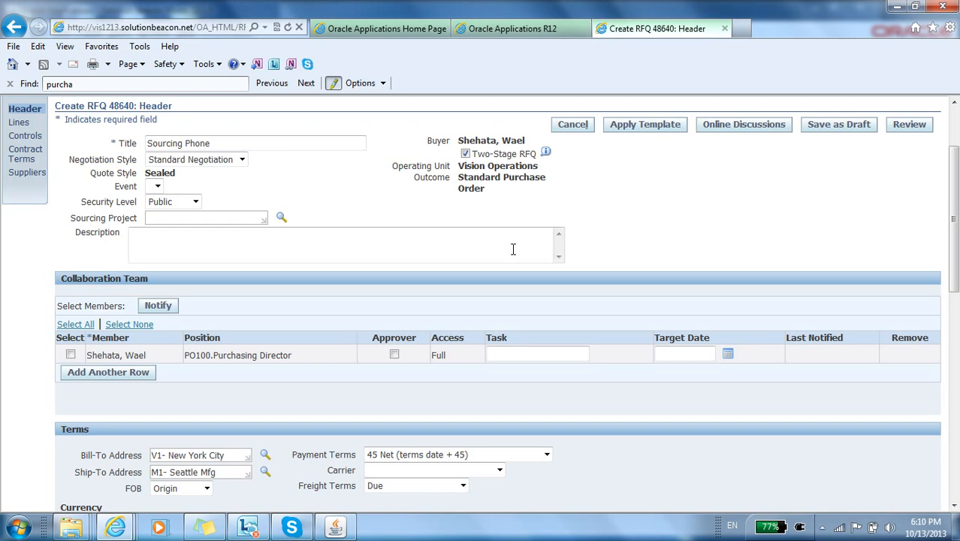
Step: Add a Technical-stage section named Phone Specifications to the RFQ requirements and apply it to continue with adding a requirement
scroll(513, 252, down, 2)
scroll(514, 256, down, 5)
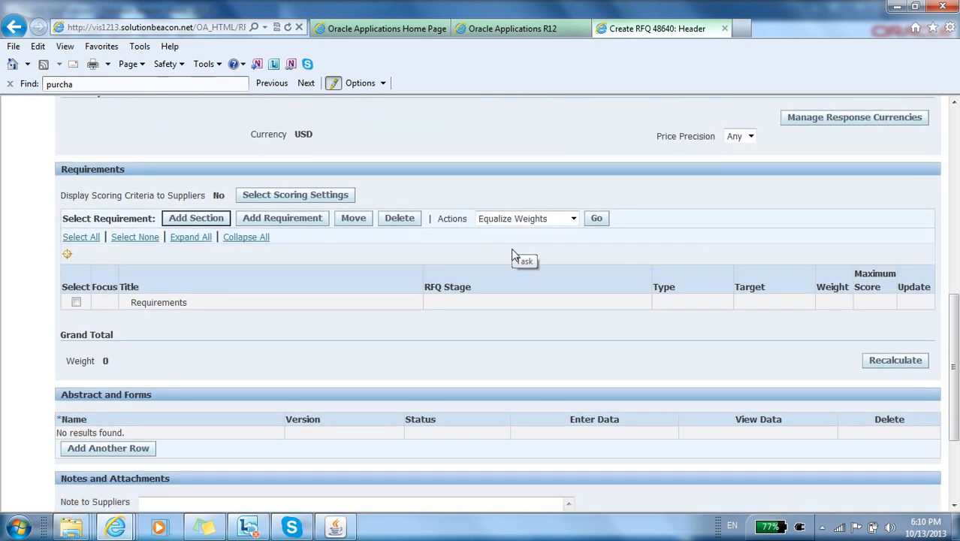
click(76, 302)
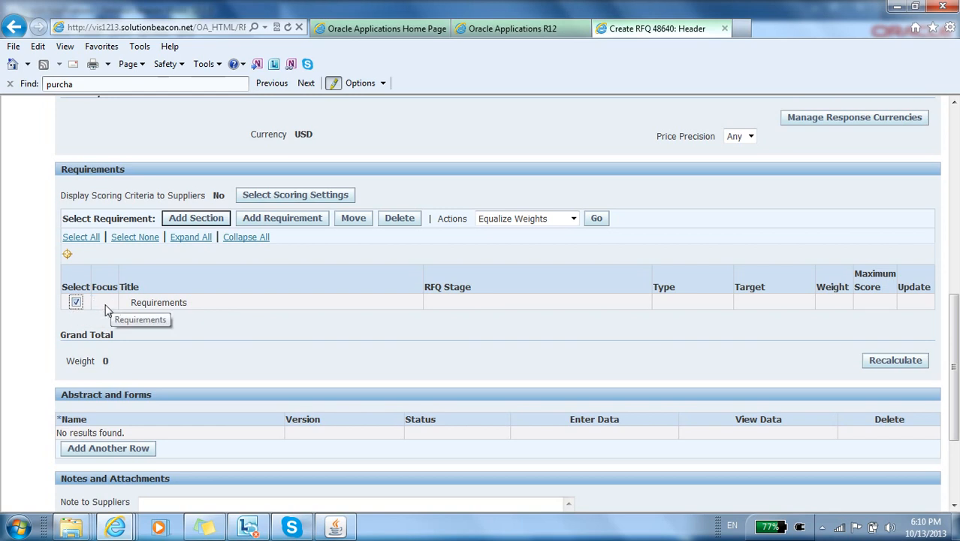
click(194, 218)
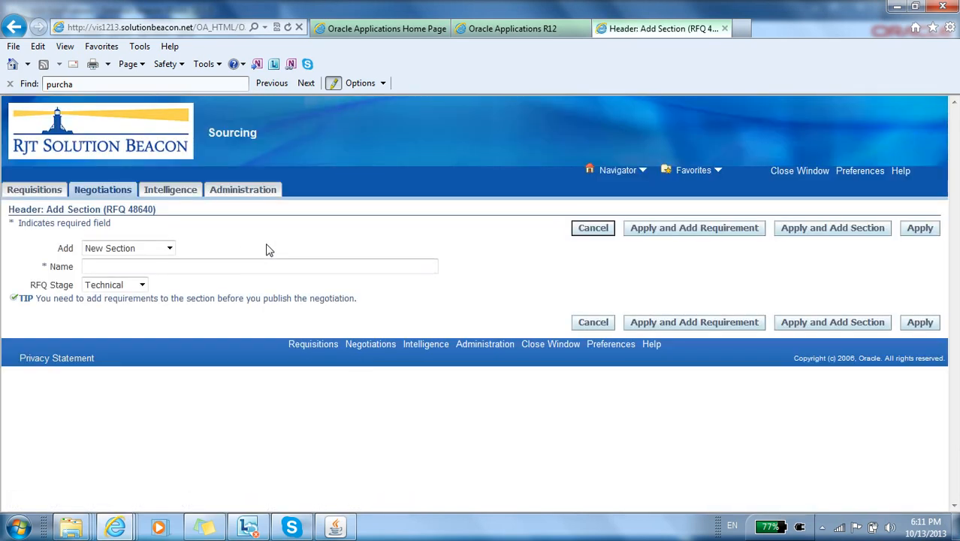
click(224, 269)
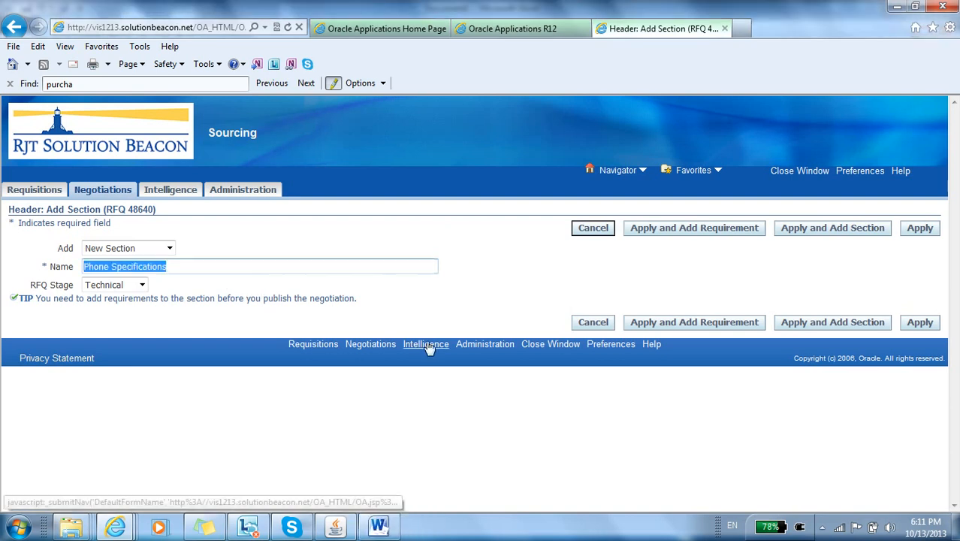
click(709, 324)
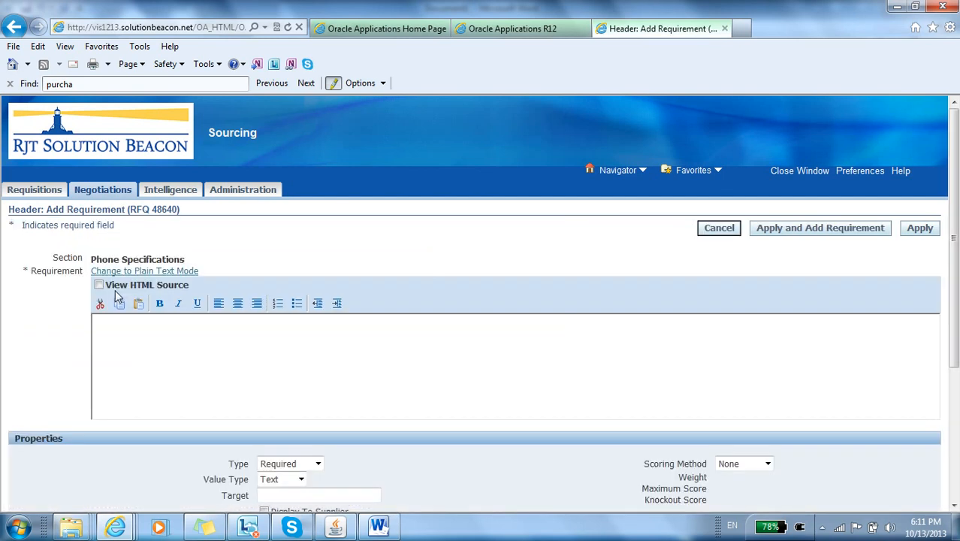
Step: Enter Phone Memory as the requirement in the Phone Specifications section and set its value type to Number
click(148, 337)
text(Phone Memory)
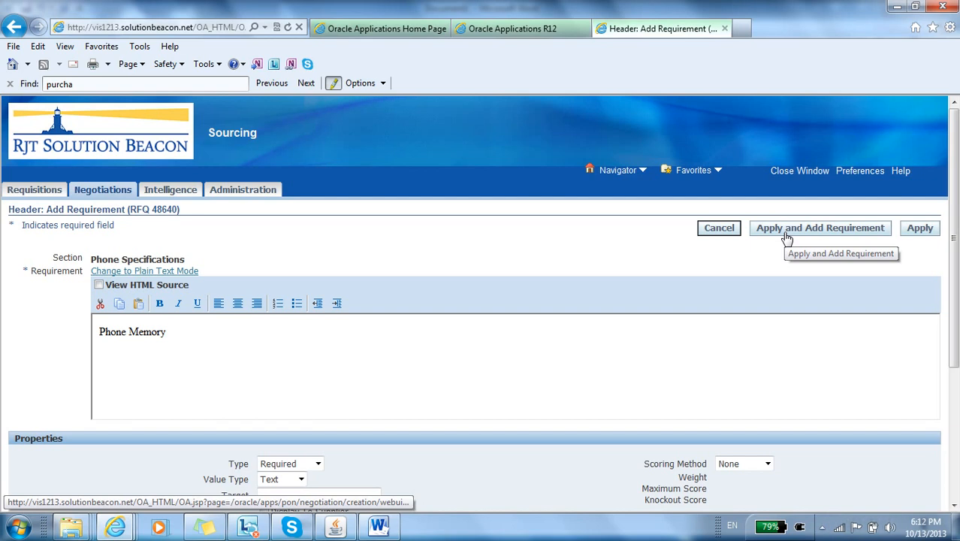
click(954, 505)
scroll(954, 506, down, 3)
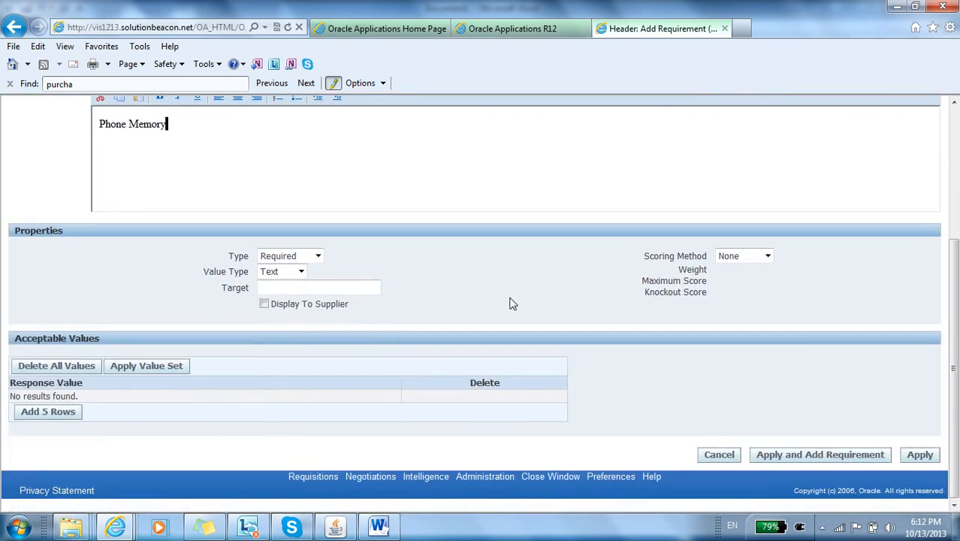
click(301, 272)
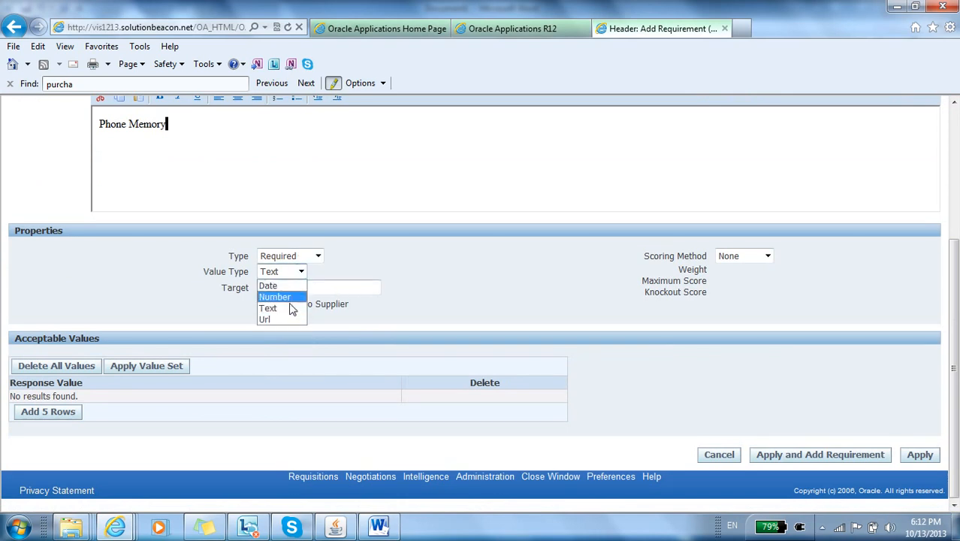
click(288, 297)
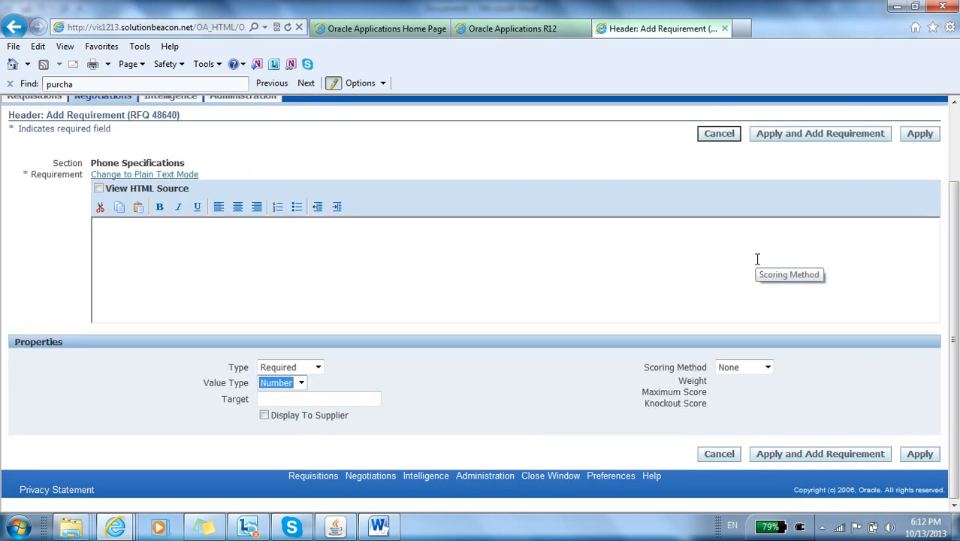
Step: Set the Phone Memory requirement to Manual scoring with a maximum score of 20 and a weight of 20
click(765, 367)
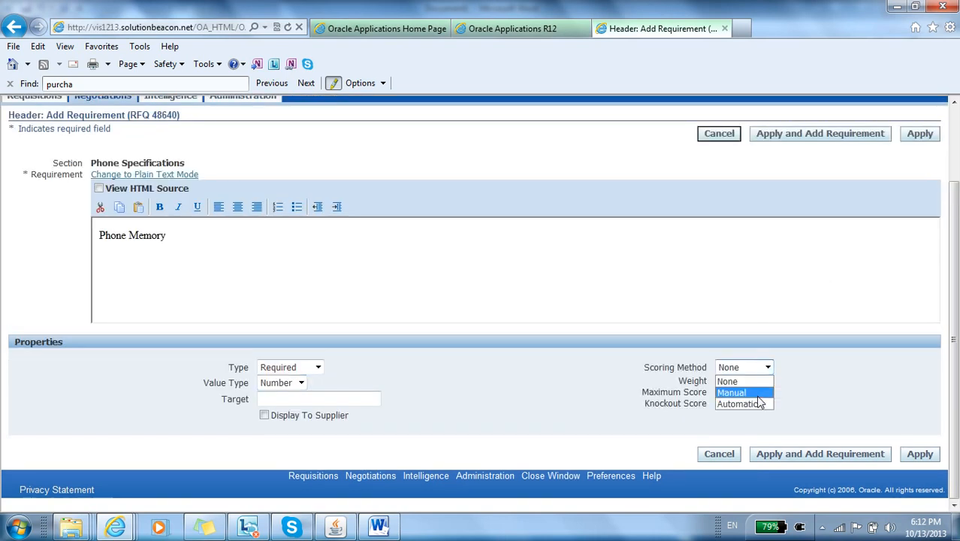
click(754, 393)
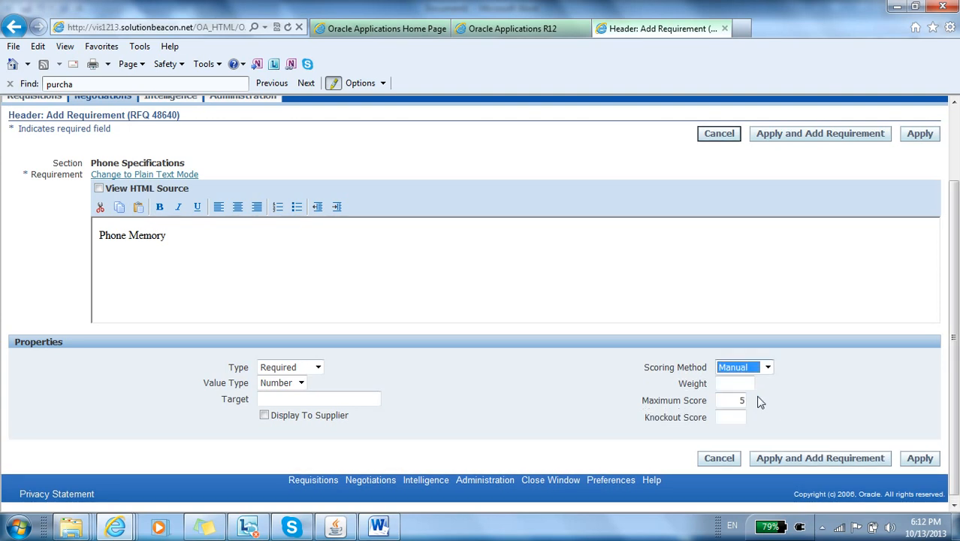
double_click(740, 399)
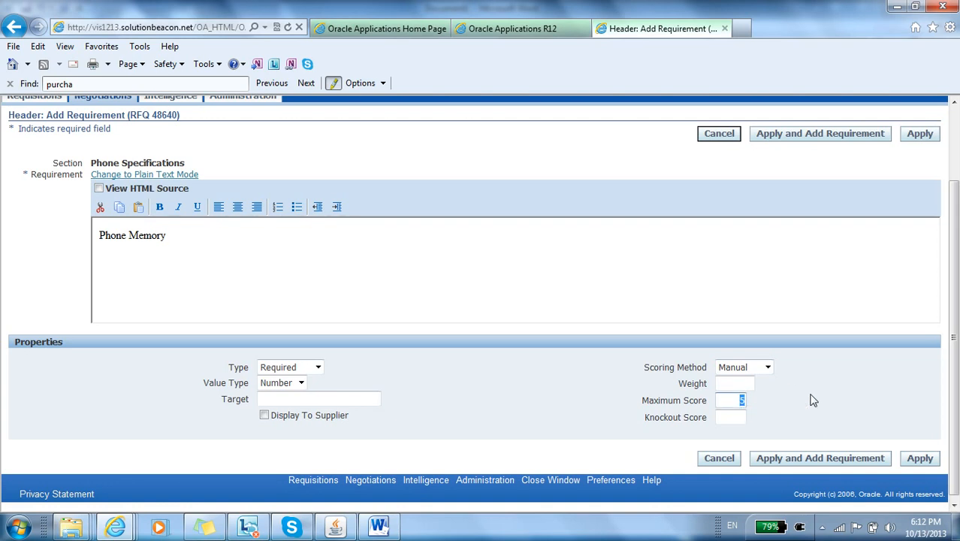
text(20)
click(748, 382)
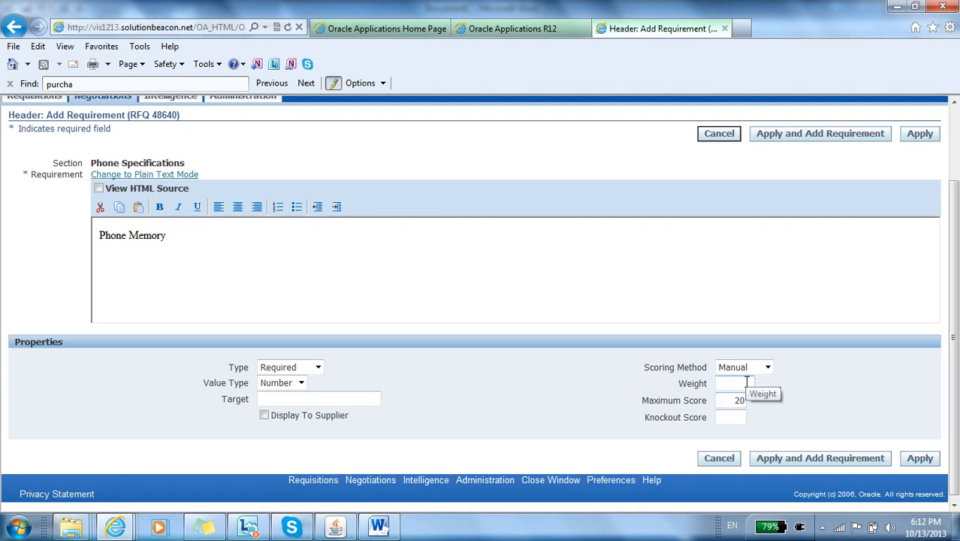
text(20)
Step: Change the Phone Memory scoring method to Automatic and add five rows to its acceptable values
scroll(505, 363, down, 1)
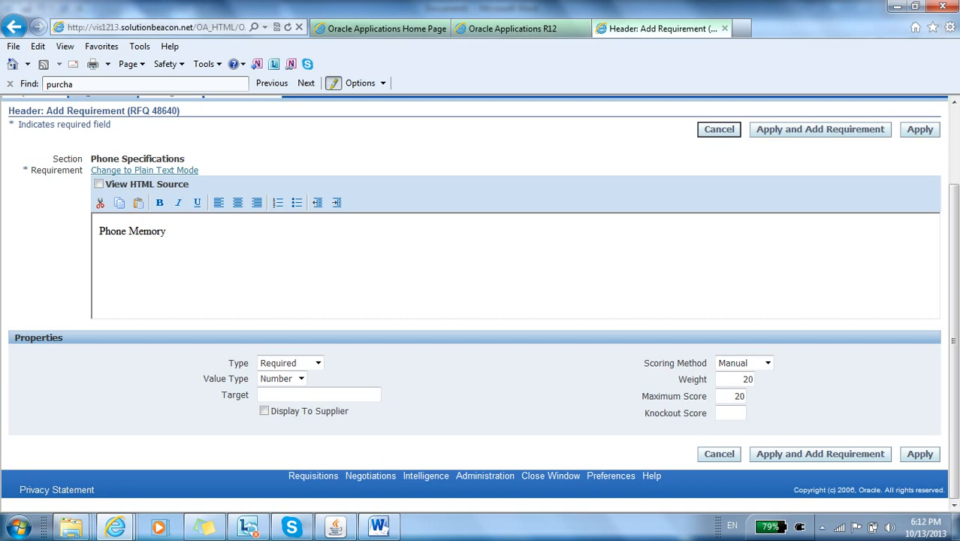
mouse_move(952, 383)
mouse_down()
mouse_move(951, 308)
mouse_move(948, 387)
mouse_up()
click(758, 365)
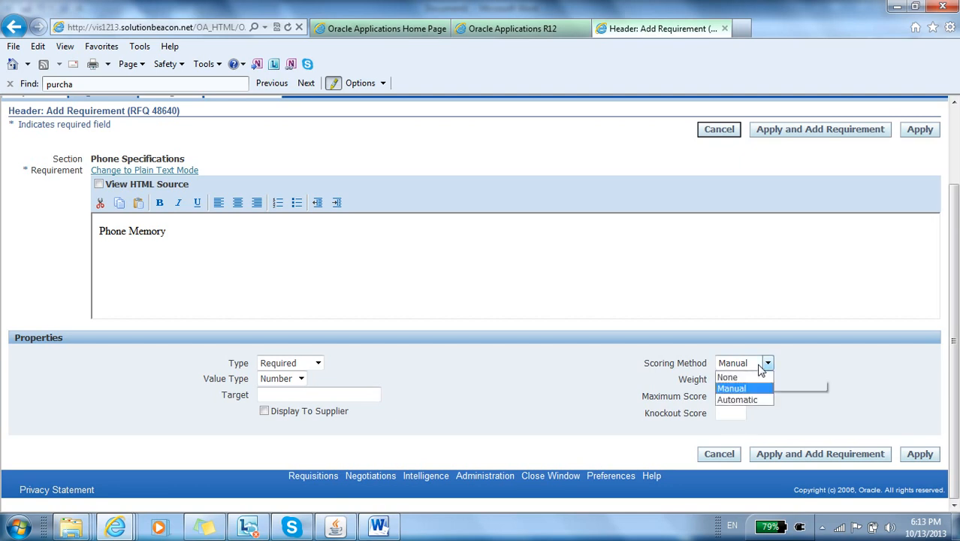
click(739, 400)
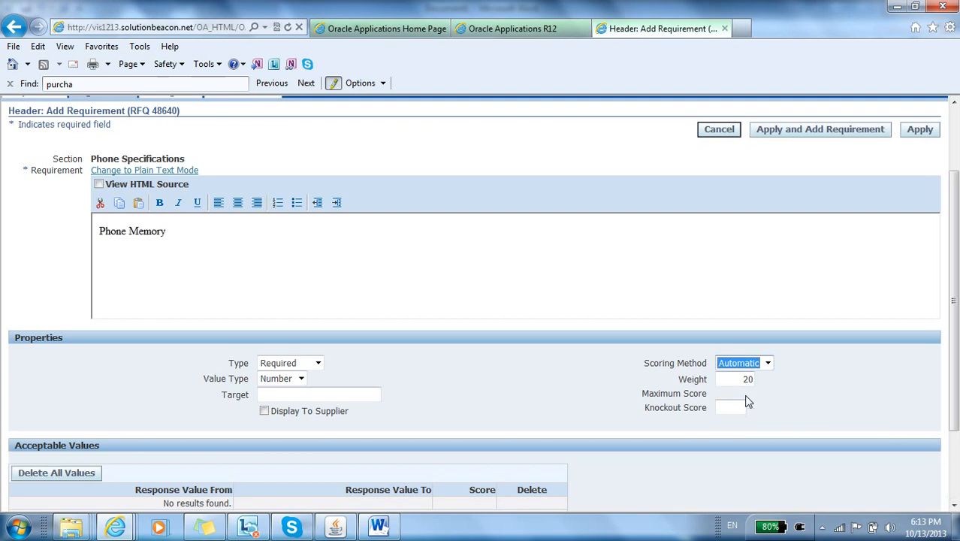
scroll(954, 270, down, 3)
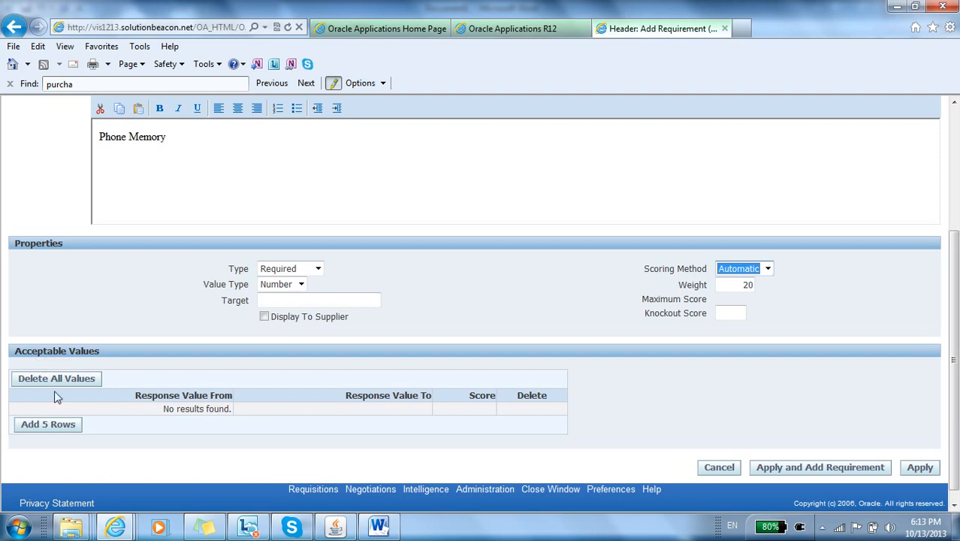
click(45, 424)
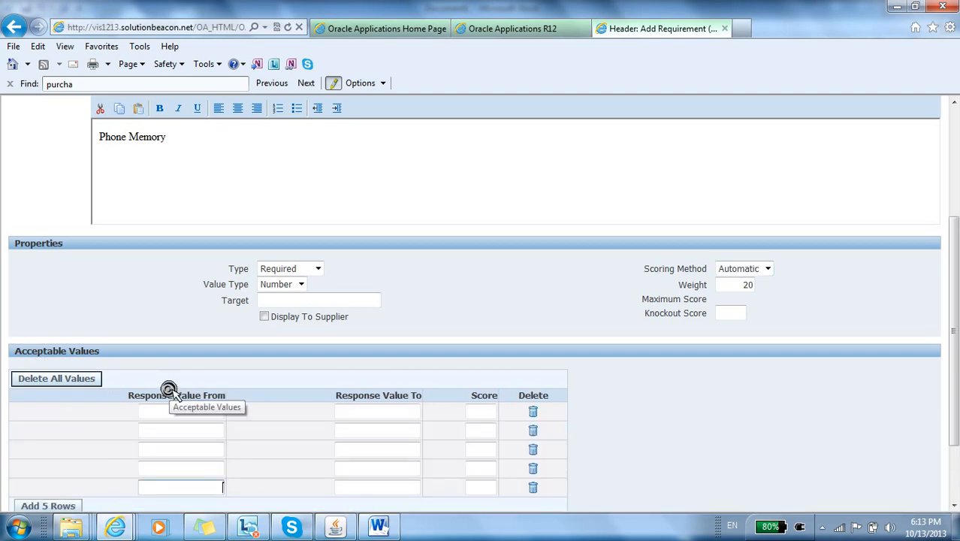
scroll(171, 383, down, 1)
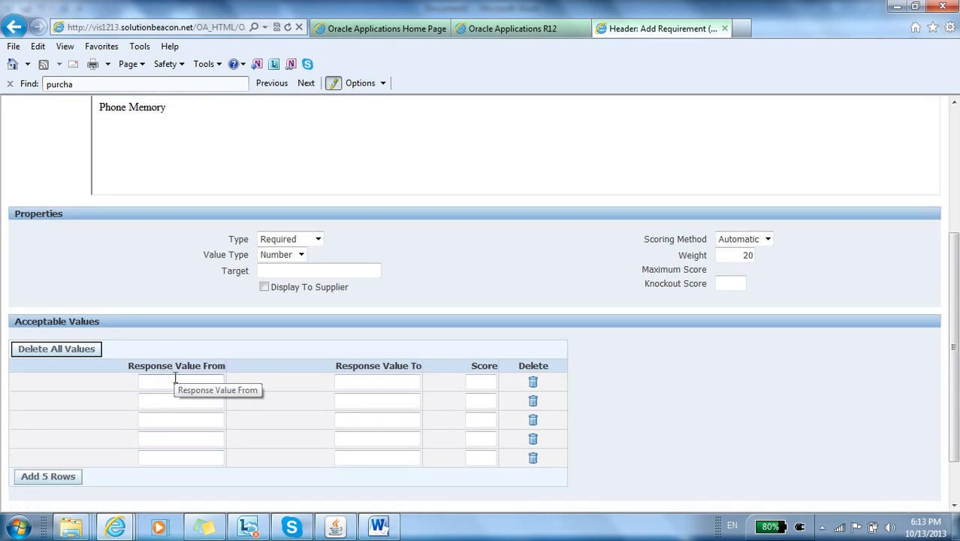
Step: Enter the first two acceptable Phone Memory ranges: 5 to 10 with score 5, and 11 to 15 with score 10
text(5)
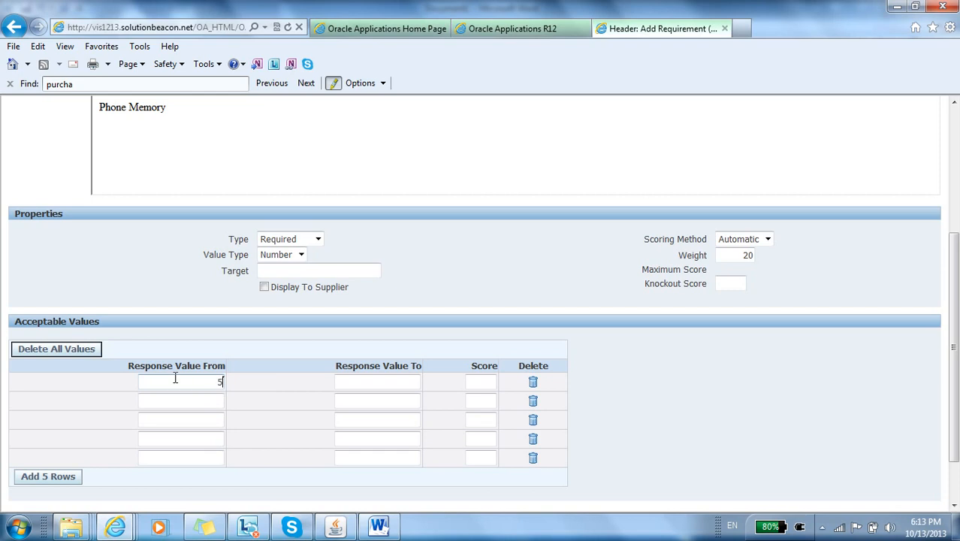
key(Tab)
text(10)
key(Tab)
text(5)
click(168, 399)
text(11)
key(Tab)
text(15)
key(Tab)
text(10)
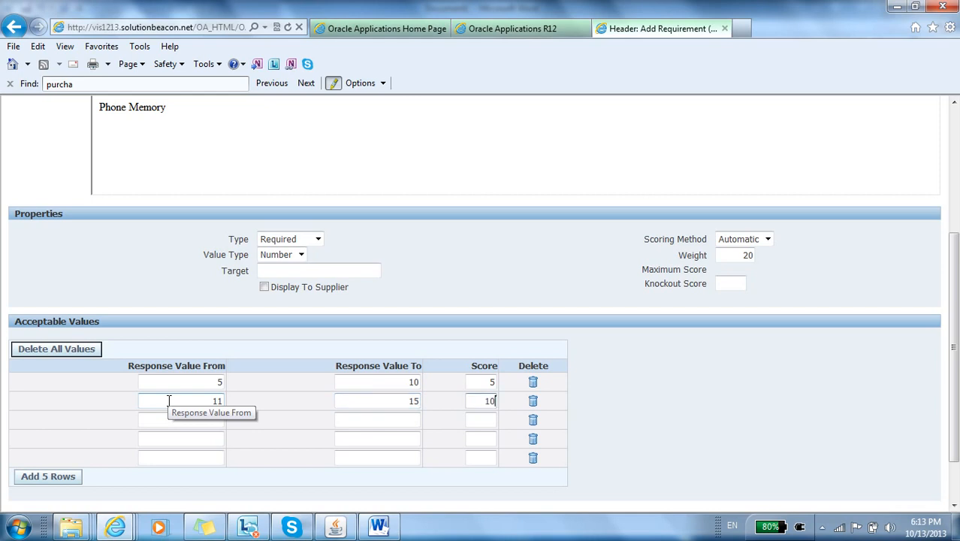
Step: Enter two more acceptable Phone Memory ranges: 16 to 20 with score 15, and 21 to 30 with score 20
click(187, 421)
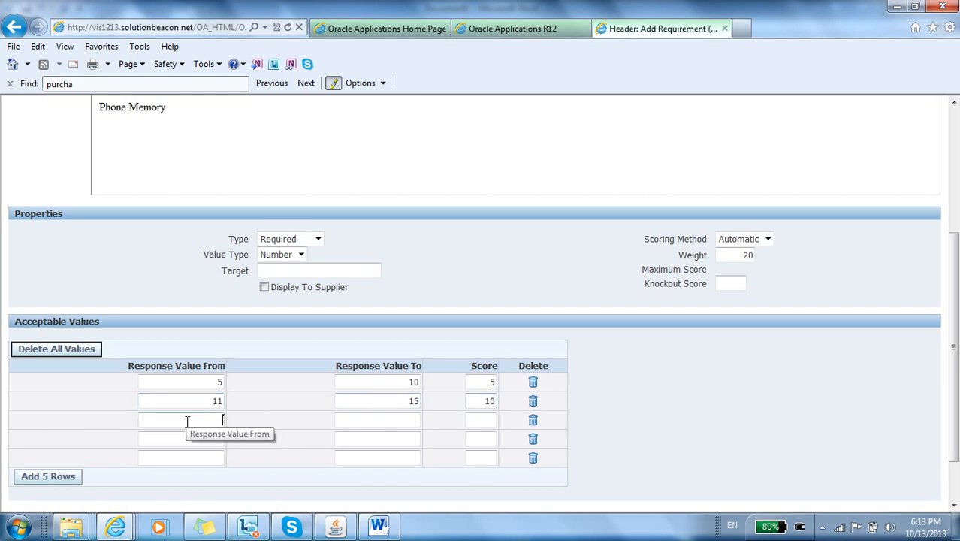
text(16)
key(Tab)
text(20)
key(Tab)
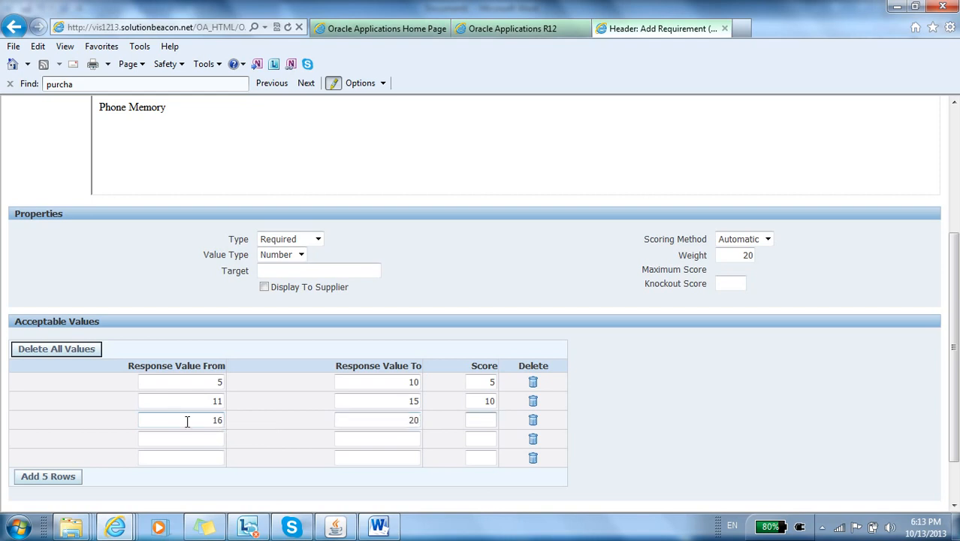
text(15)
click(189, 438)
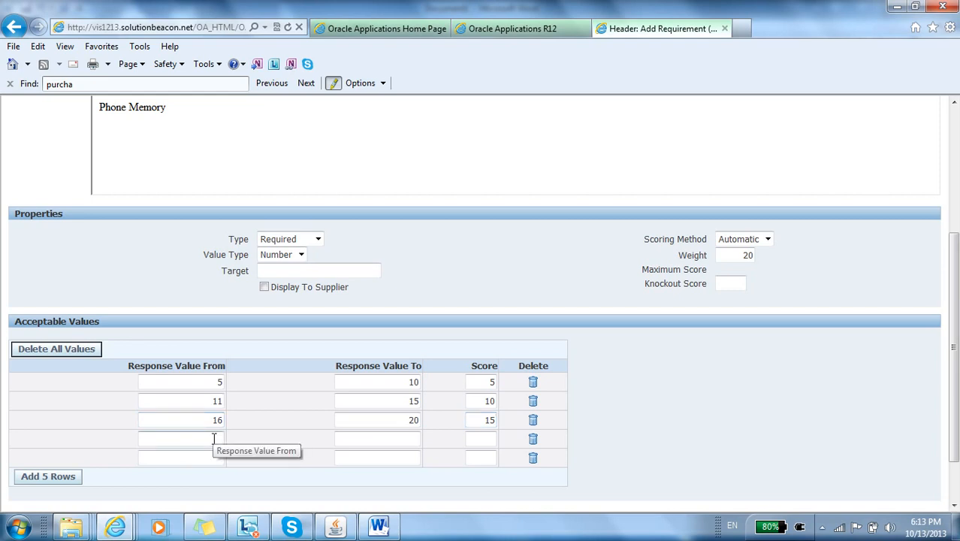
text(21)
key(Tab)
text(30)
key(Tab)
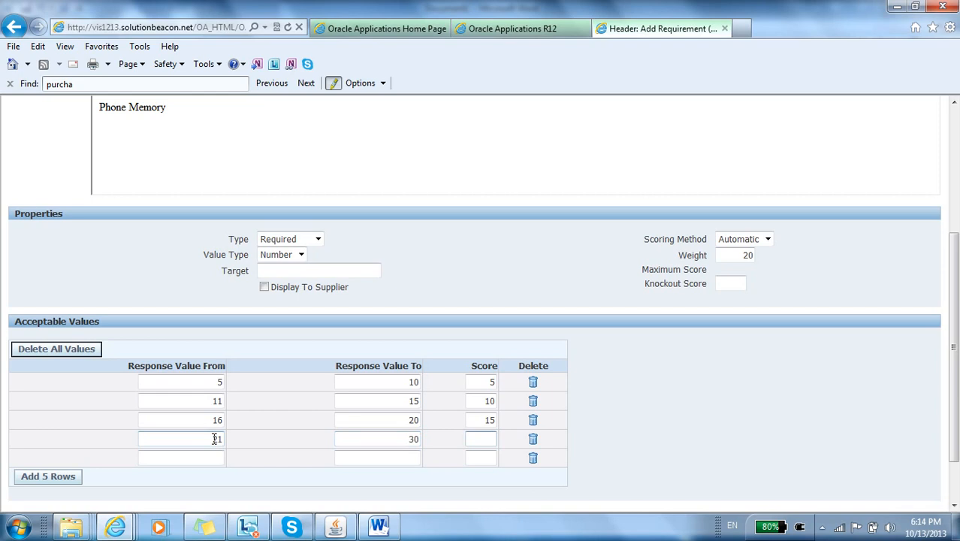
text(20)
key(Tab)
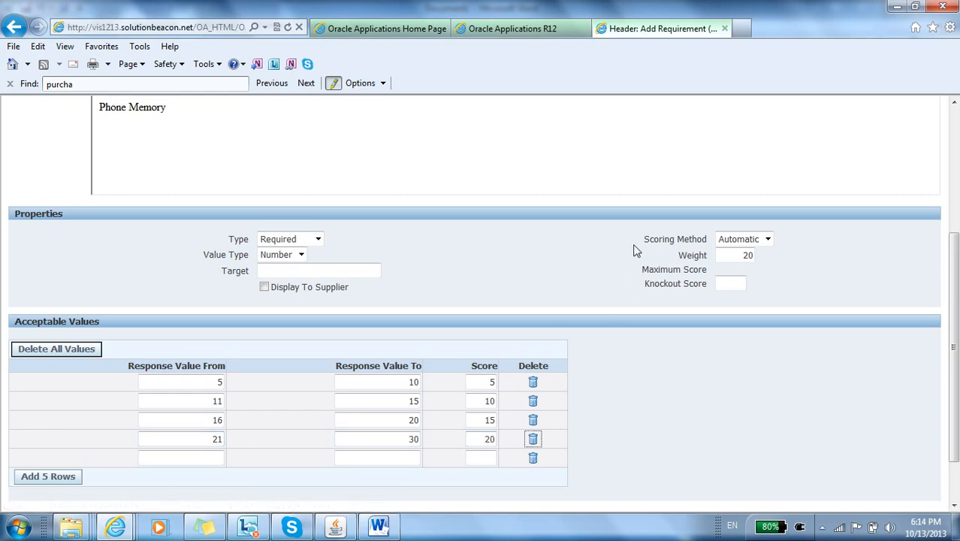
Step: Apply the Phone Memory requirement, continuing with a new one, and enter Batary Durability (hr) as the new requirement
drag(955, 289, 956, 216)
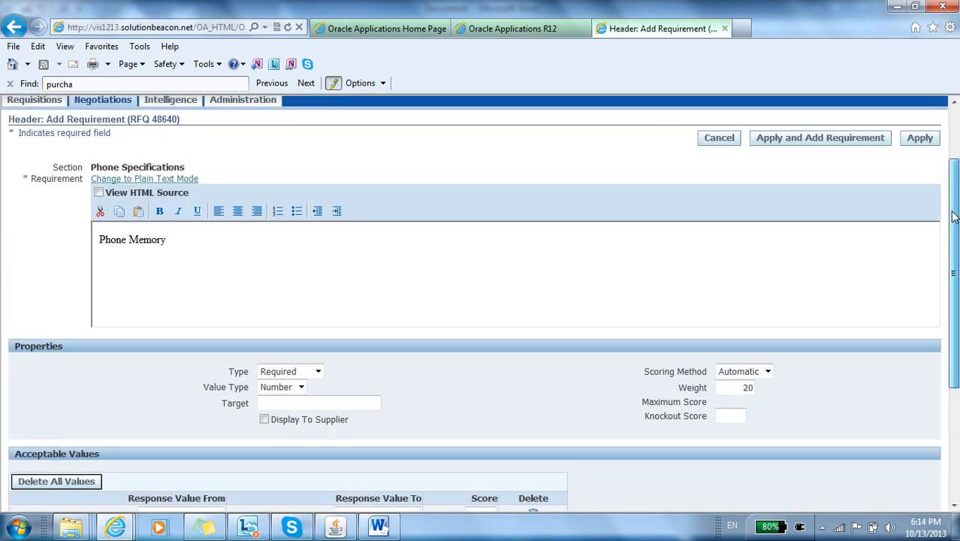
click(831, 142)
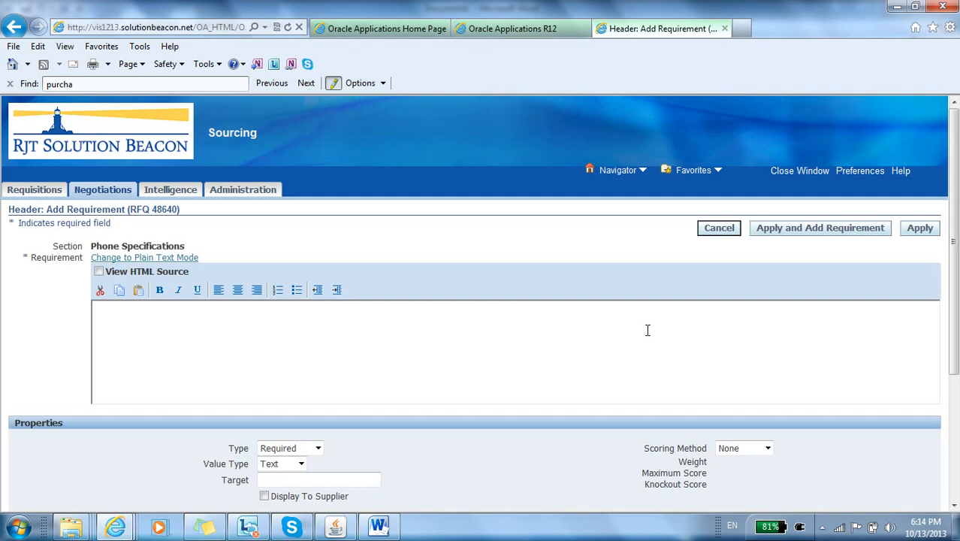
click(637, 333)
text(Batary Durability (hr))
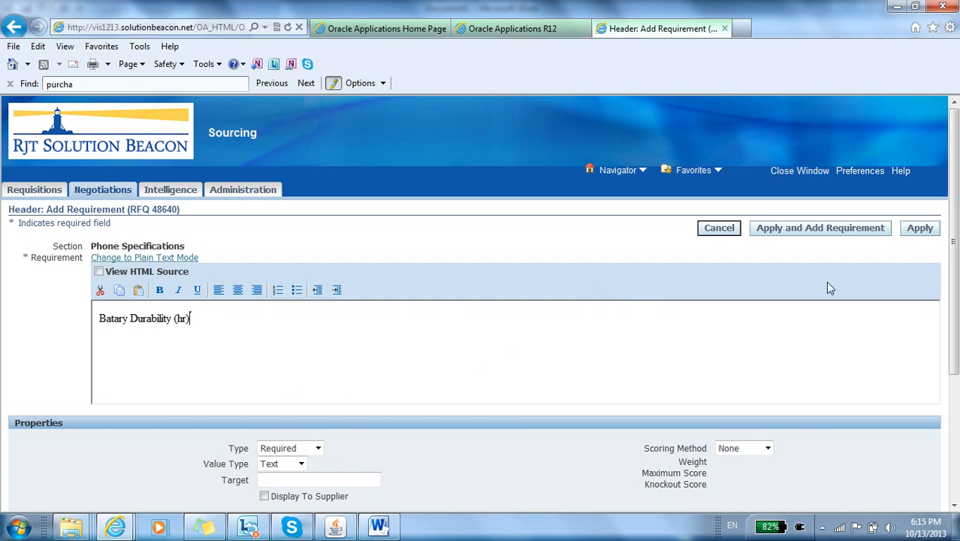
click(823, 230)
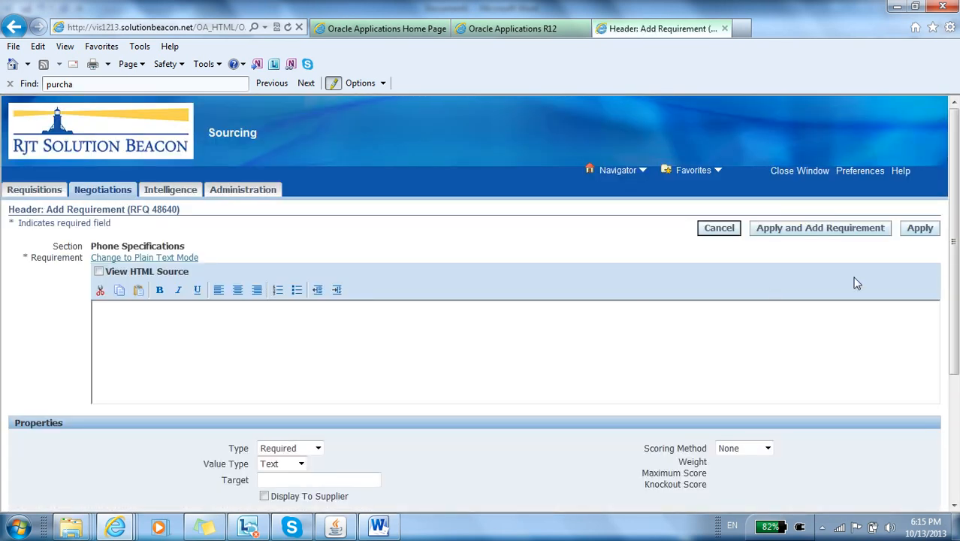
mouse_move(955, 160)
mouse_down()
mouse_move(956, 269)
mouse_move(954, 154)
mouse_up()
click(9, 30)
click(279, 333)
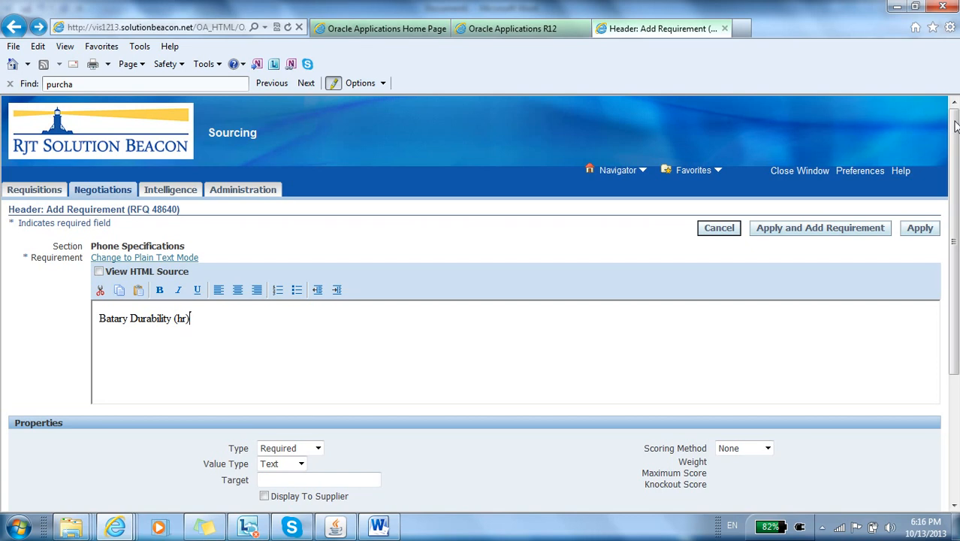
Step: Set the Batary Durability (hr) requirement to value type Number with Automatic scoring and a weight of 20
drag(956, 124, 955, 184)
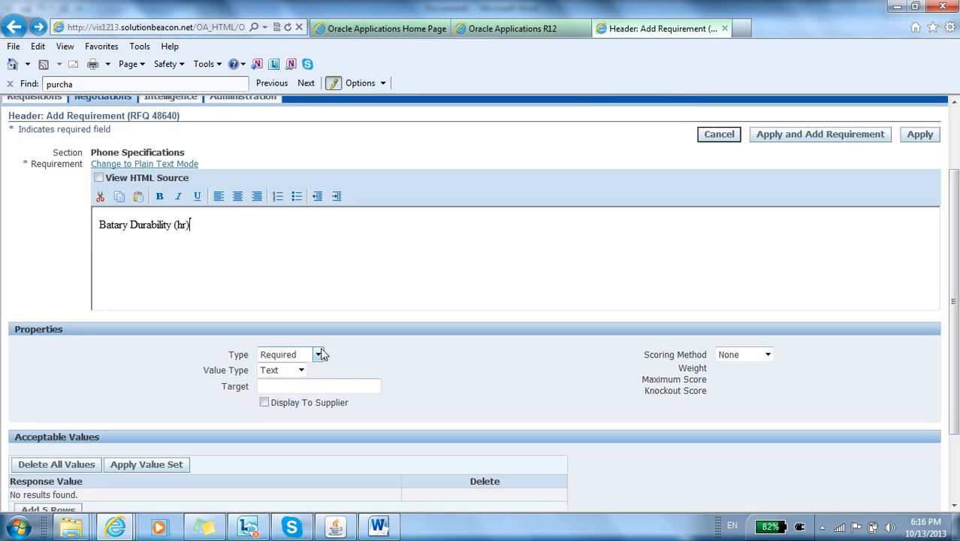
click(301, 370)
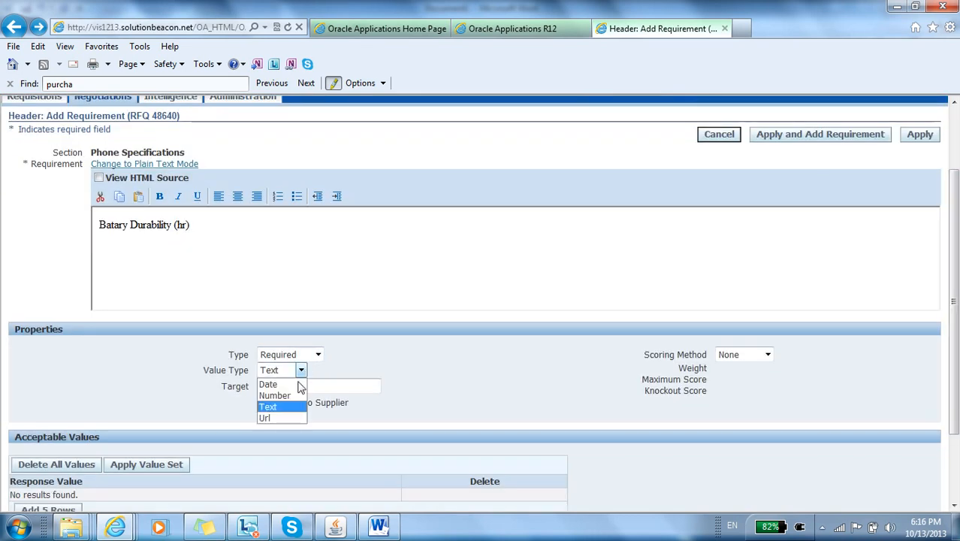
click(278, 392)
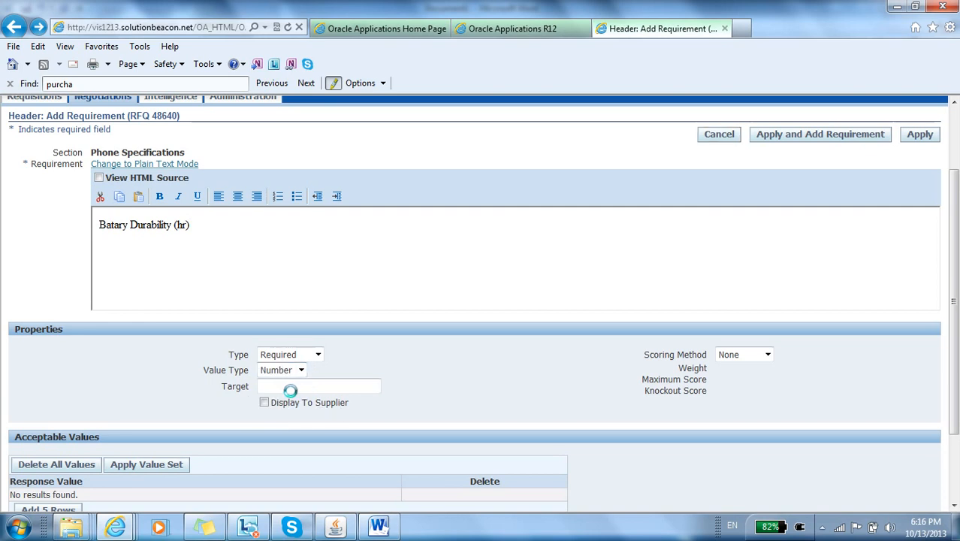
click(763, 368)
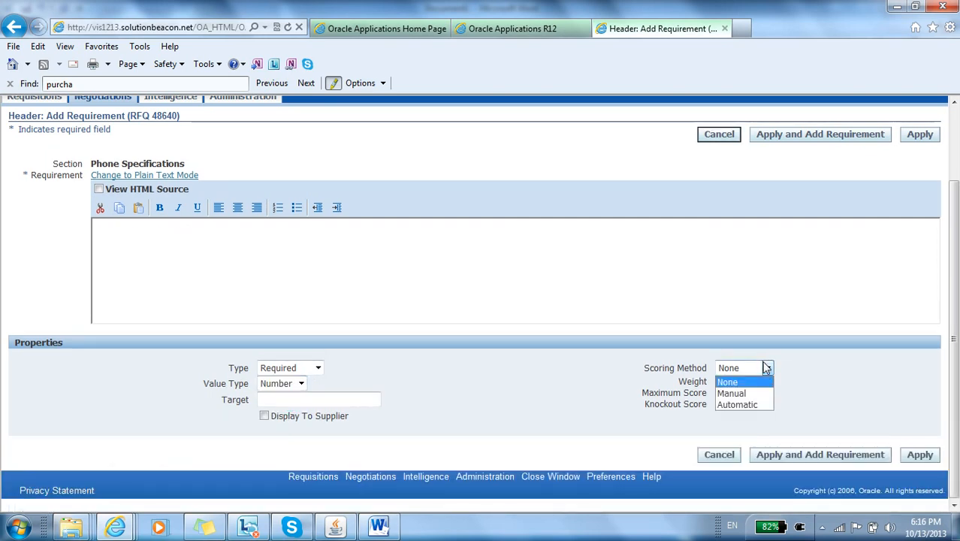
click(748, 405)
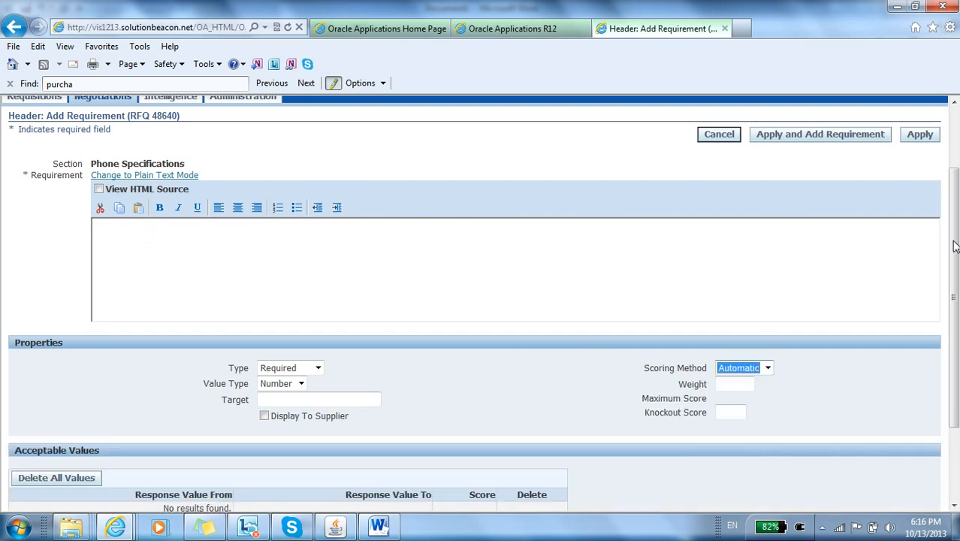
click(740, 347)
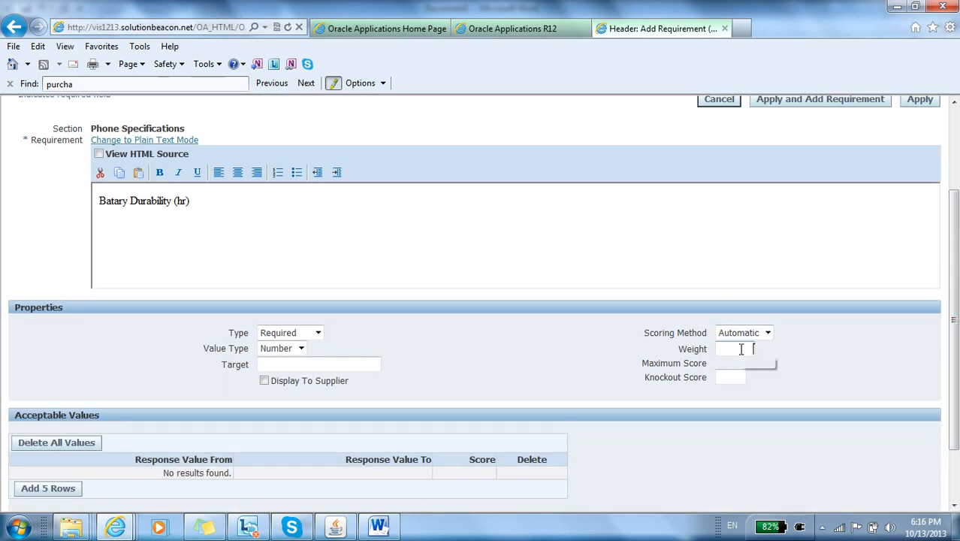
text(20)
Step: Add five acceptable value rows for battery durability and enter 10 to 20 with score 5 and 20 to 30 with score 10
scroll(637, 315, down, 2)
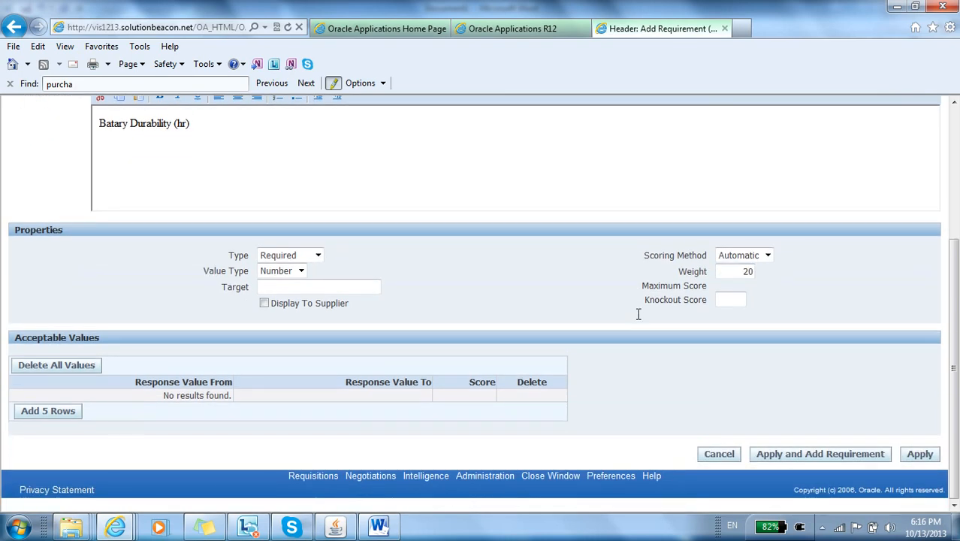
click(31, 416)
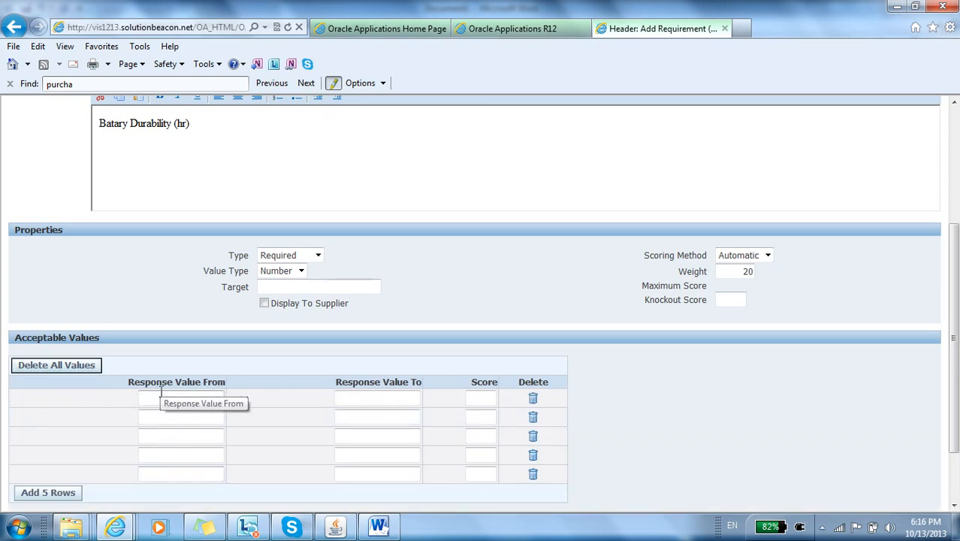
text(10)
key(Tab)
text(20)
key(Tab)
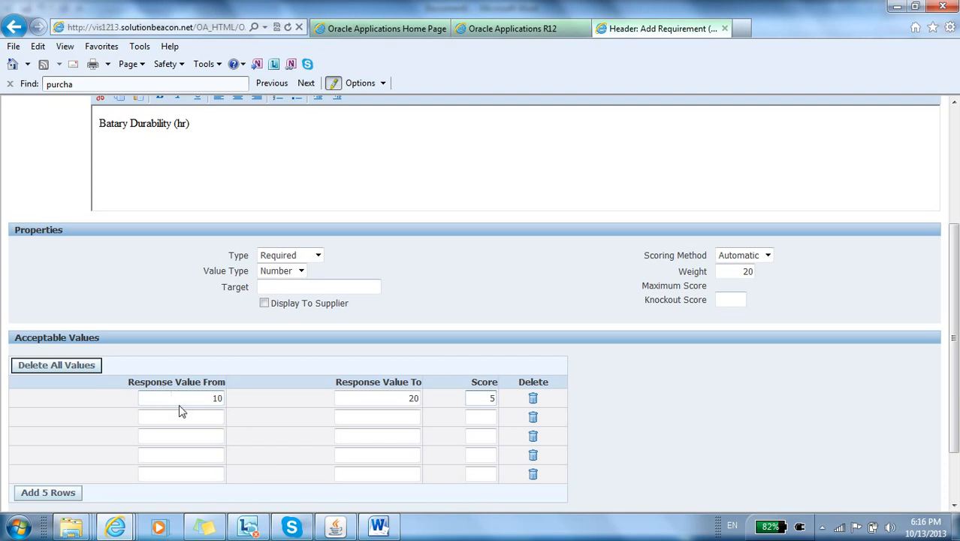
text(20)
key(Tab)
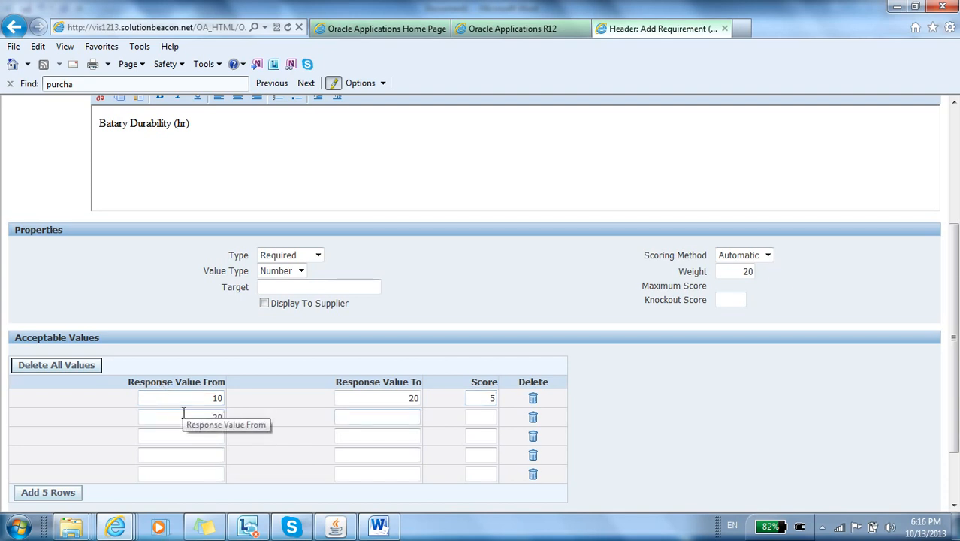
text(30)
key(Tab)
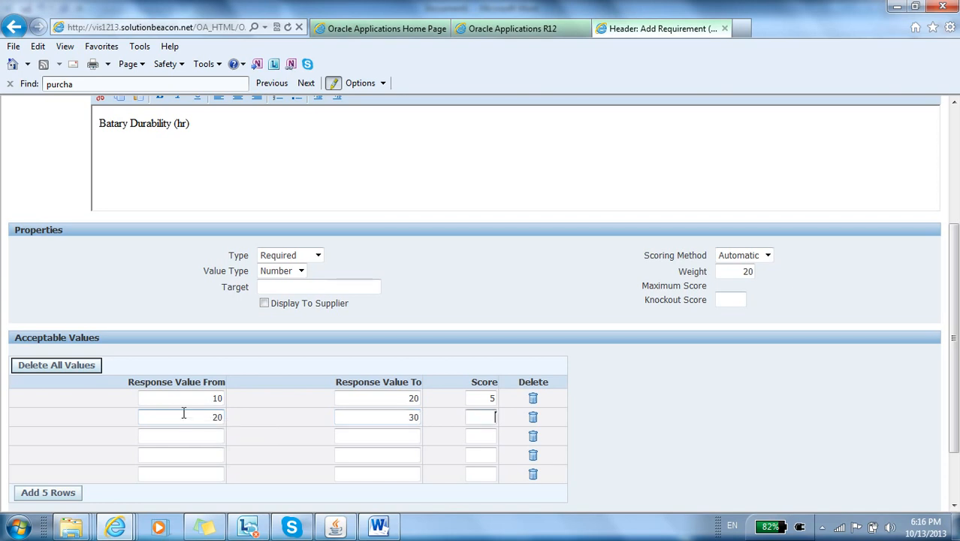
text(10)
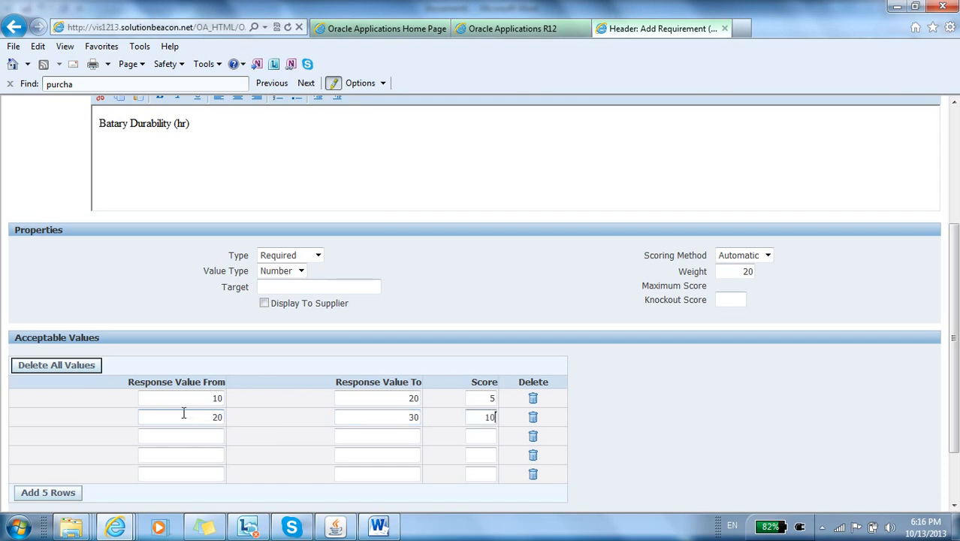
Step: Correct the starting response value of the second battery durability range to 21
click(223, 418)
key(BackSpace)
text(1)
click(219, 434)
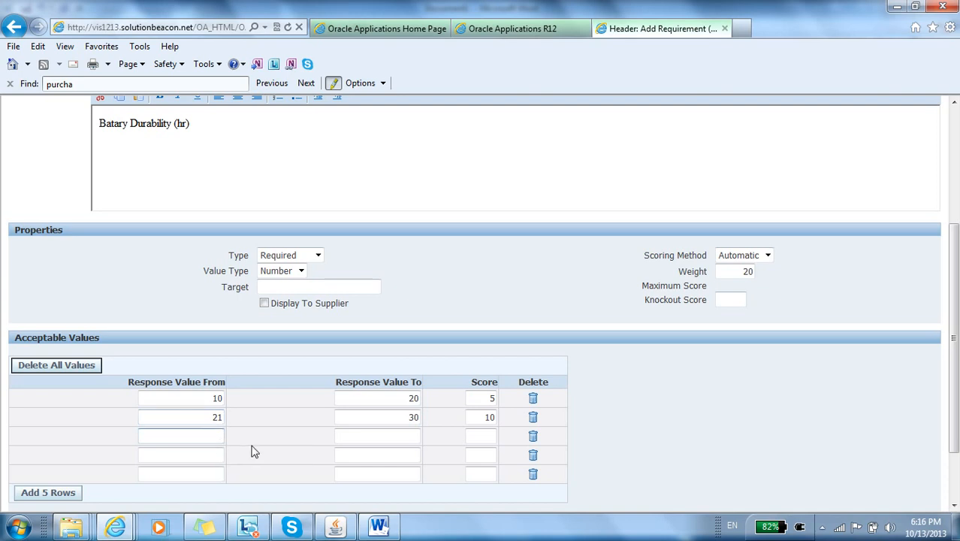
Step: Enter the battery durability ranges 31 to 40 with score 15 and 41 to 50 with score 20
text(31)
key(Tab)
text(40)
click(485, 439)
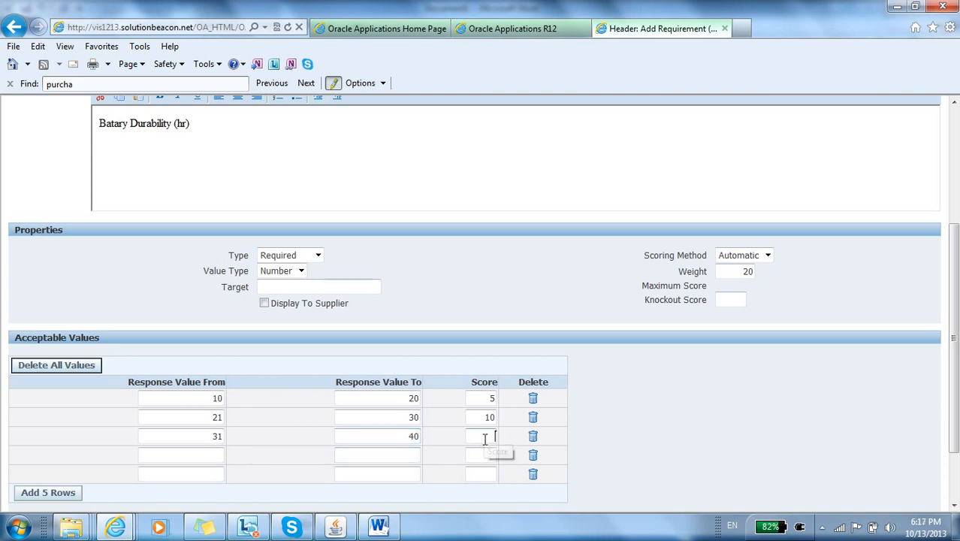
text(15)
click(222, 451)
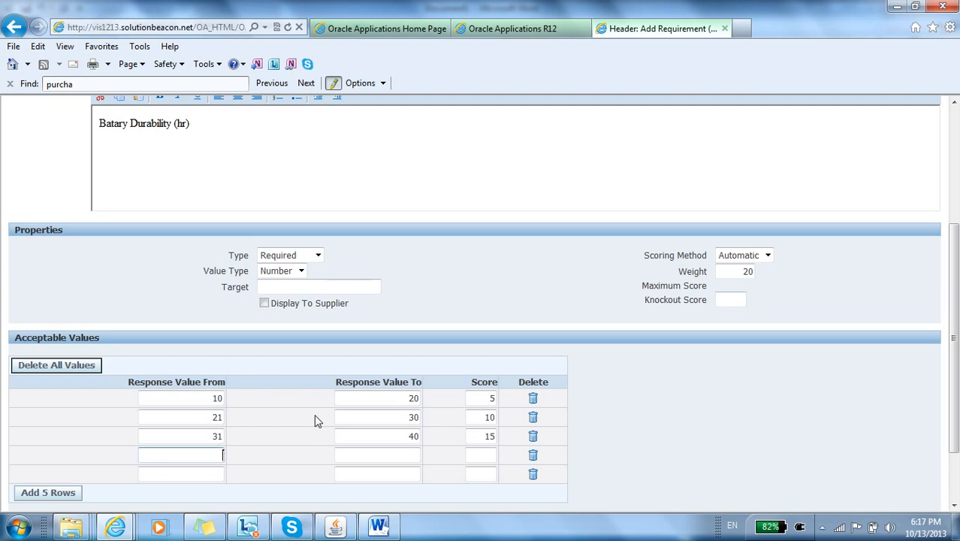
text(41)
key(Tab)
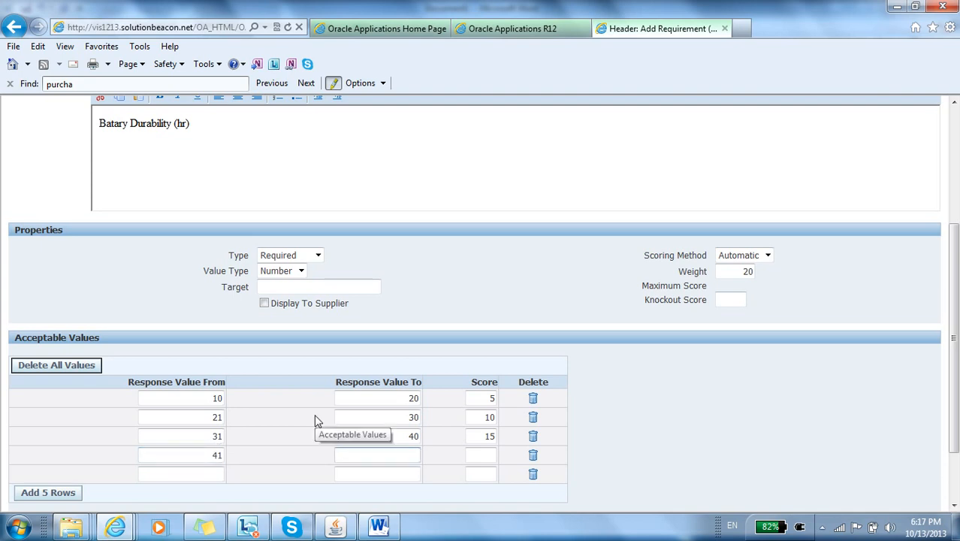
text(50)
click(492, 453)
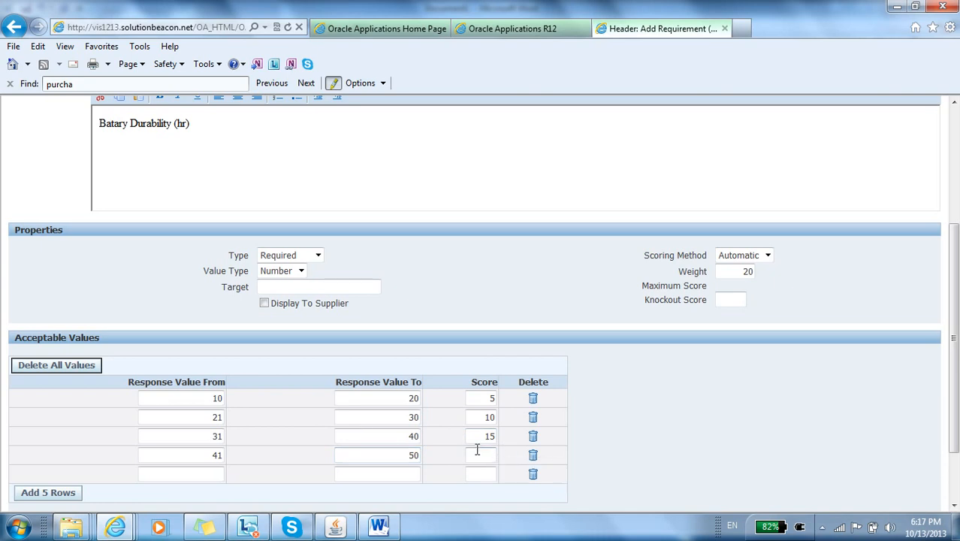
text(20)
Step: Apply the Batary Durability (hr) requirement, continuing with a new one, and enter WIFI (Y/N) as the new requirement
drag(956, 280, 956, 189)
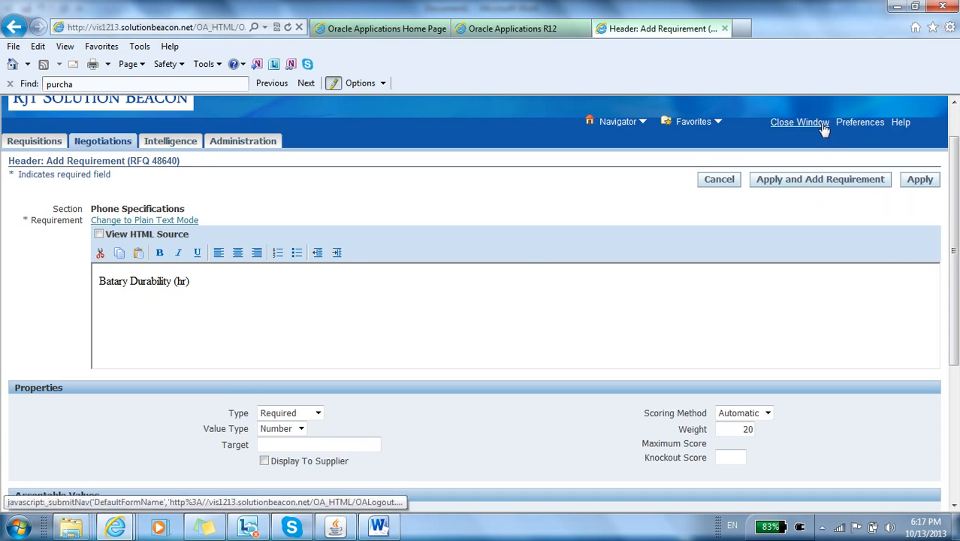
click(819, 181)
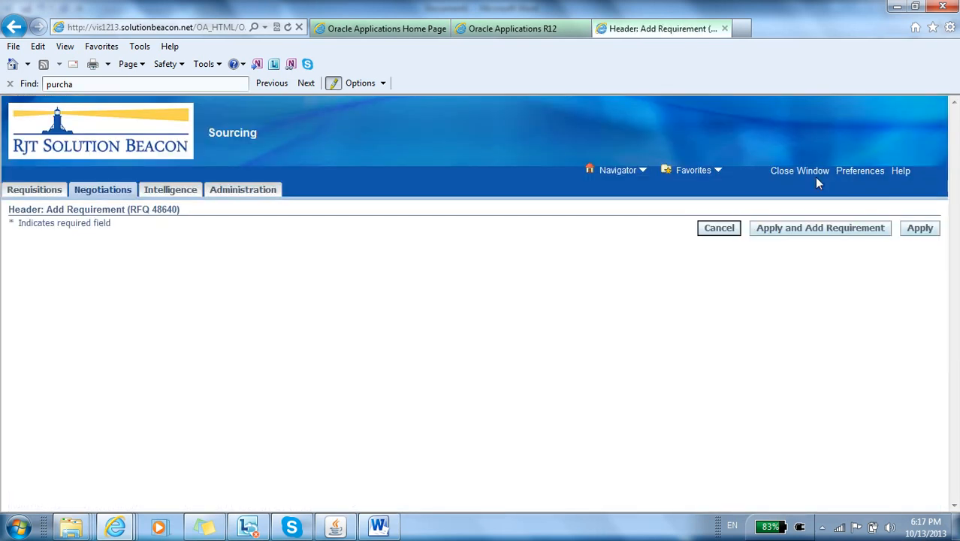
click(590, 331)
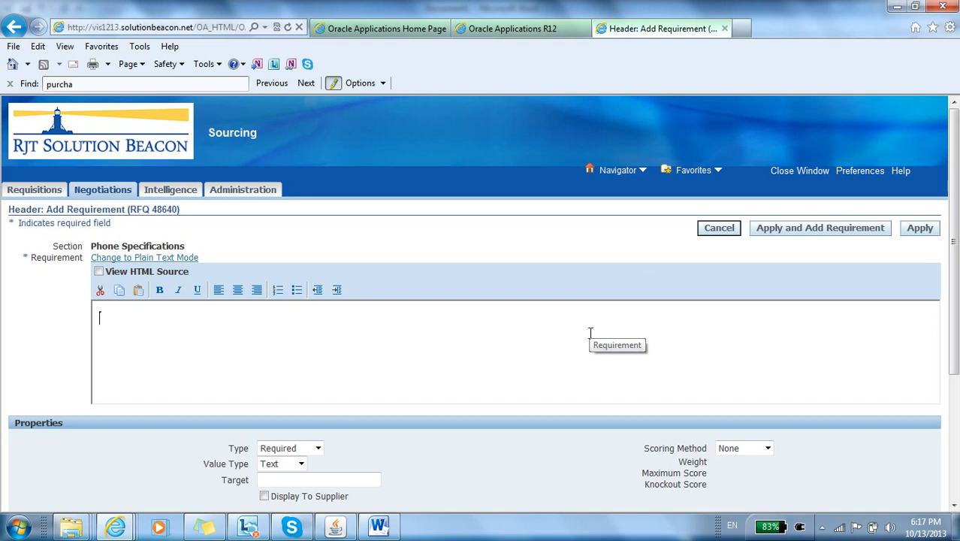
text(W)
key(BackSpace)
text(Wifi)
key(BackSpace)
key(BackSpace)
key(BackSpace)
text(IFI)
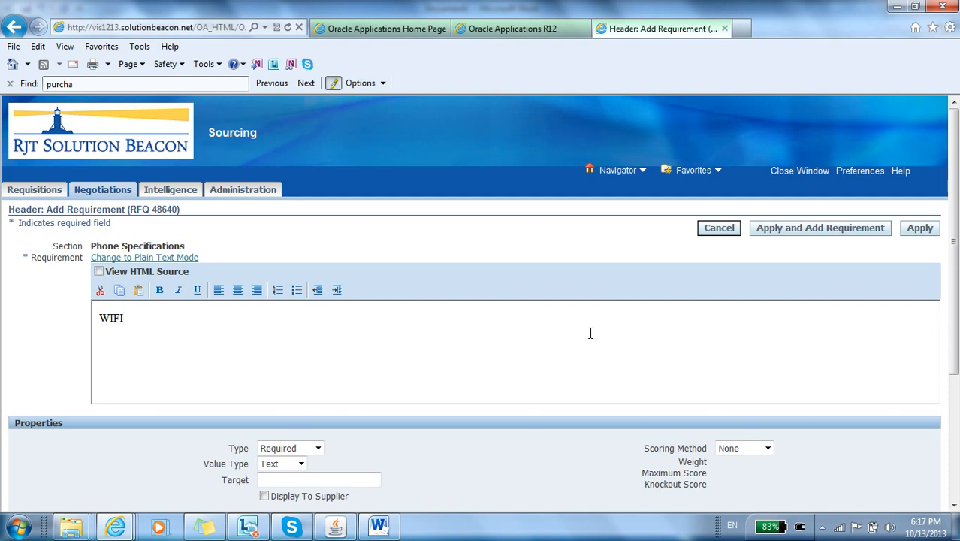
text( ())
text(Y/)
text(N)
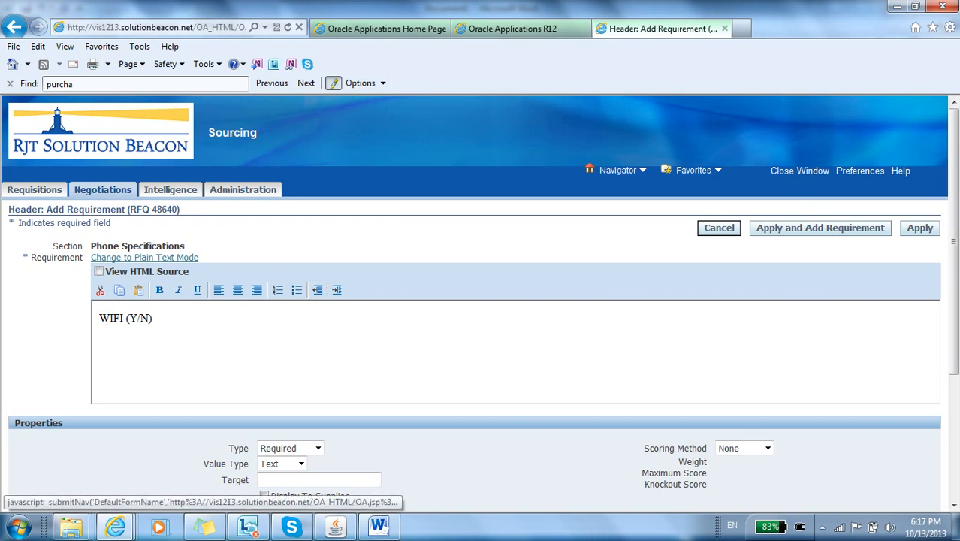
Step: Set the WIFI (Y/N) requirement's scoring method to Automatic
scroll(956, 196, down, 1)
scroll(956, 196, down, 2)
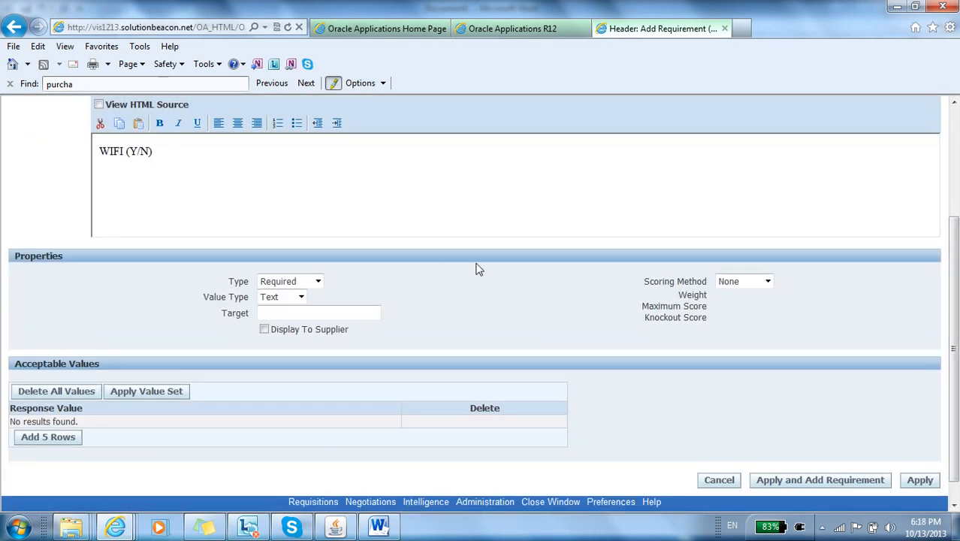
click(747, 281)
click(739, 318)
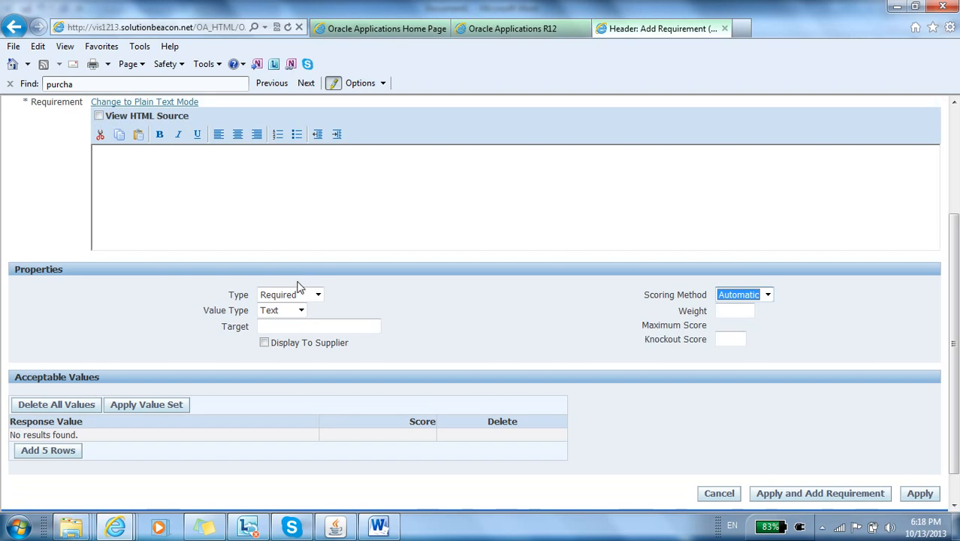
click(318, 294)
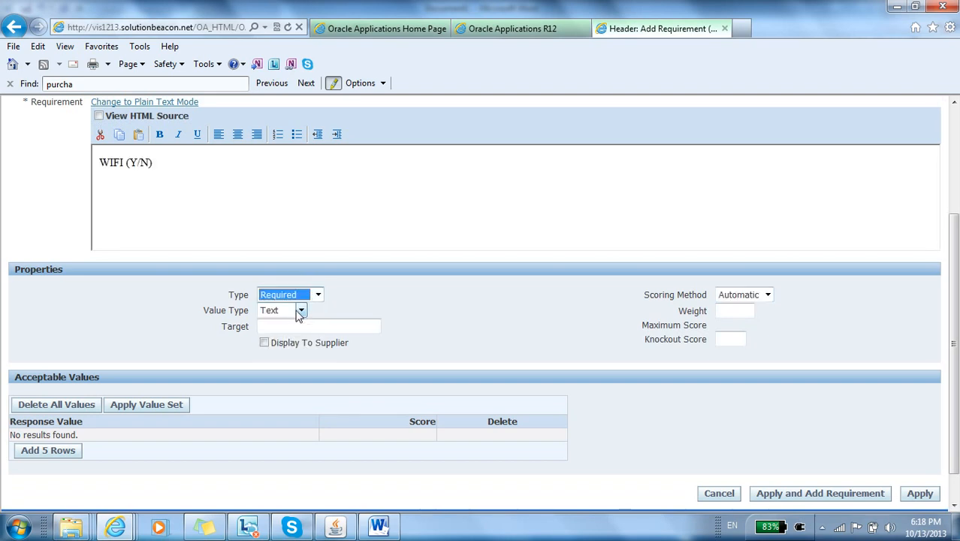
click(301, 310)
click(277, 335)
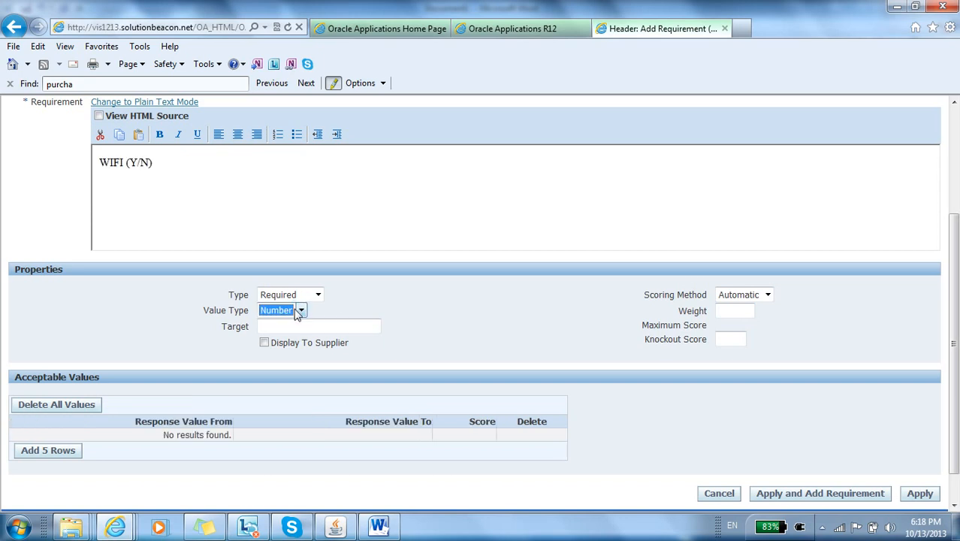
click(297, 310)
click(292, 347)
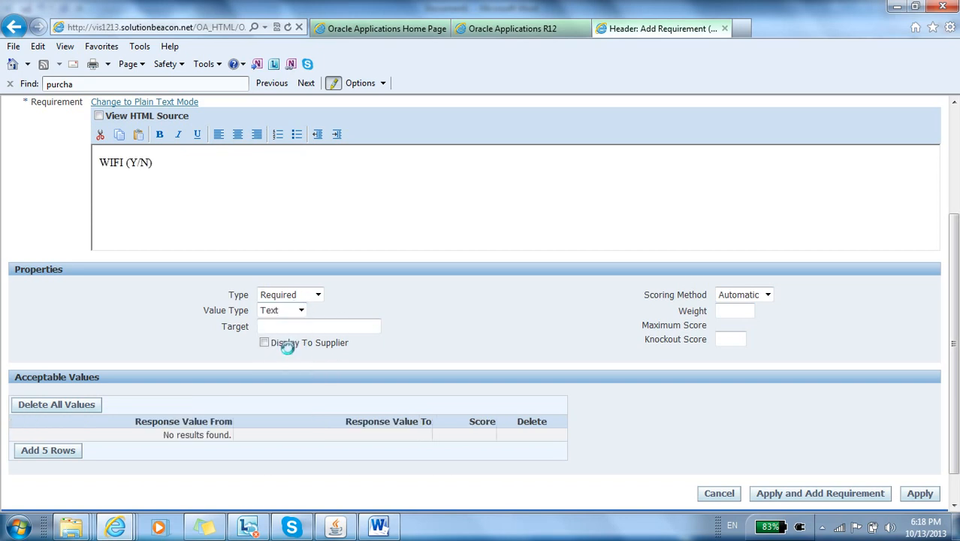
Step: Give the WIFI (Y/N) requirement a weight of 30 and add five acceptable value rows
click(728, 312)
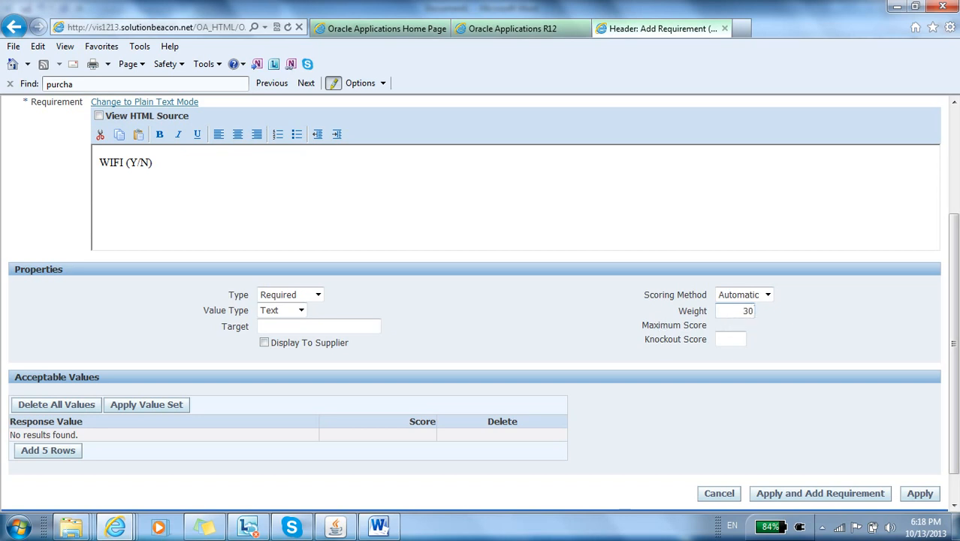
scroll(955, 263, down, 1)
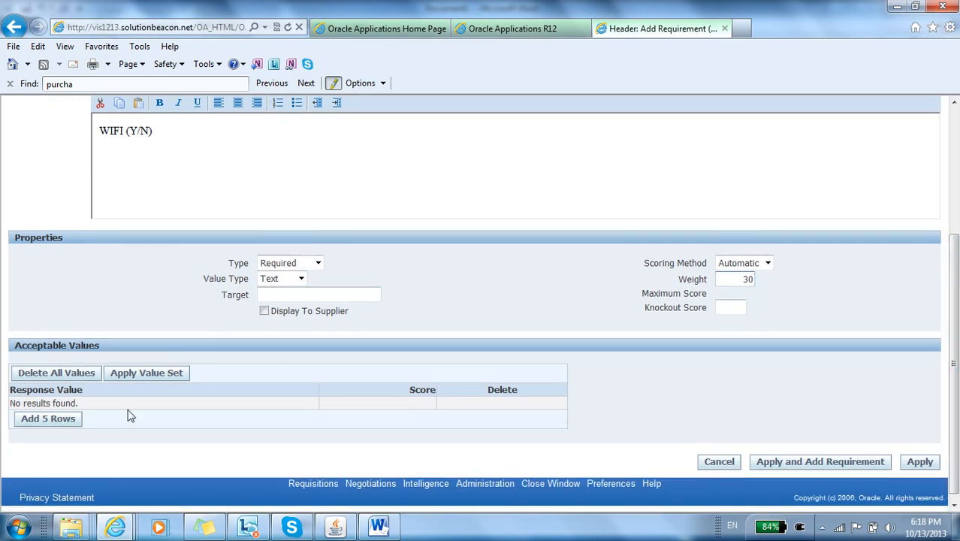
click(72, 419)
Step: Enter the acceptable WIFI responses Yes with score 30 and No with score 0
click(88, 406)
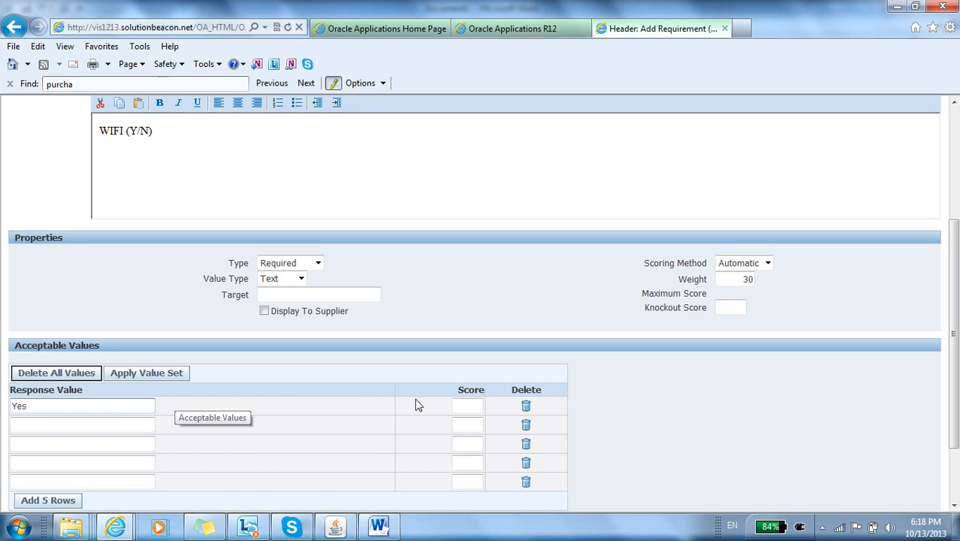
click(467, 405)
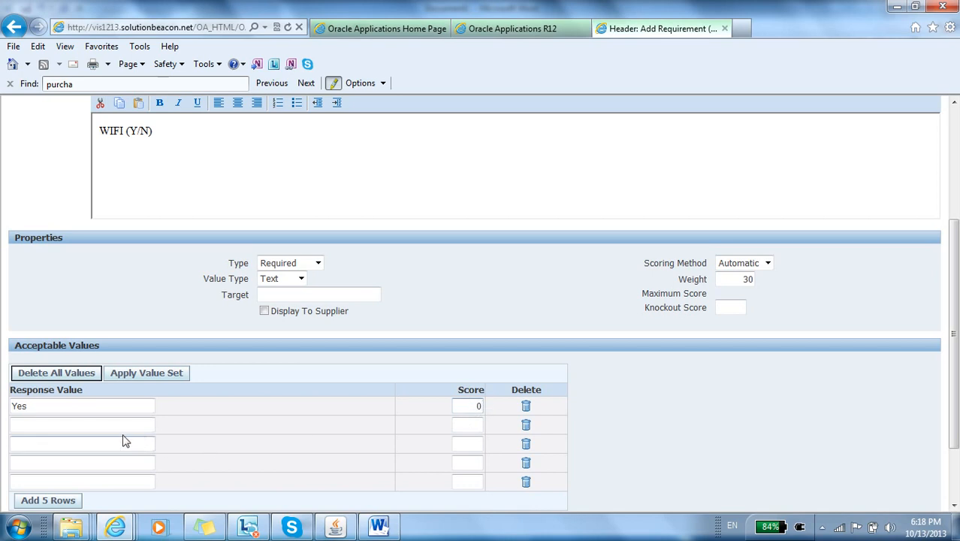
double_click(476, 407)
text(30)
click(131, 425)
text(No)
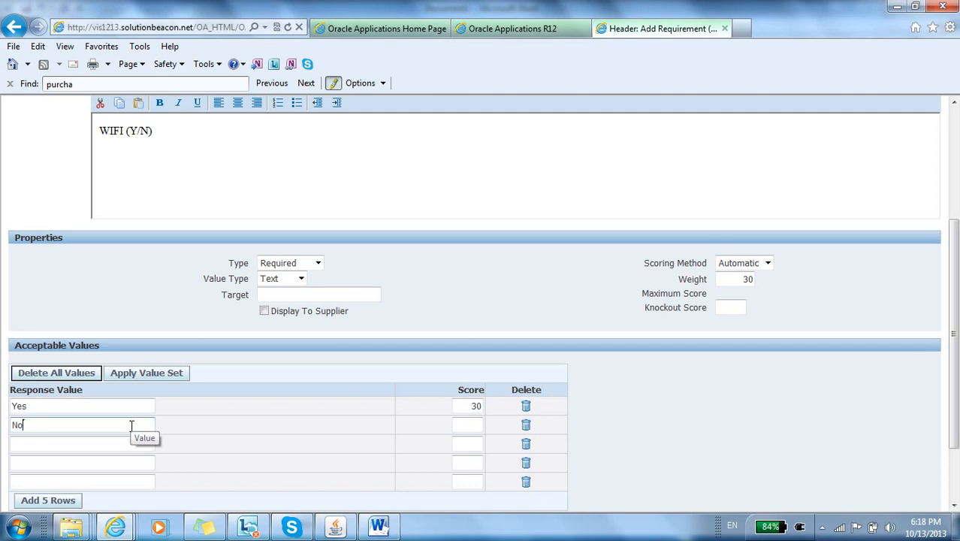
click(472, 426)
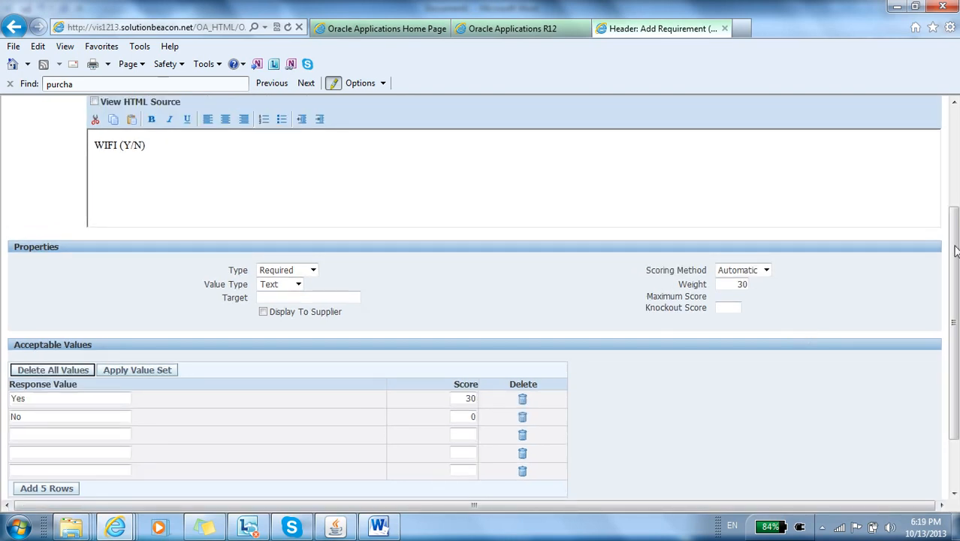
Step: Apply the WIFI (Y/N) requirement and return to the RFQ header
scroll(954, 252, down, 2)
scroll(955, 323, up, 6)
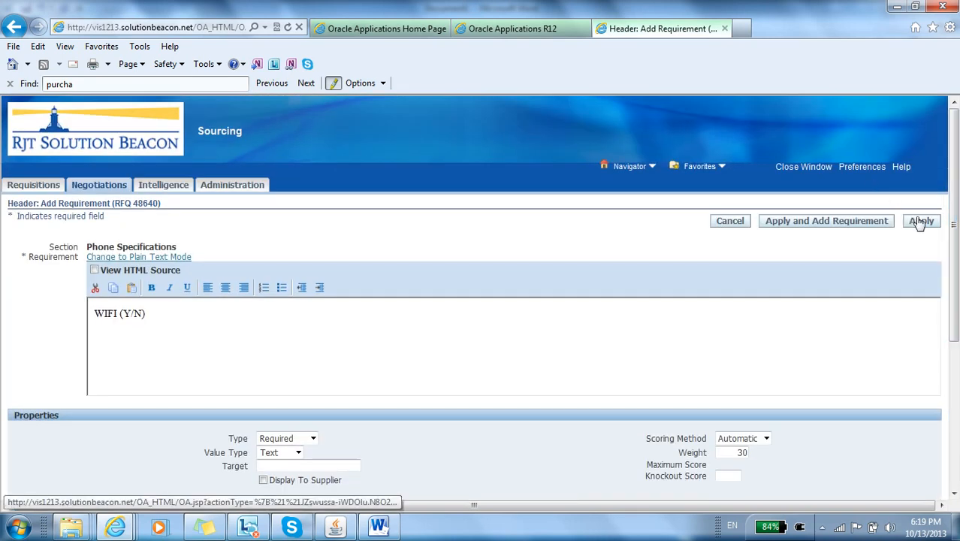
click(921, 221)
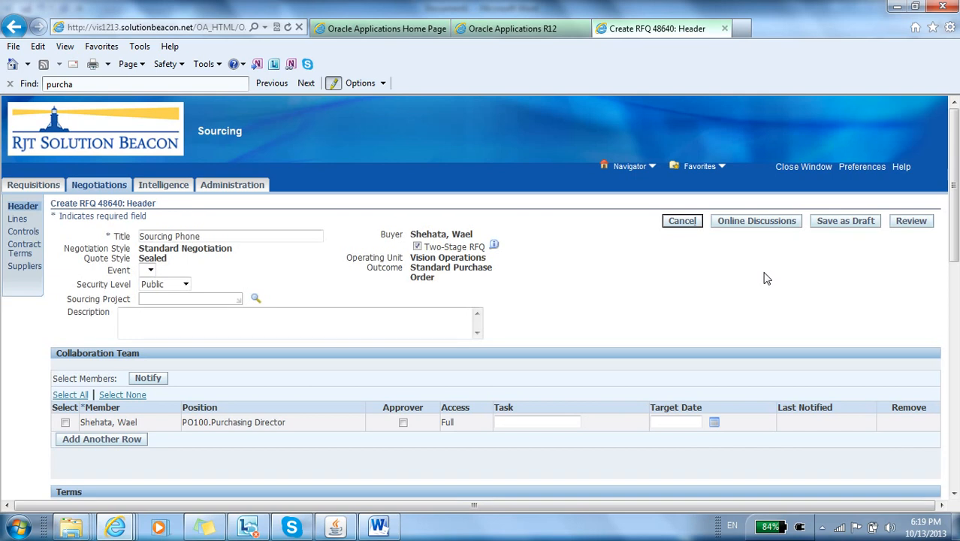
Step: Expand Requirements and its Phone Specifications section in the RFQ header to review the requirements that were added
scroll(654, 280, down, 3)
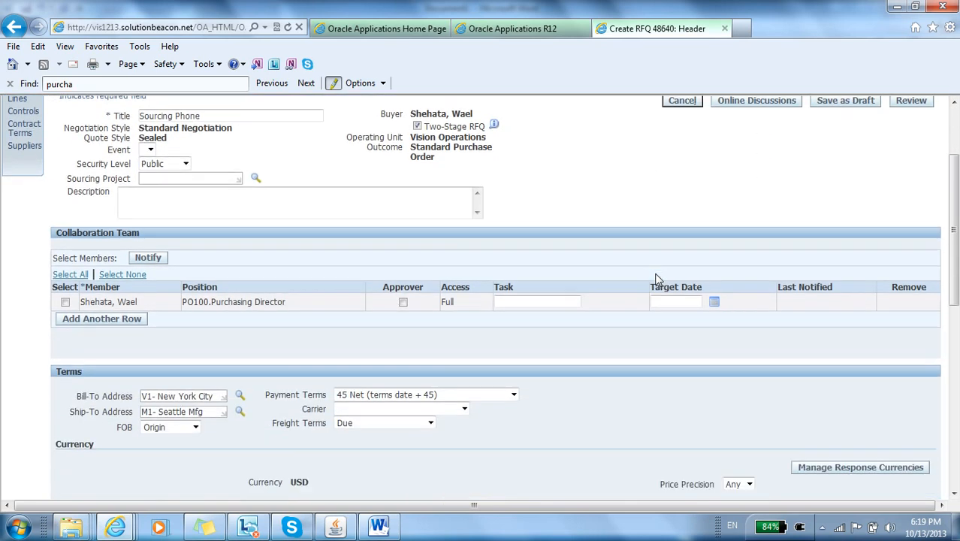
scroll(655, 279, down, 10)
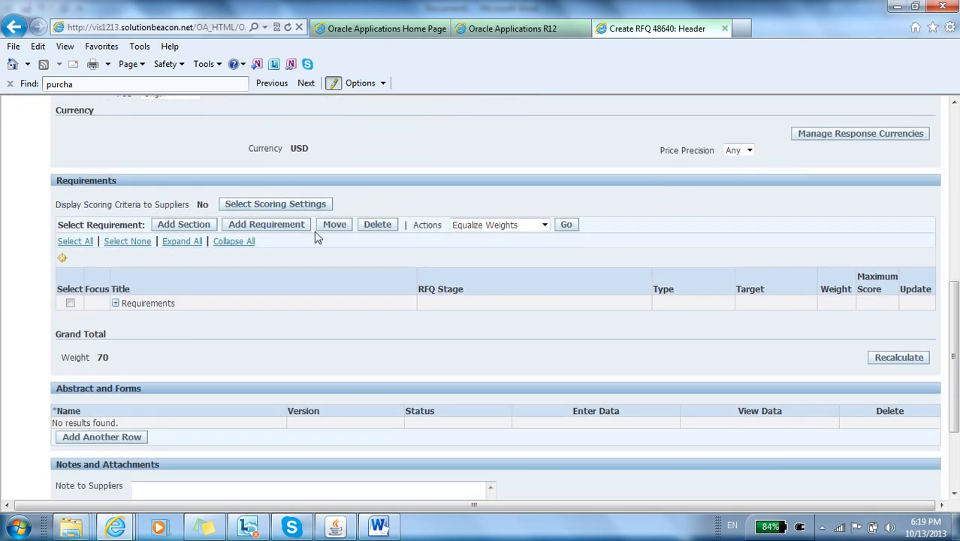
click(114, 303)
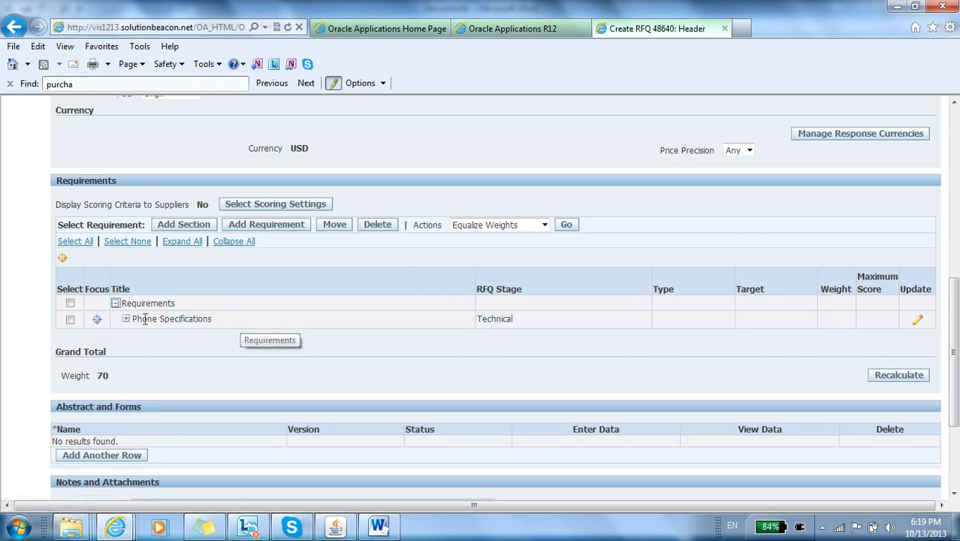
click(127, 319)
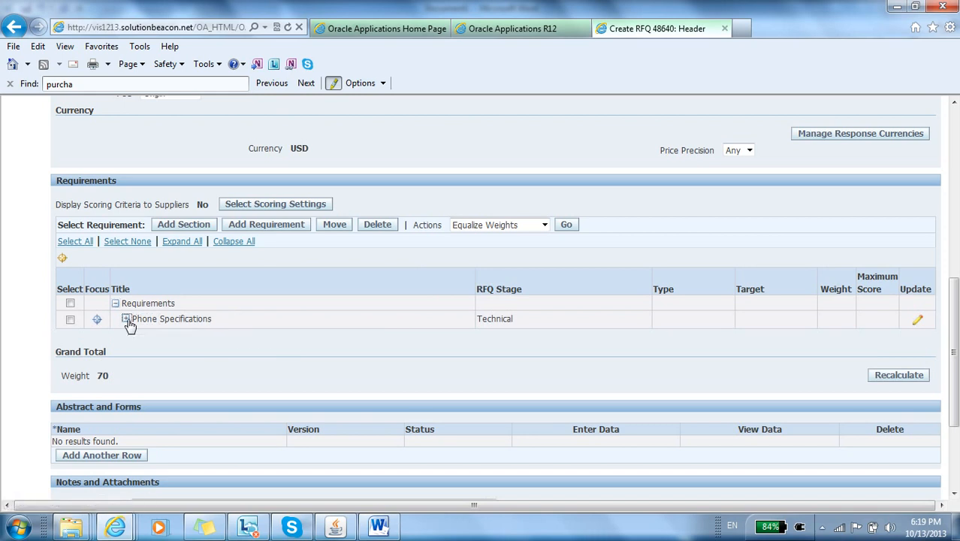
click(127, 319)
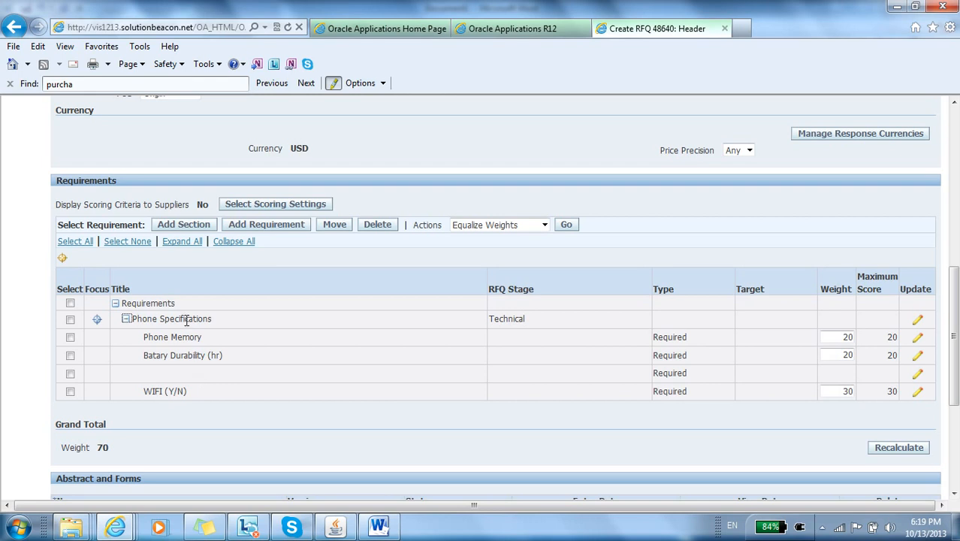
double_click(181, 319)
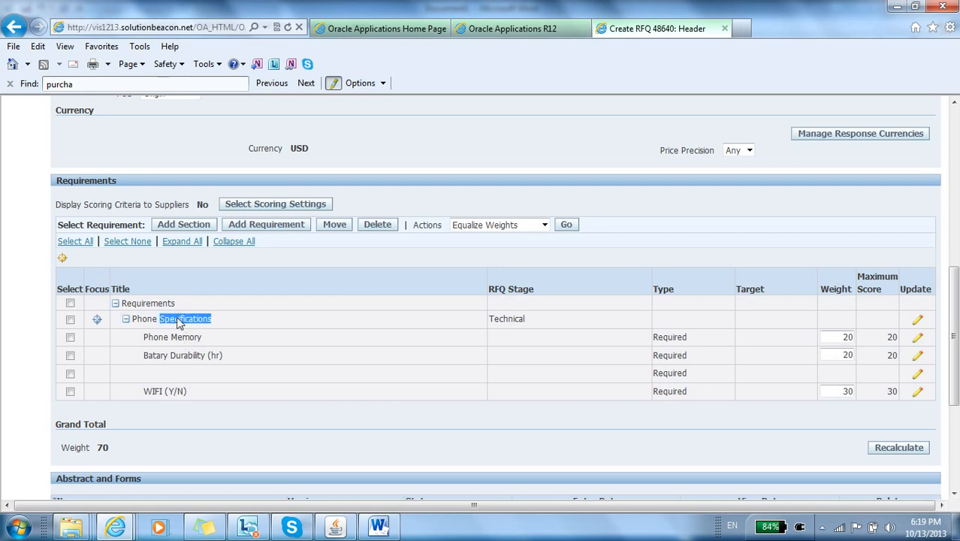
triple_click(178, 320)
click(178, 320)
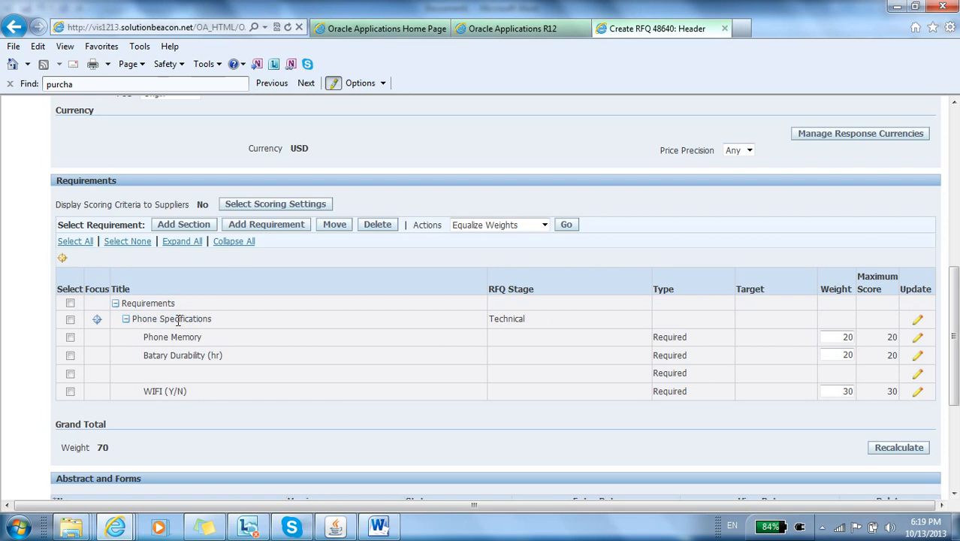
double_click(178, 320)
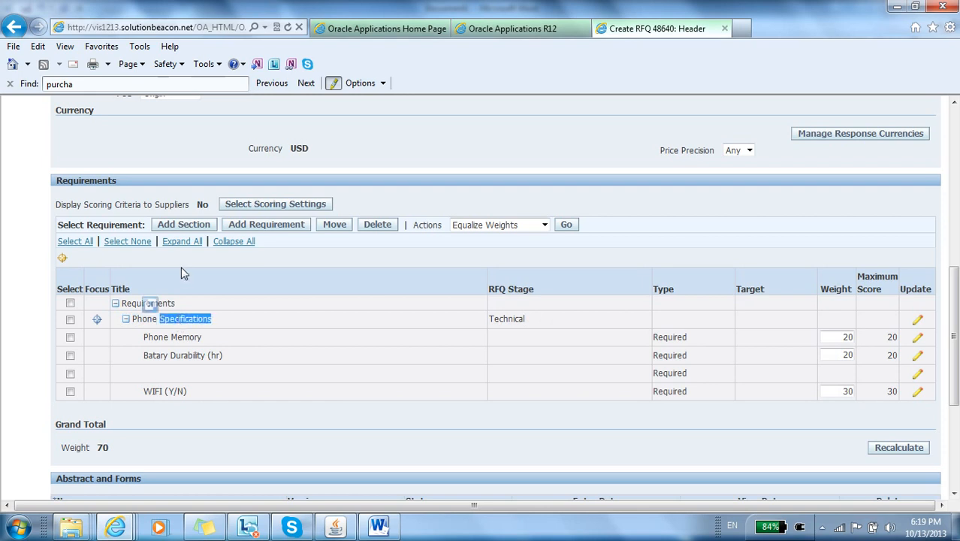
Step: Start adding a new section under the top-level Requirements row of the RFQ header
click(188, 228)
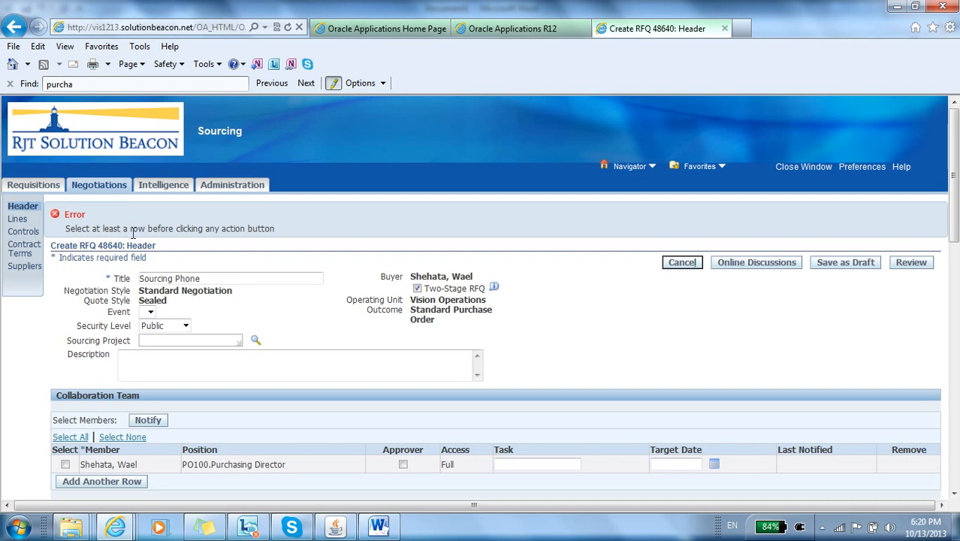
scroll(368, 245, down, 5)
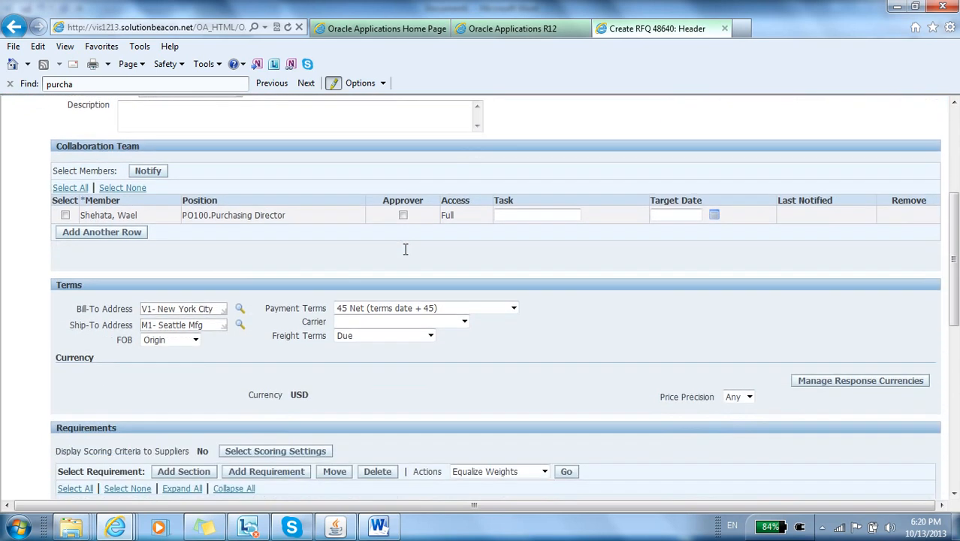
scroll(404, 256, down, 3)
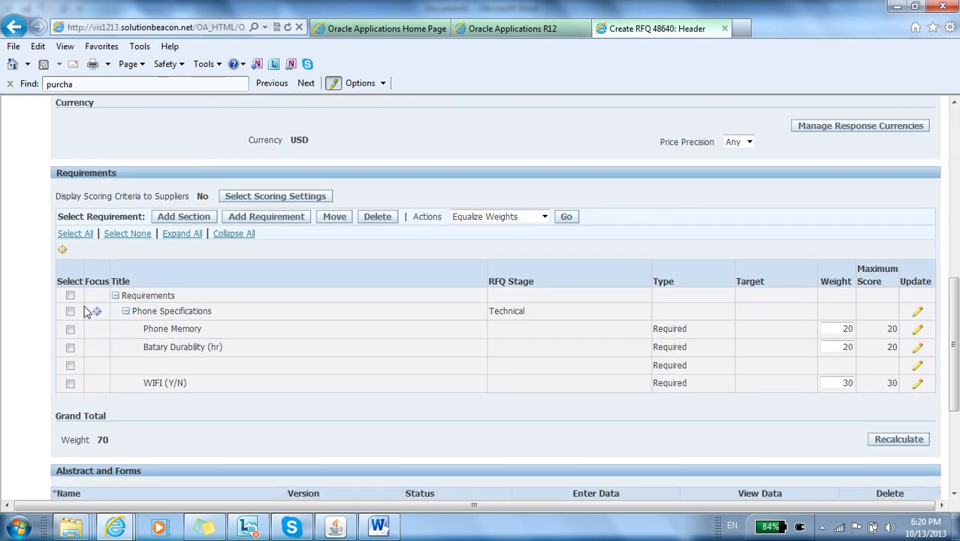
click(71, 296)
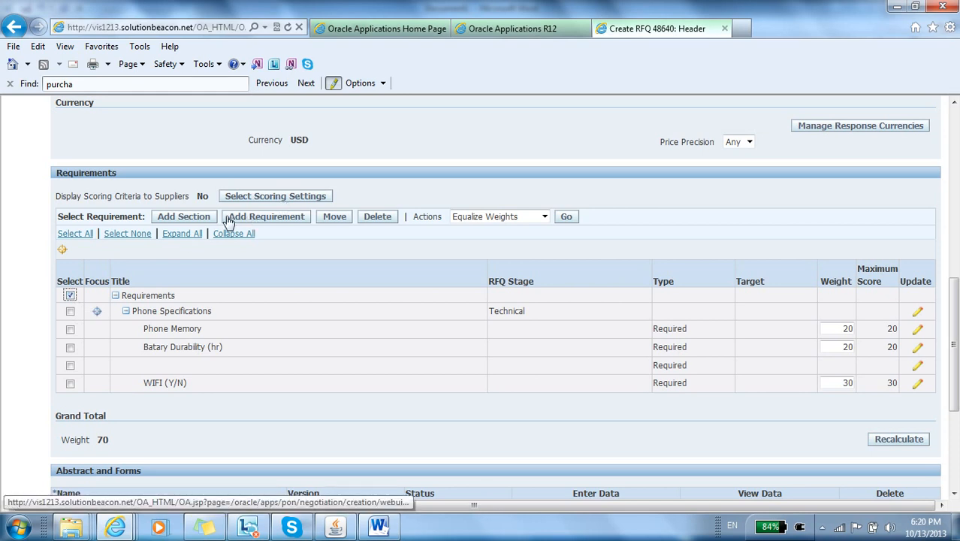
click(201, 220)
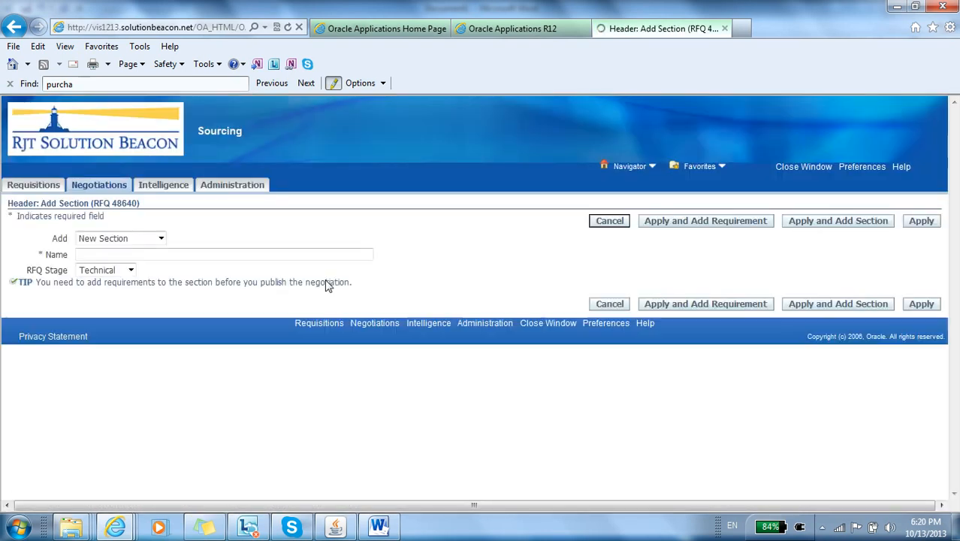
Step: Name the new section Payment Term, assign it to the Commercial RFQ stage, and apply it to continue with adding a requirement
click(176, 254)
text(Pay)
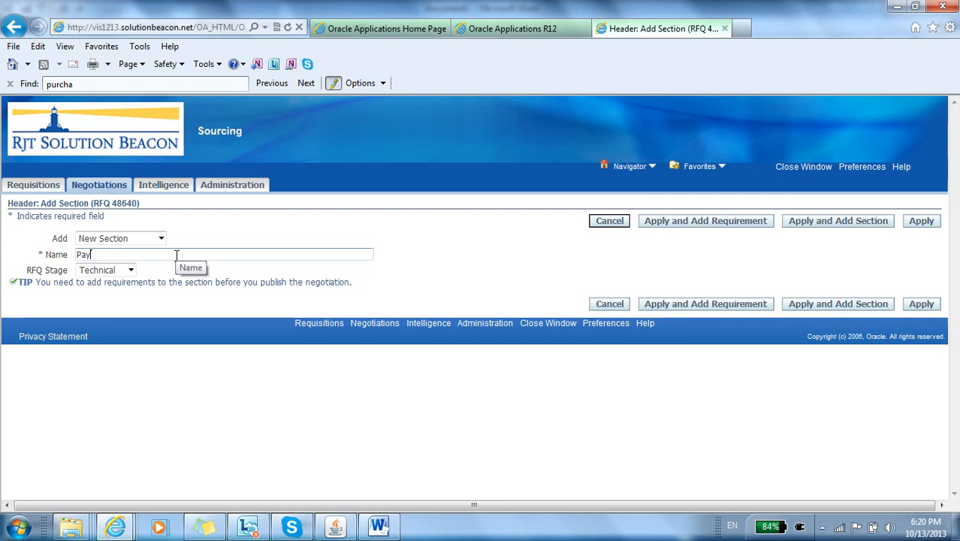
text(ment Term)
click(130, 270)
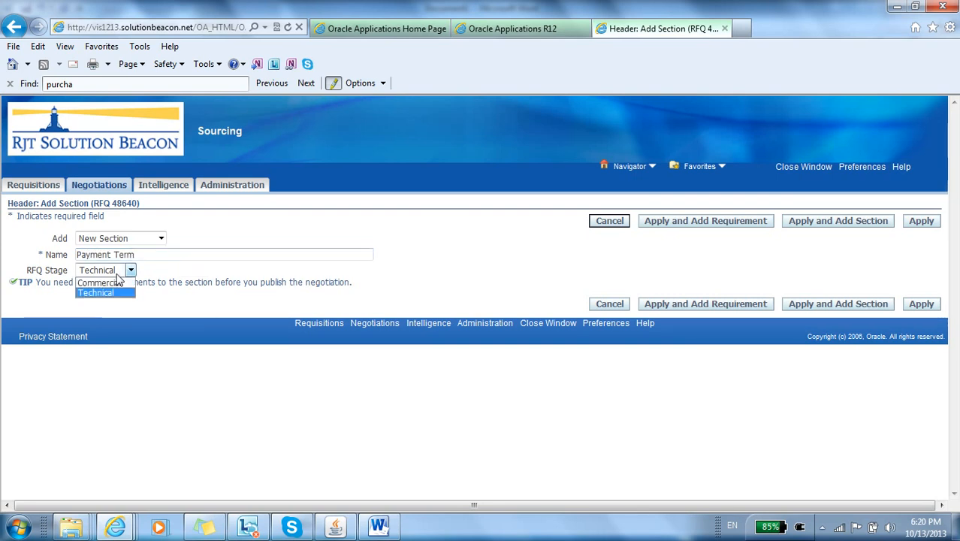
click(105, 283)
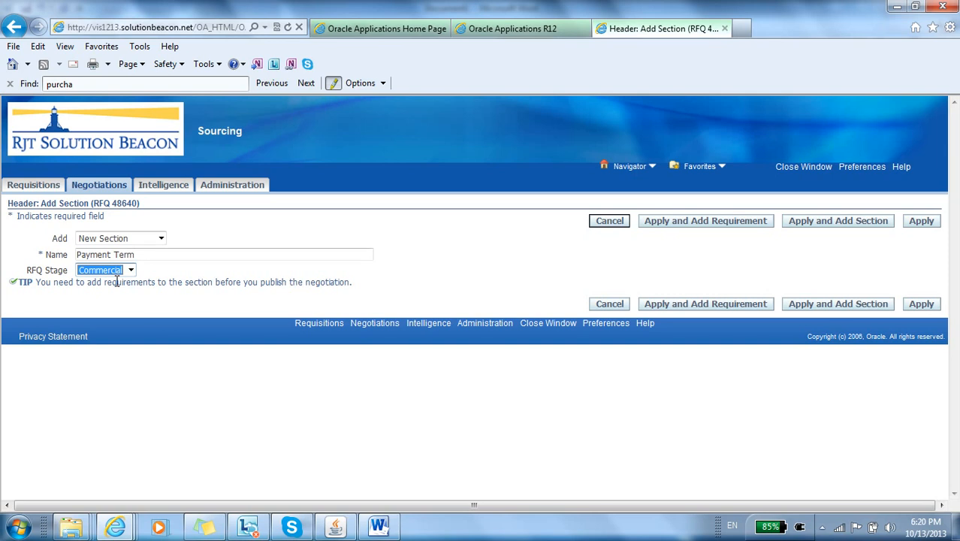
click(725, 305)
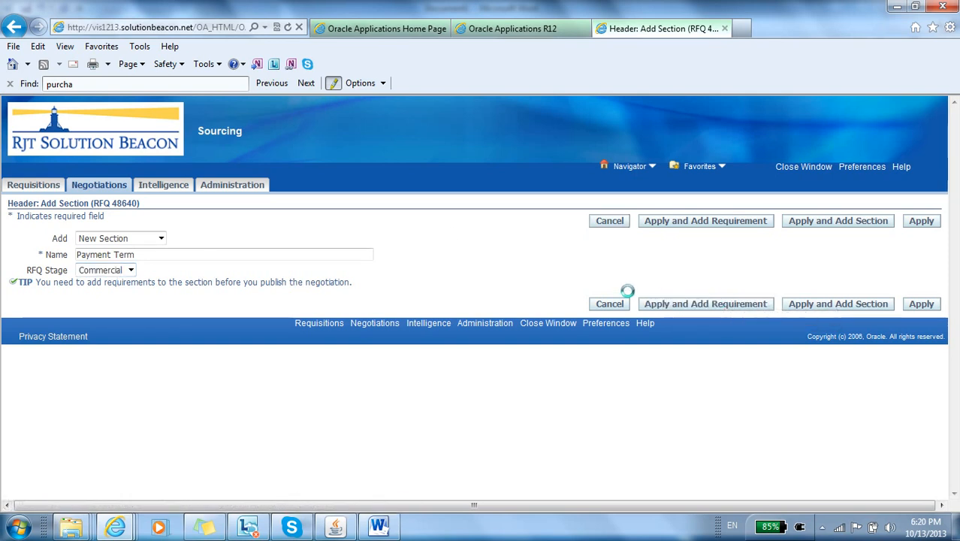
Step: Enter the requirement Days Net with text values, automatic scoring and a weight of 30
click(526, 323)
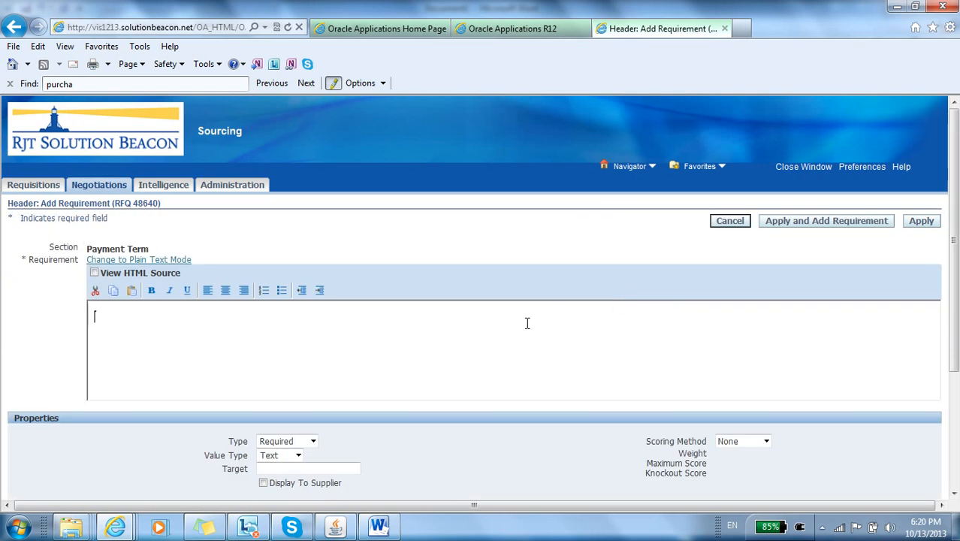
text(Days Net)
scroll(643, 255, down, 5)
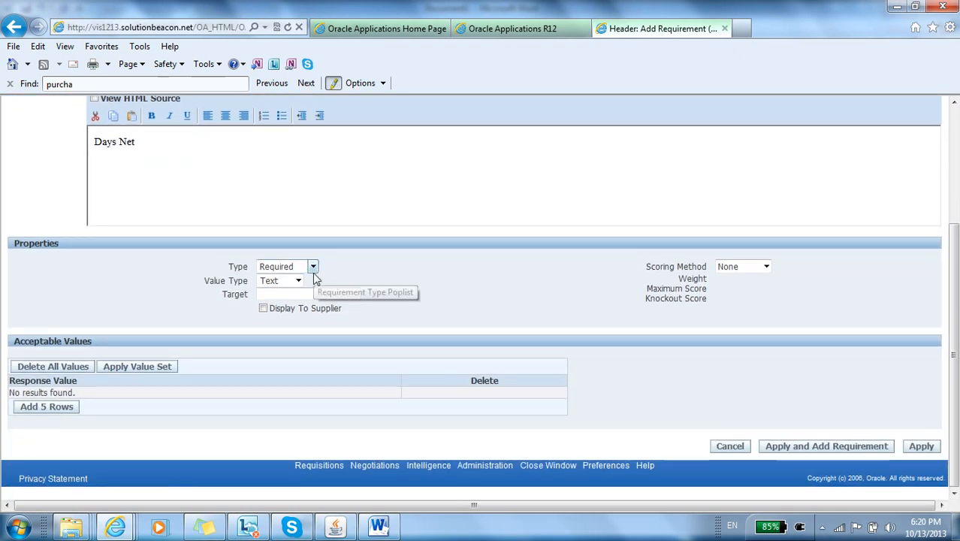
click(759, 269)
click(743, 298)
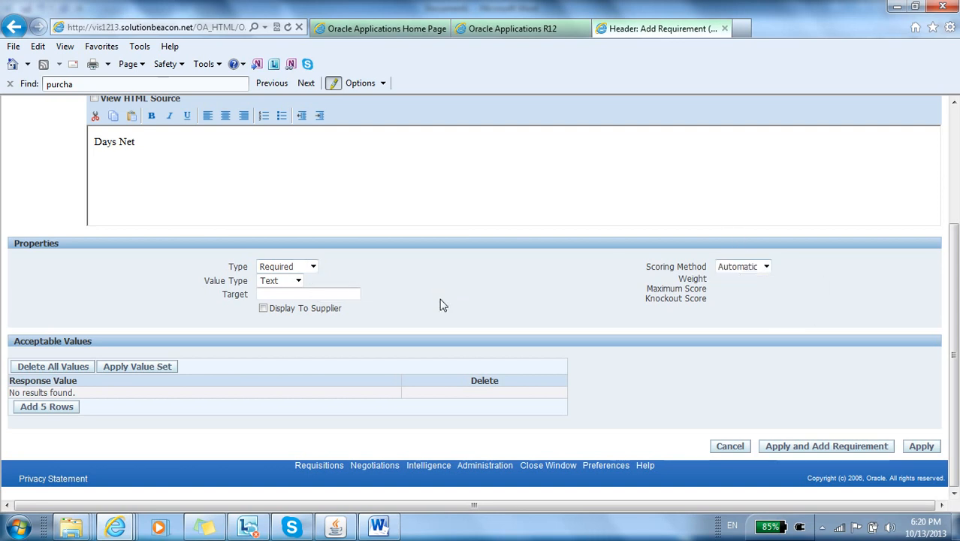
click(299, 281)
click(298, 281)
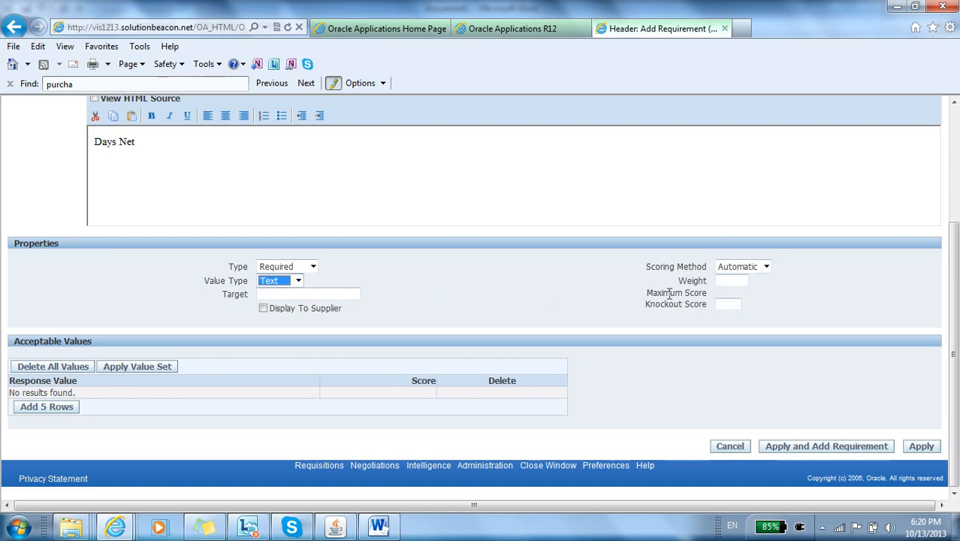
click(719, 282)
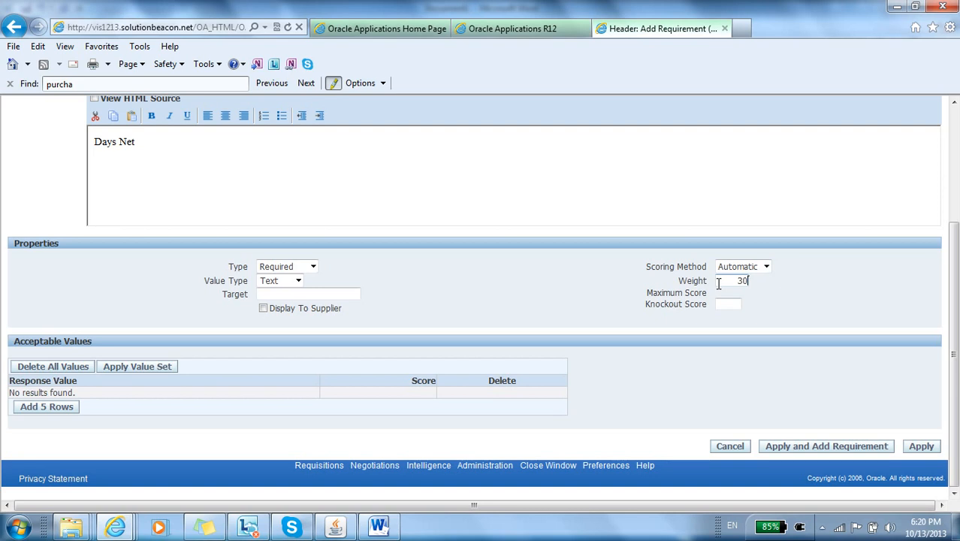
Step: Add five acceptable value rows, score 30NET as 10, 60NET as 20 and 90NET as 30, and apply the Days Net requirement
click(76, 408)
click(113, 396)
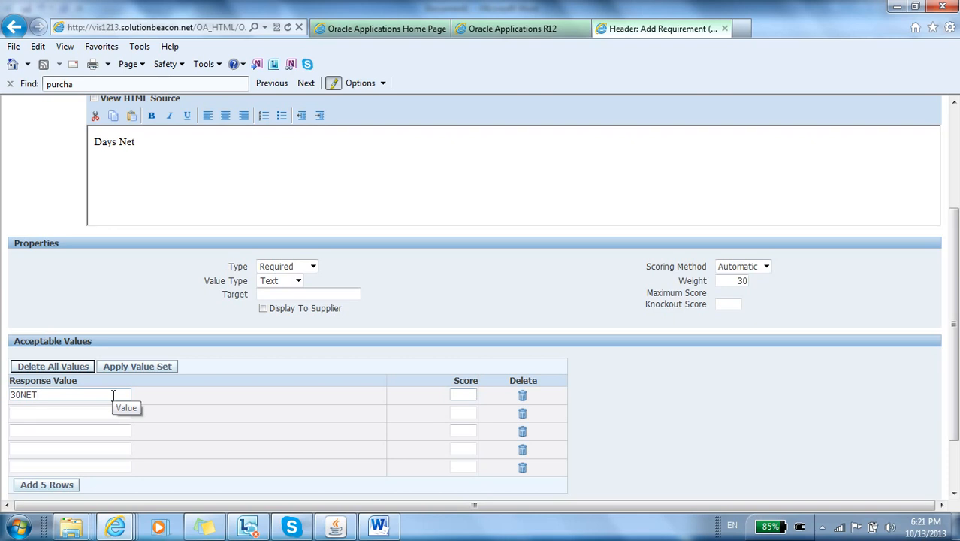
click(72, 413)
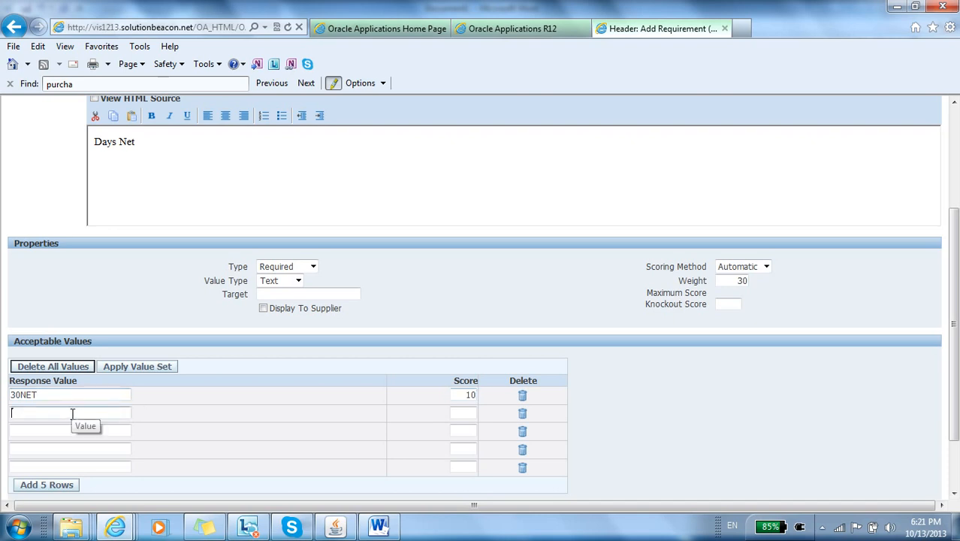
text(60NET)
click(27, 423)
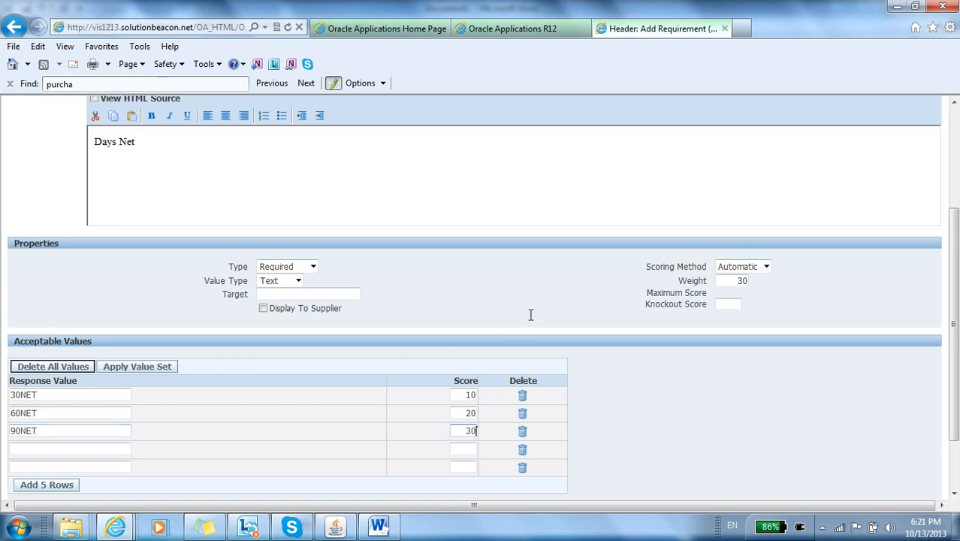
scroll(530, 315, down, 3)
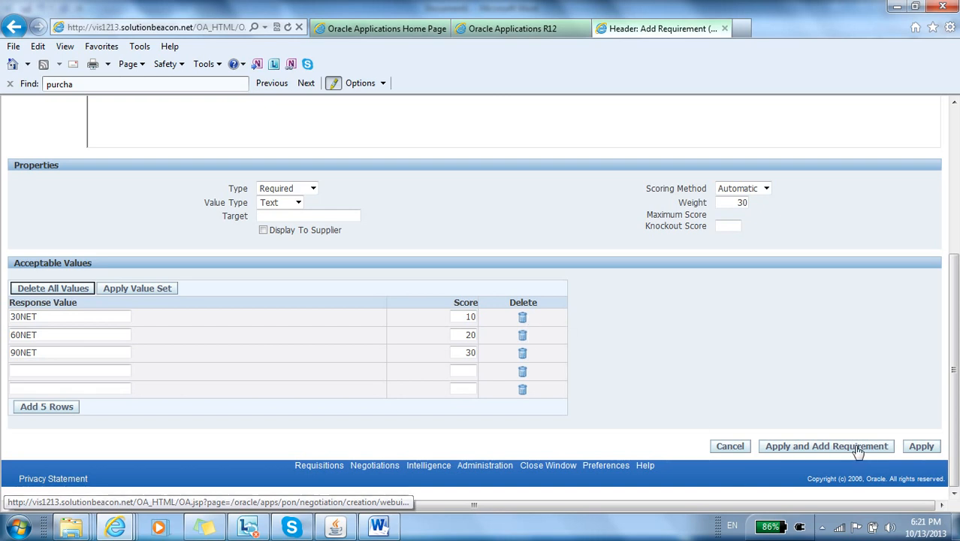
click(923, 446)
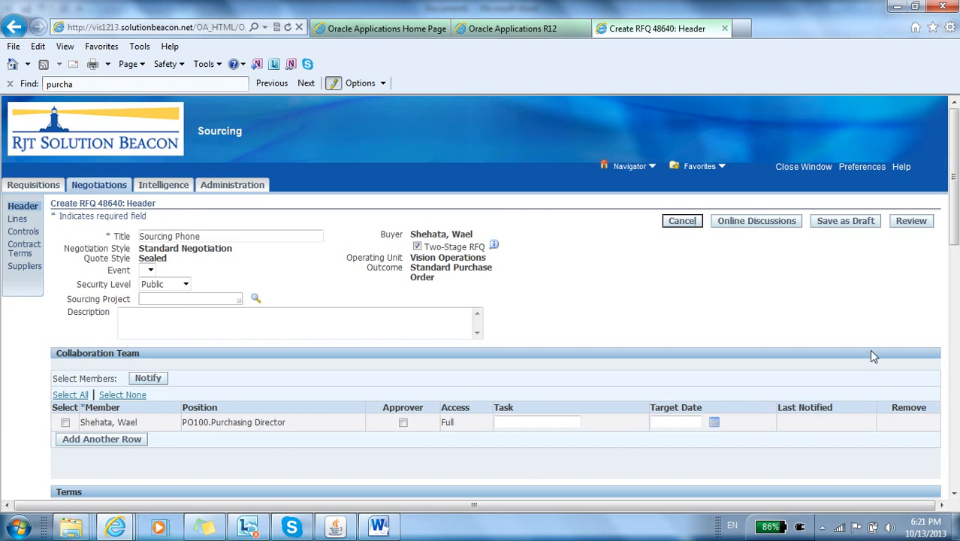
Step: Expand the Payment Term section and review the header's requirements, total weight, forms, and notes and attachments areas
scroll(871, 356, down, 6)
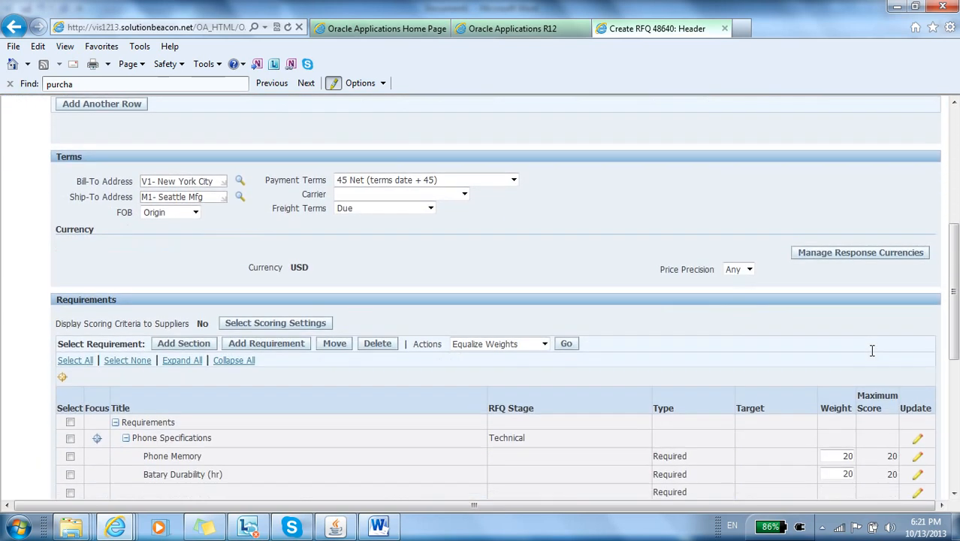
scroll(872, 356, down, 3)
scroll(871, 355, up, 3)
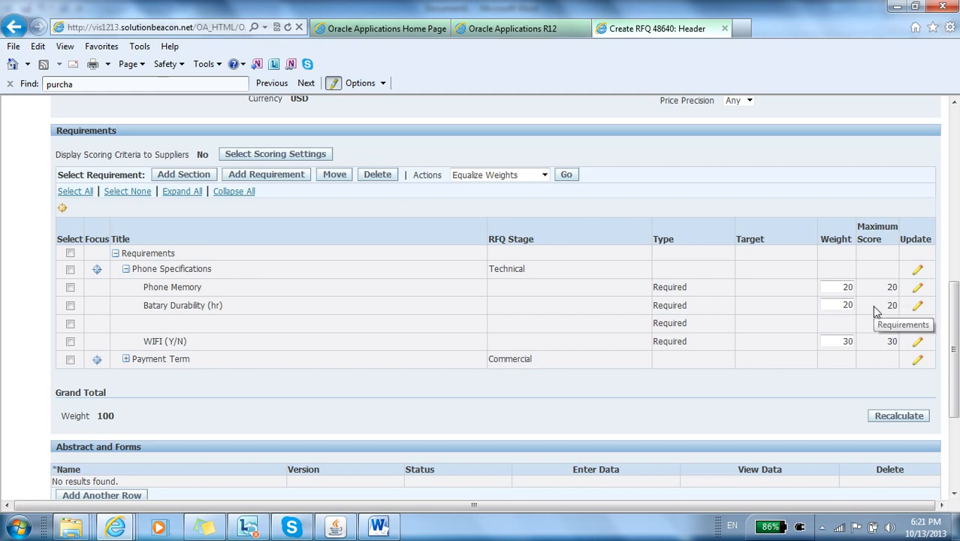
click(126, 359)
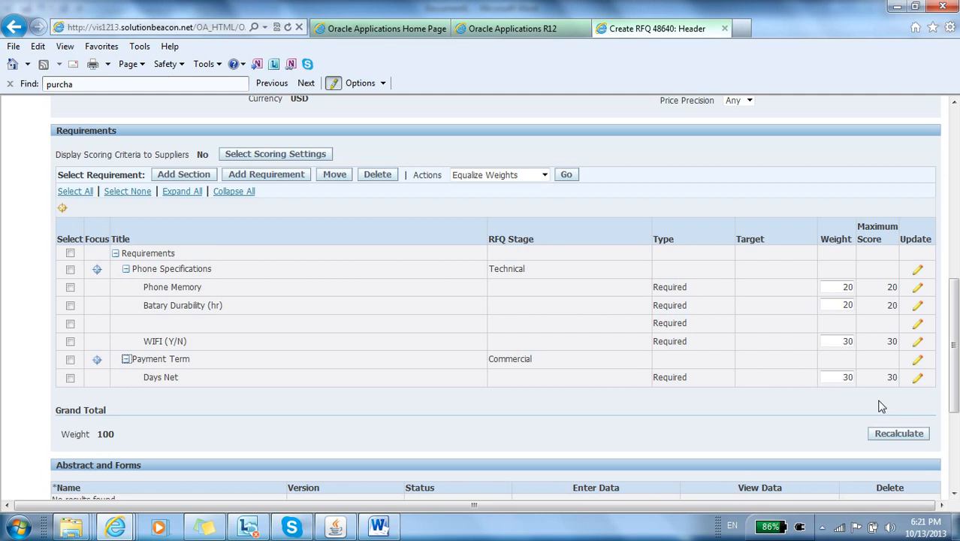
scroll(882, 406, down, 4)
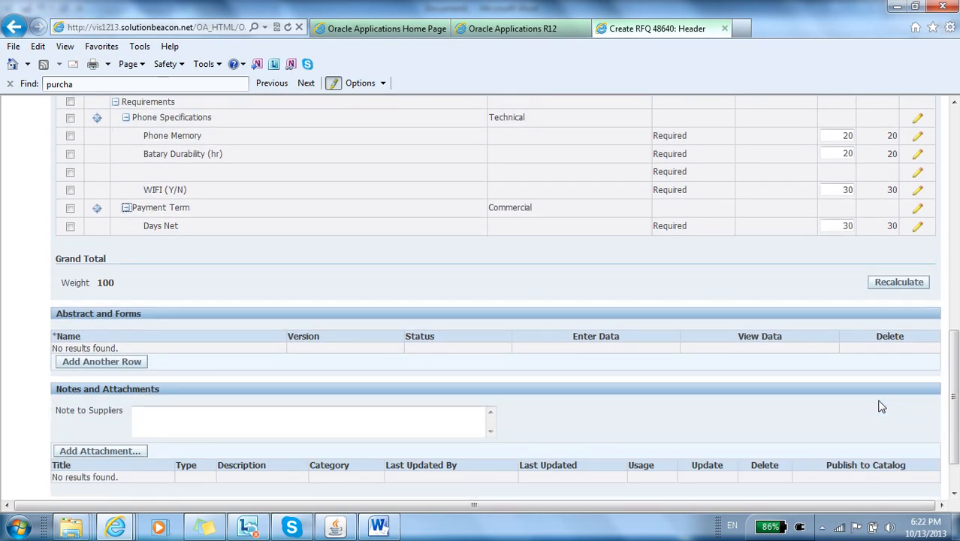
scroll(879, 404, down, 2)
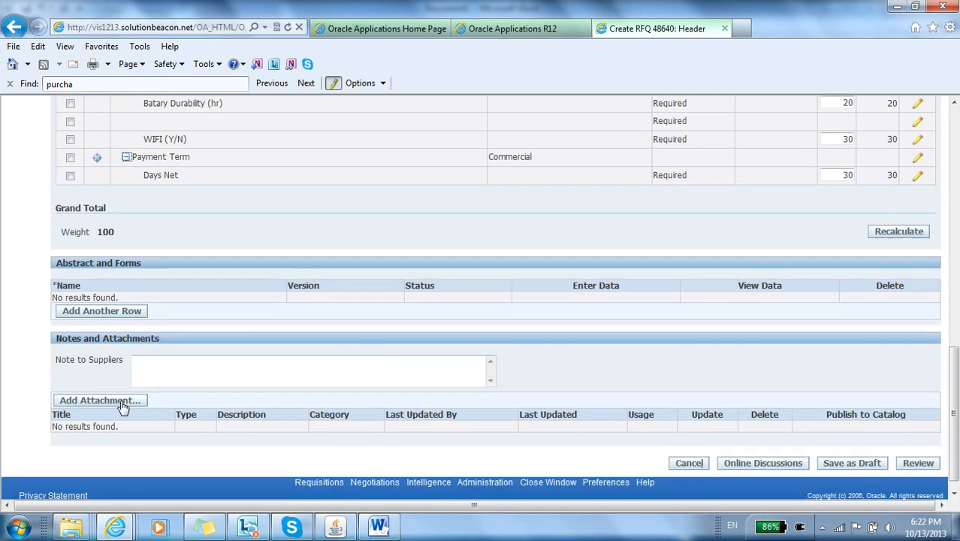
scroll(363, 257, down, 1)
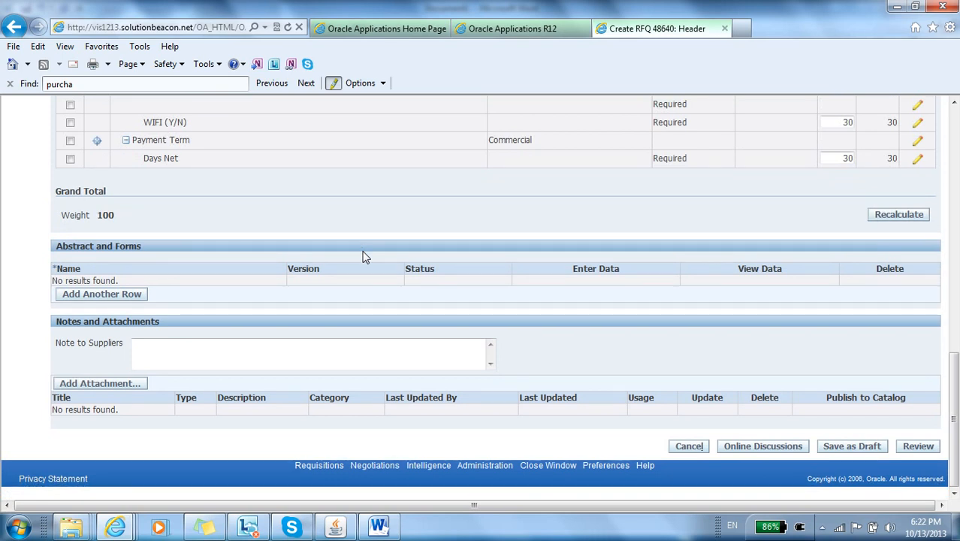
scroll(363, 257, up, 3)
scroll(363, 257, up, 18)
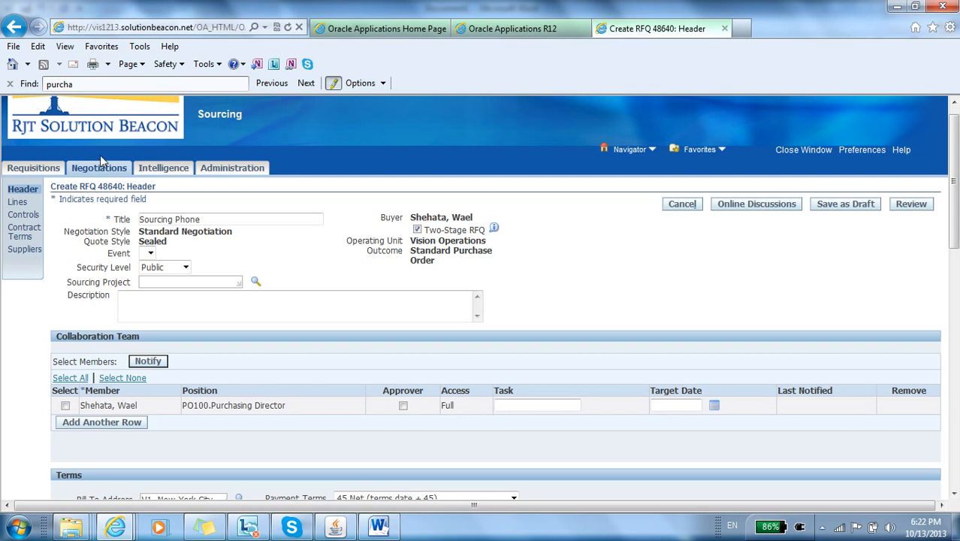
Step: Open the RFQ's mobile phone line for updating and set its Need-By From date to 01-Jan-2014
click(21, 202)
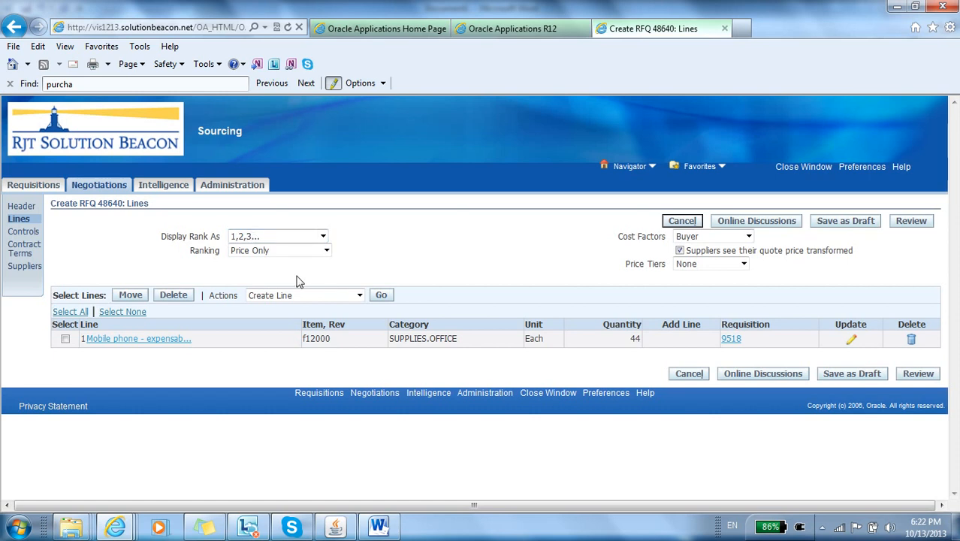
click(853, 344)
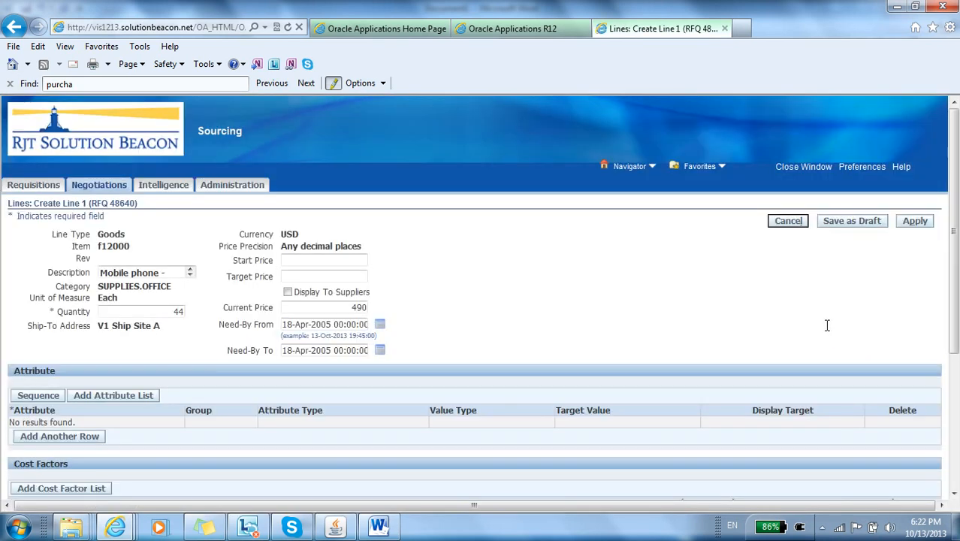
click(331, 324)
triple_click(340, 325)
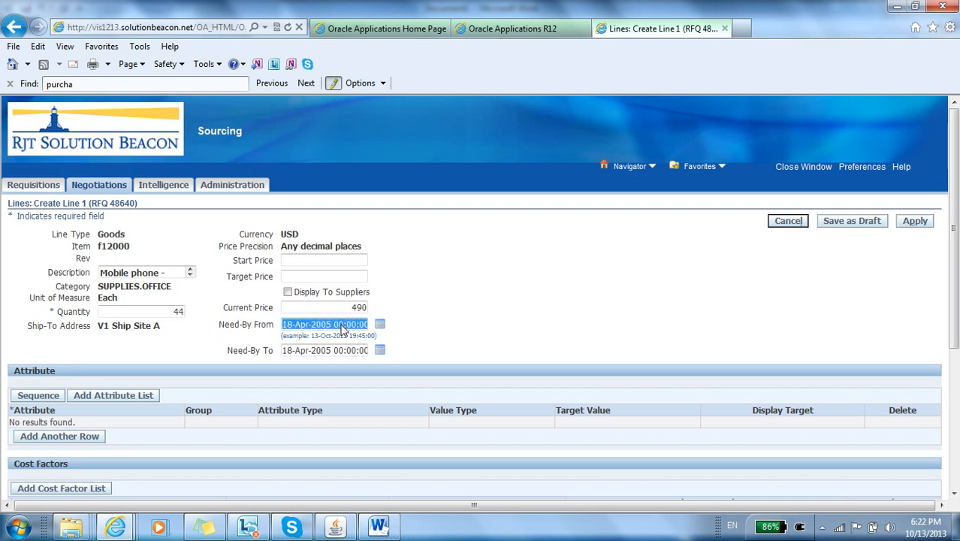
key(BackSpace)
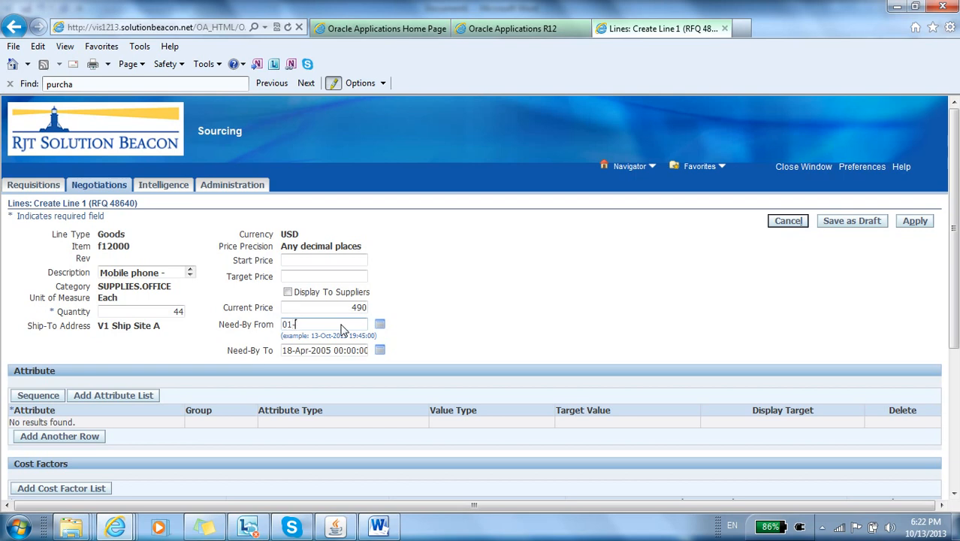
key(BackSpace)
key(BackSpace)
text(jan-201)
key(Tab)
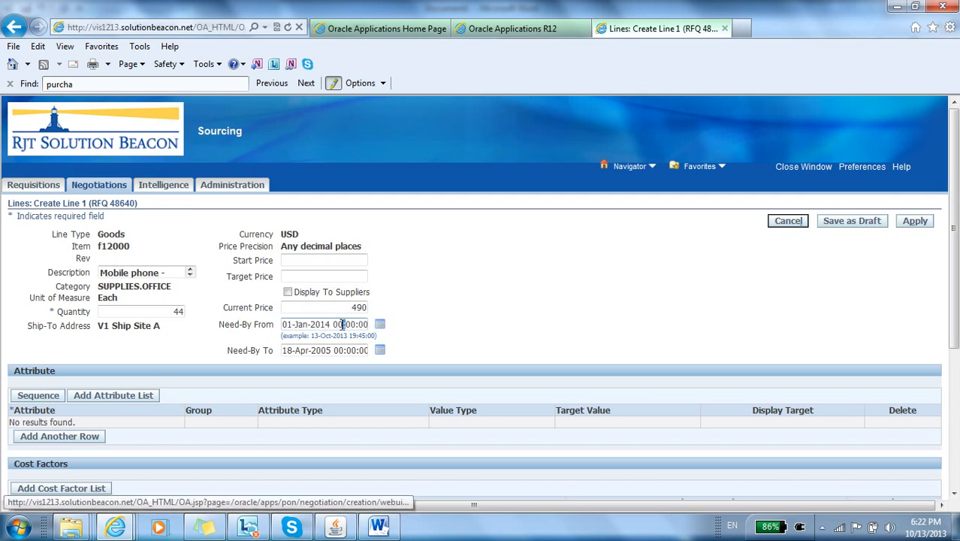
Step: Copy the Need-By From value 01-Jan-2014 00:00:00 into the line's Need-By To date
key(shift+Tab)
key(ctrl+c)
key(Tab)
key(Tab)
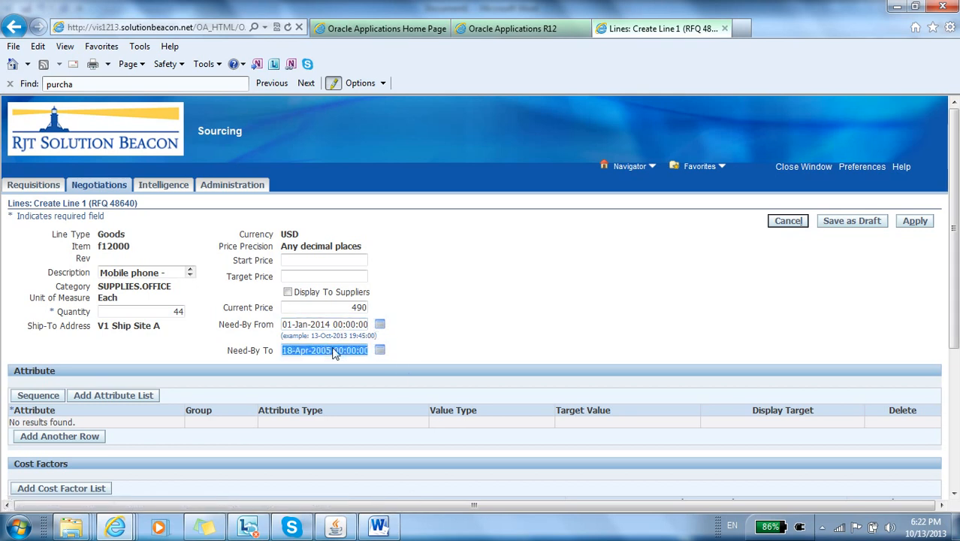
key(ctrl+v)
key(Tab)
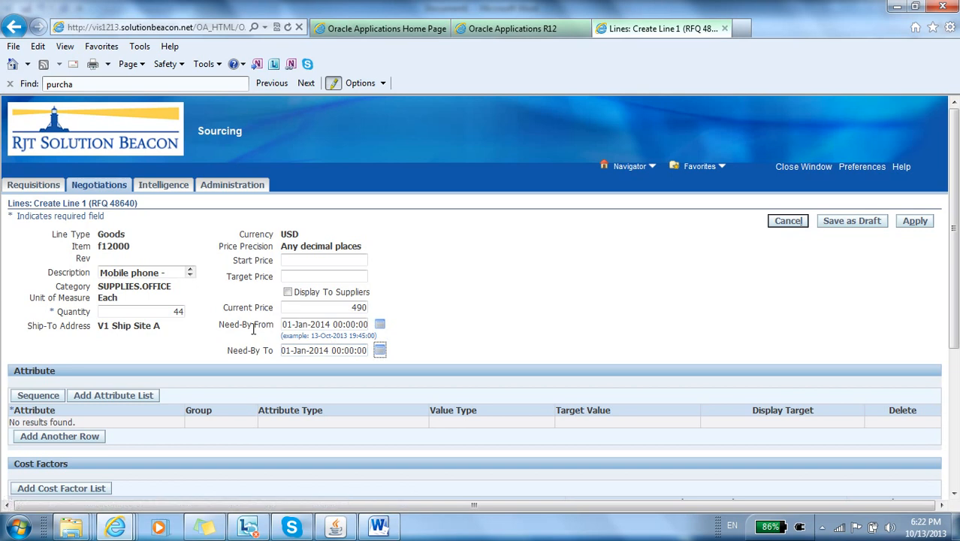
Step: Look over the line's attribute and cost factor sections and apply the line changes
click(419, 276)
scroll(418, 276, down, 5)
scroll(417, 276, down, 2)
scroll(417, 276, up, 5)
scroll(419, 277, up, 1)
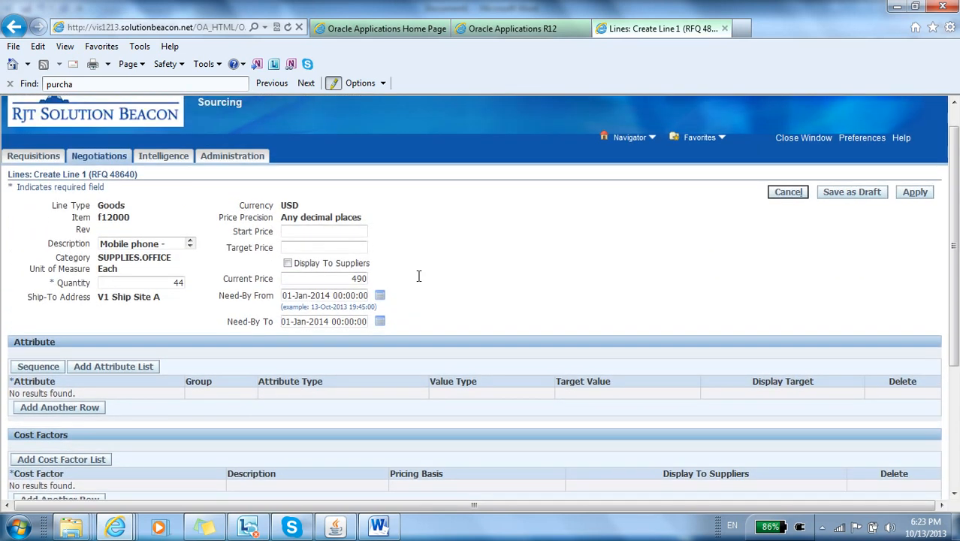
click(913, 193)
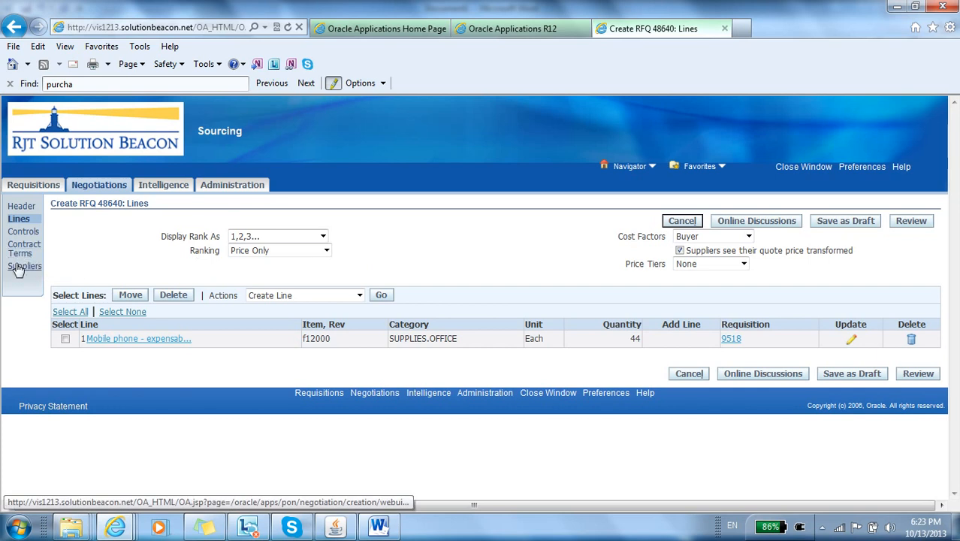
Step: Search the RFQ's supplier list for approved suppliers matching Nokia% and add Nokia to the invited suppliers
click(16, 267)
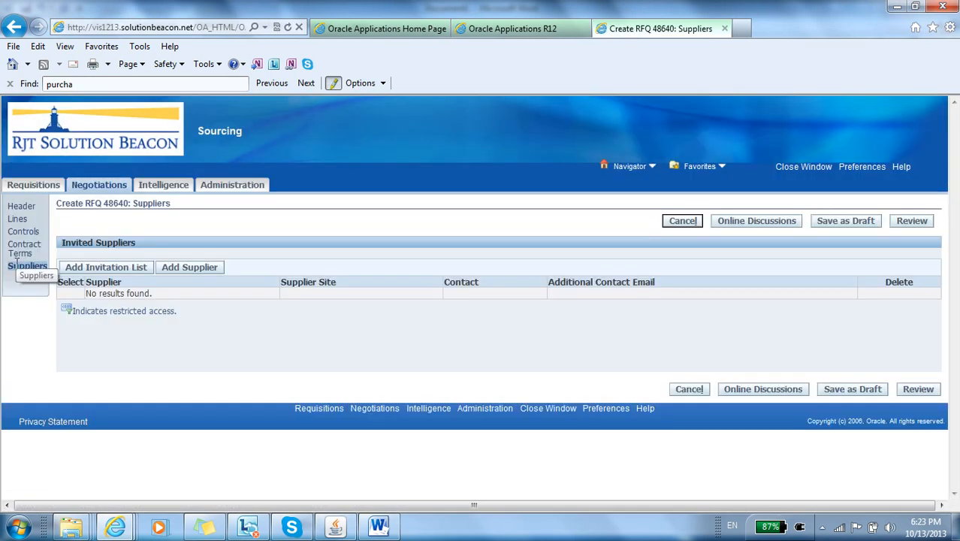
click(179, 269)
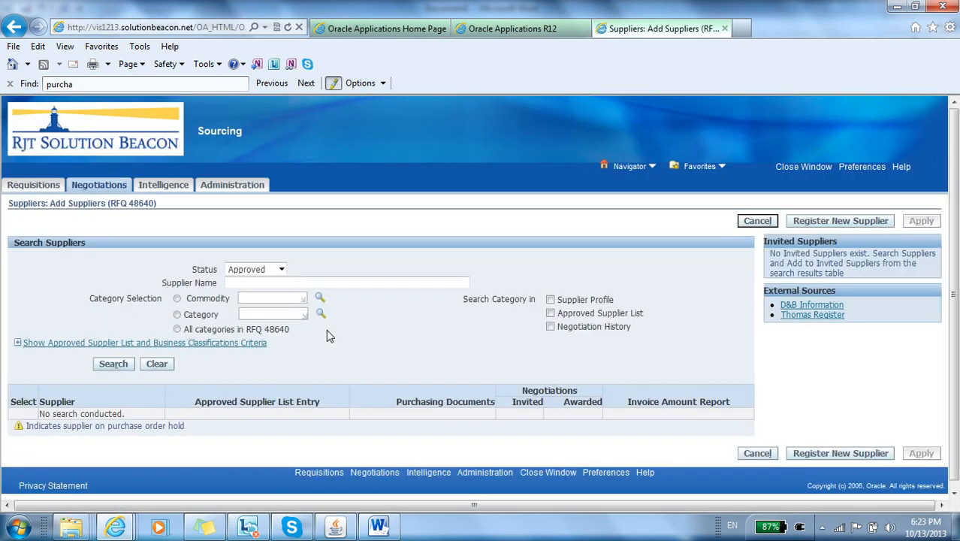
click(241, 282)
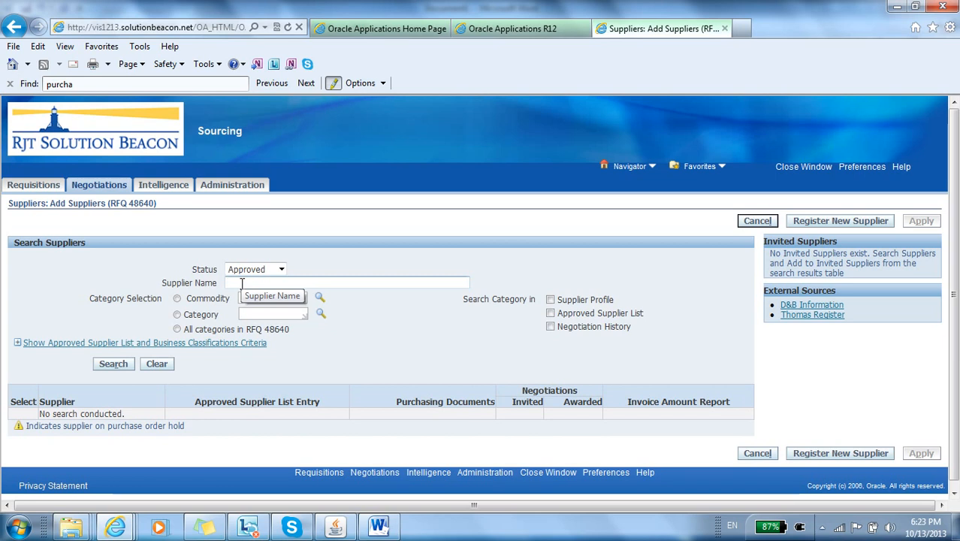
text(Nok)
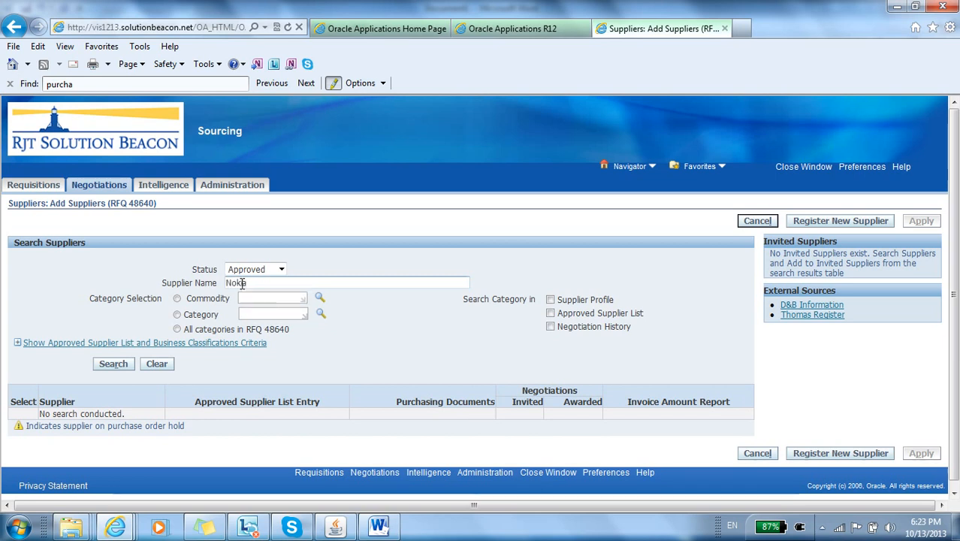
text(ia%)
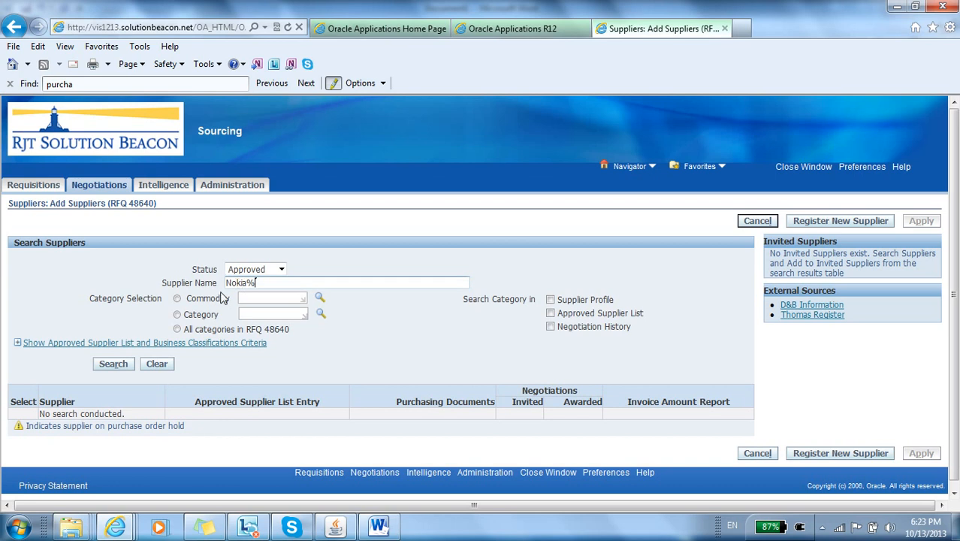
click(114, 365)
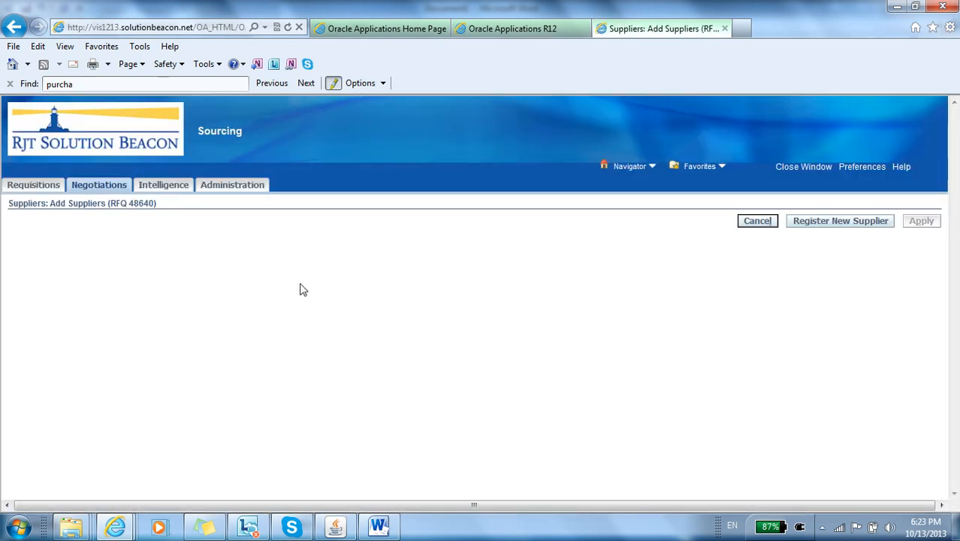
scroll(300, 284, down, 2)
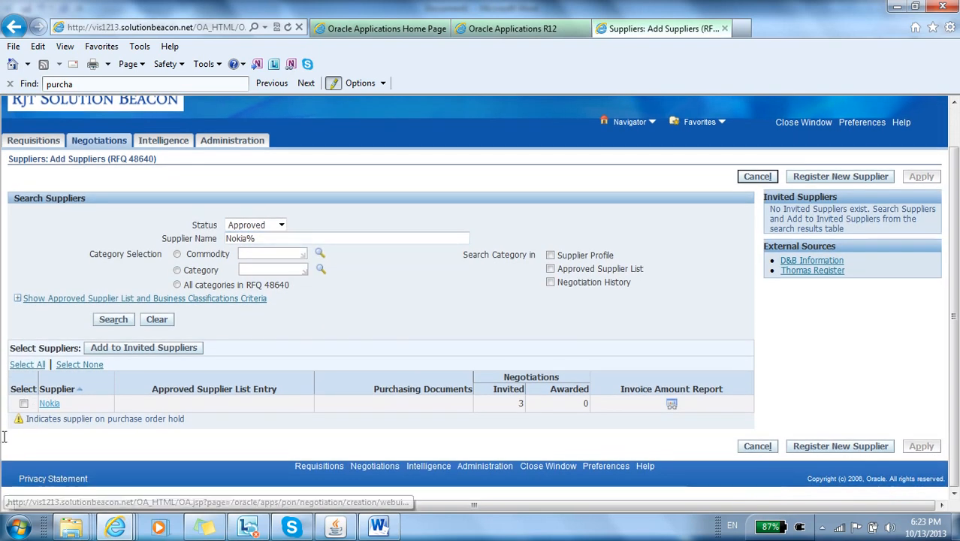
click(24, 404)
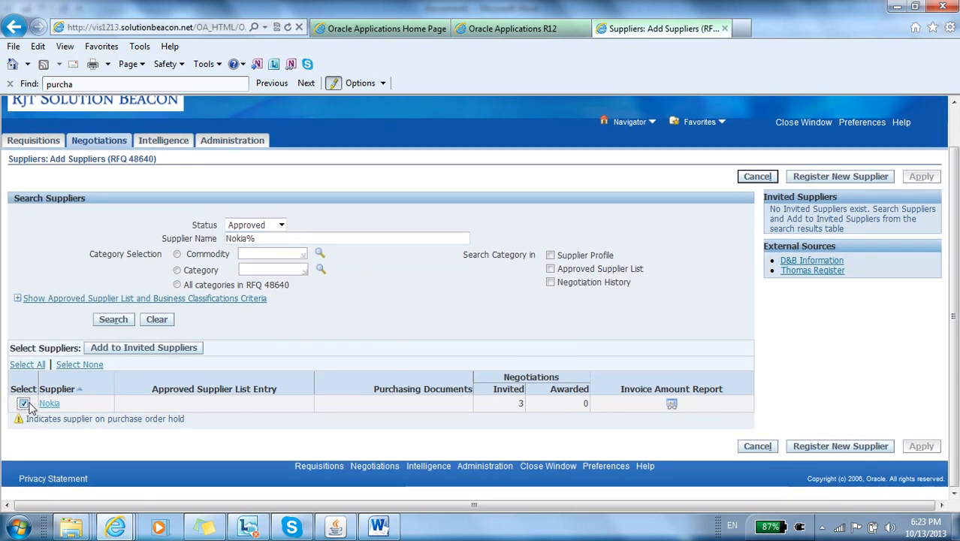
click(116, 350)
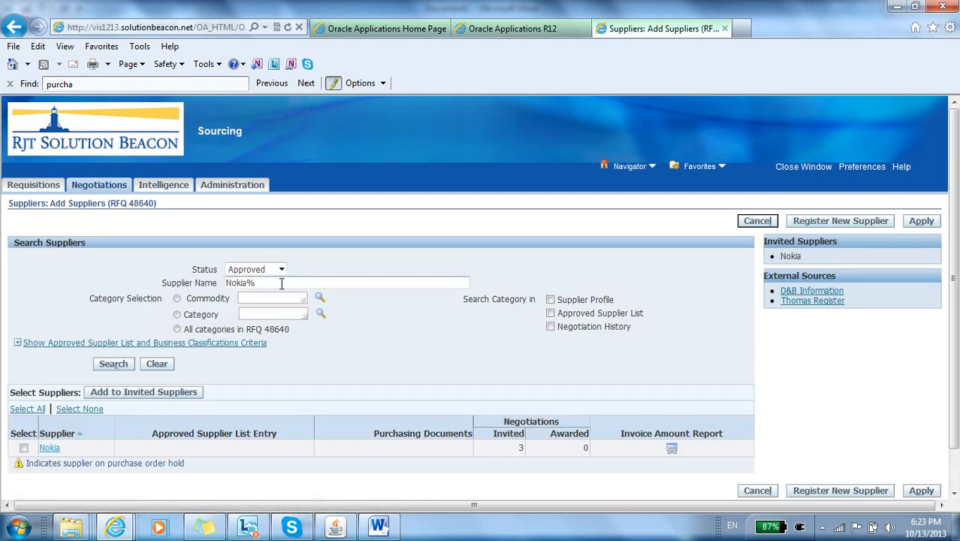
Step: Search for suppliers matching Sam% and add Samsung to the invited suppliers
triple_click(280, 283)
text(Sa)
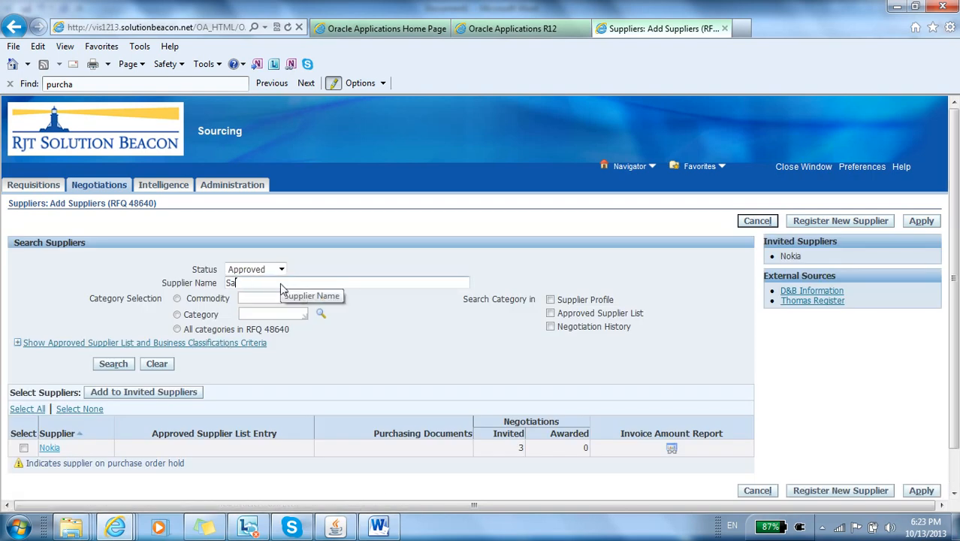
text(m%)
click(114, 363)
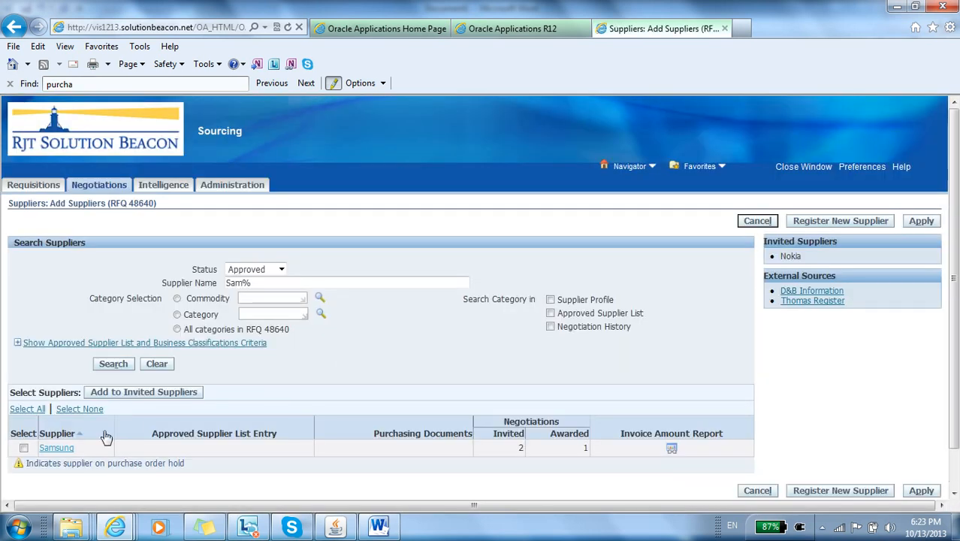
click(24, 447)
click(117, 398)
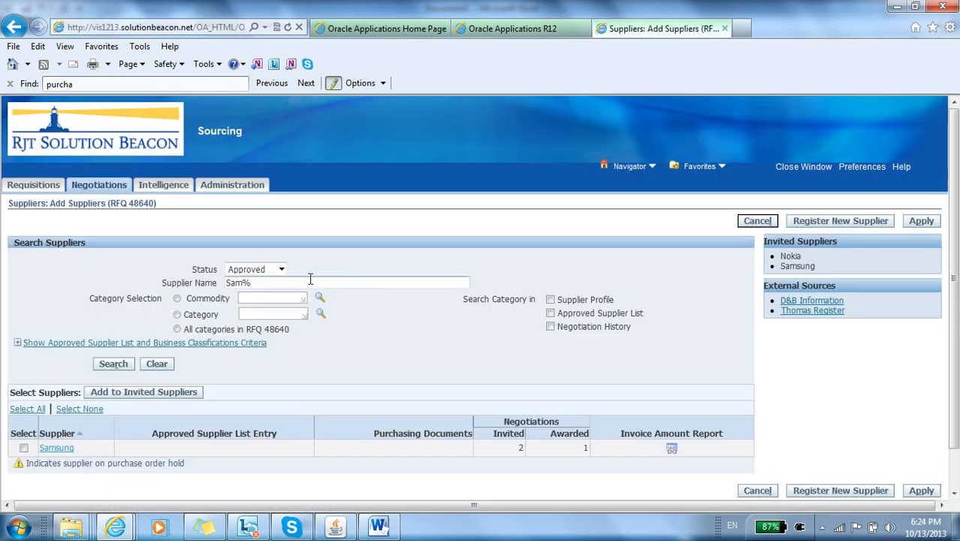
Step: Search for suppliers matching Sony%, add Sony Ericson to the invited suppliers, and apply the supplier selection
triple_click(310, 281)
text(Sony)
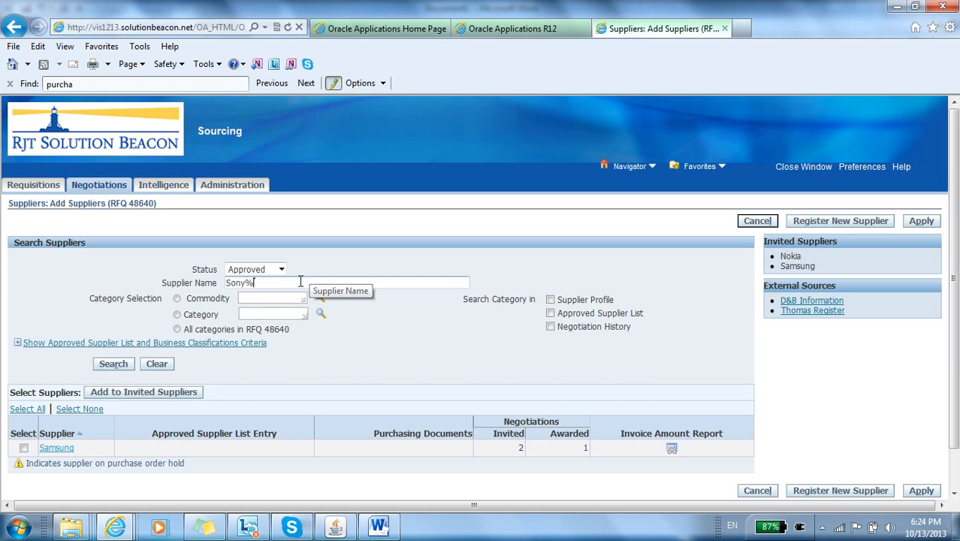
text(%)
click(114, 365)
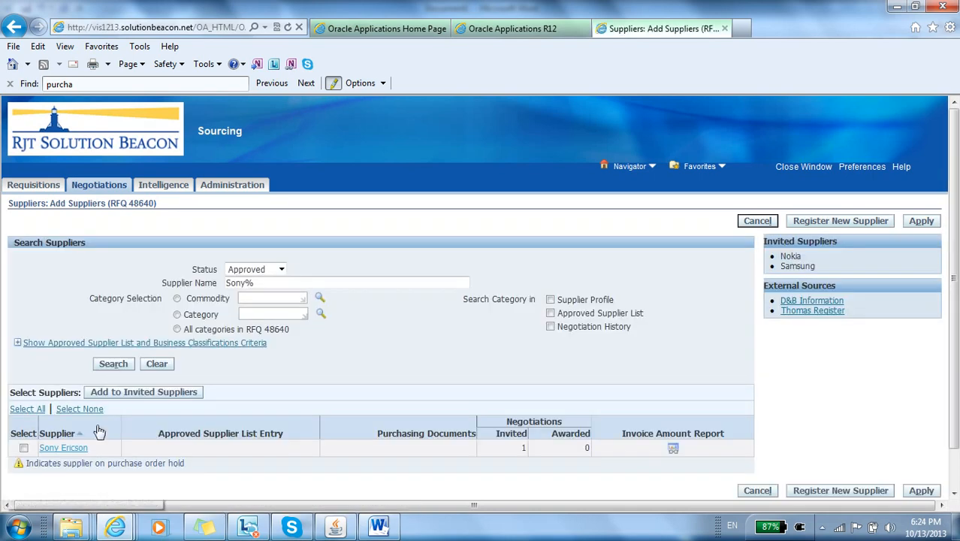
click(25, 448)
click(136, 392)
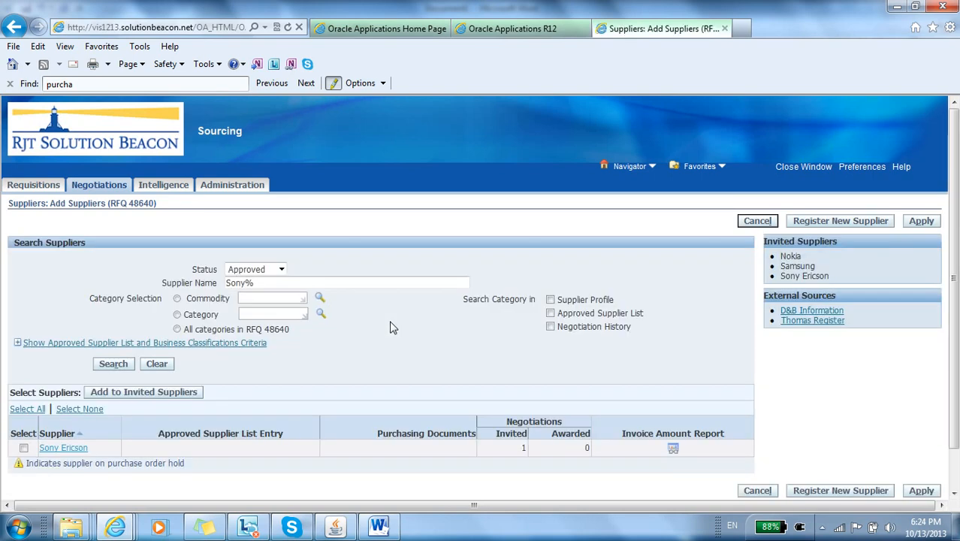
click(911, 223)
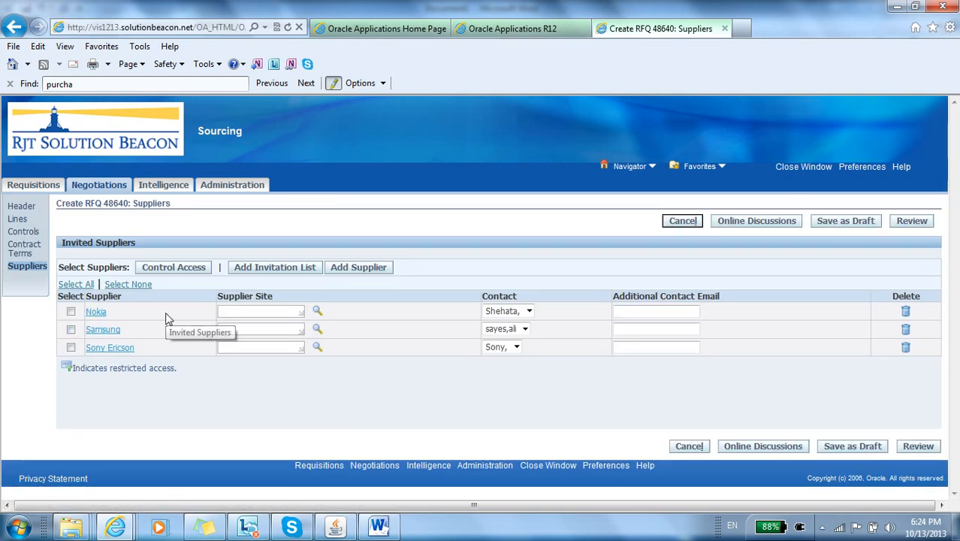
Step: Open the RFQ's controls for updating from its review and set the Preview Date to Immediately
click(910, 444)
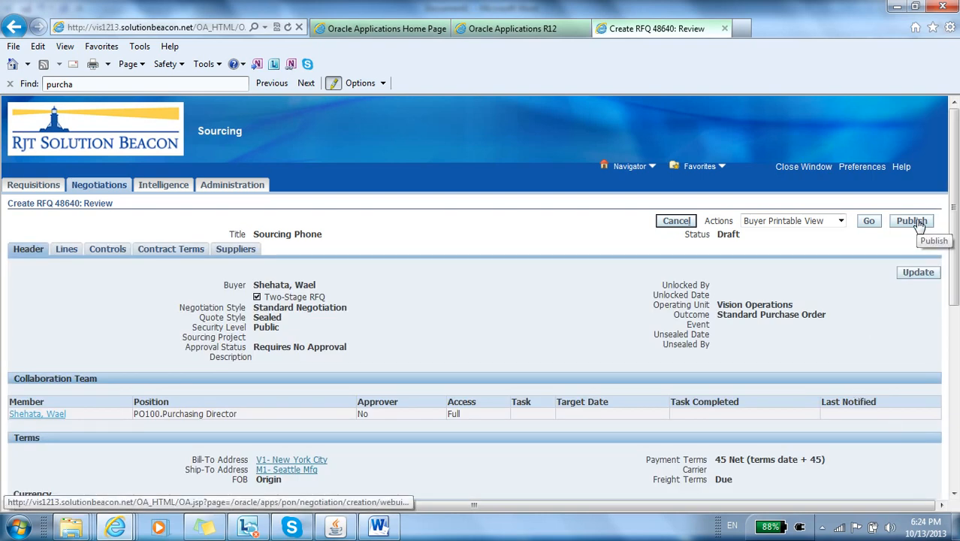
click(118, 253)
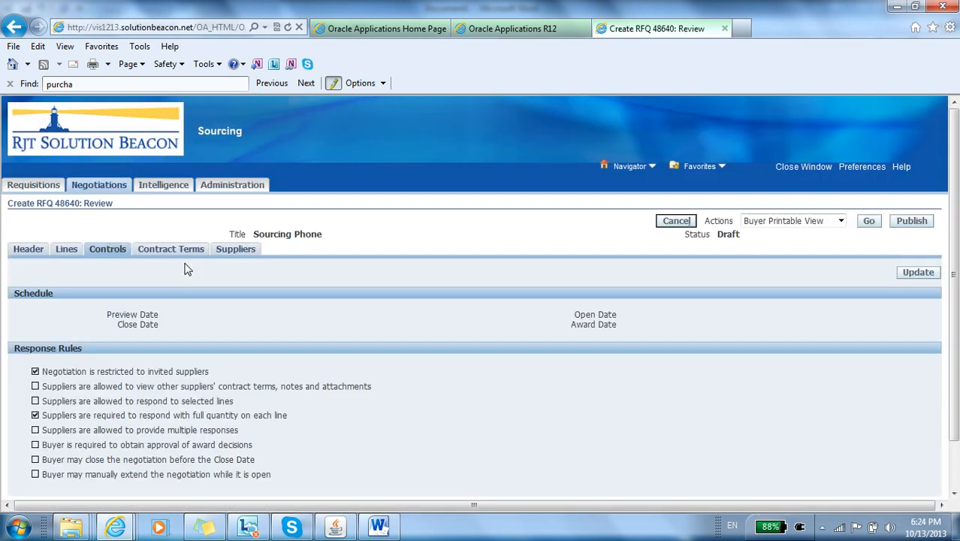
click(912, 276)
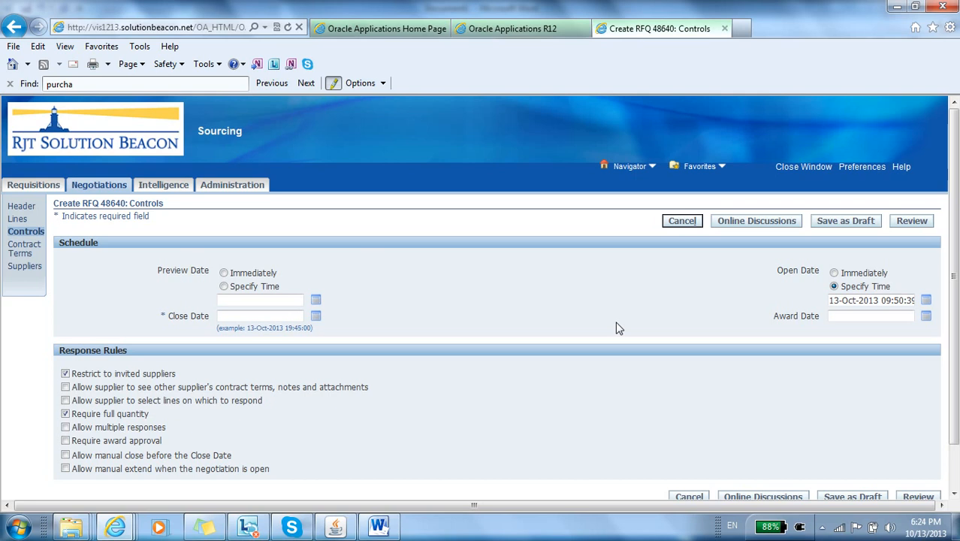
click(224, 273)
click(906, 301)
key(BackSpace)
text(5)
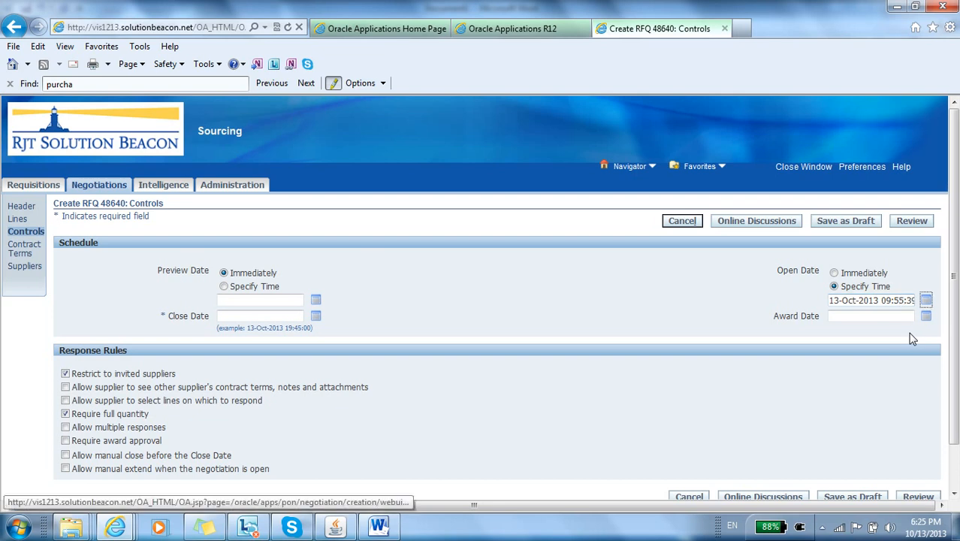
Step: Set the Open Date to Immediately and pick 13-Oct-2013 as the Close Date
click(892, 321)
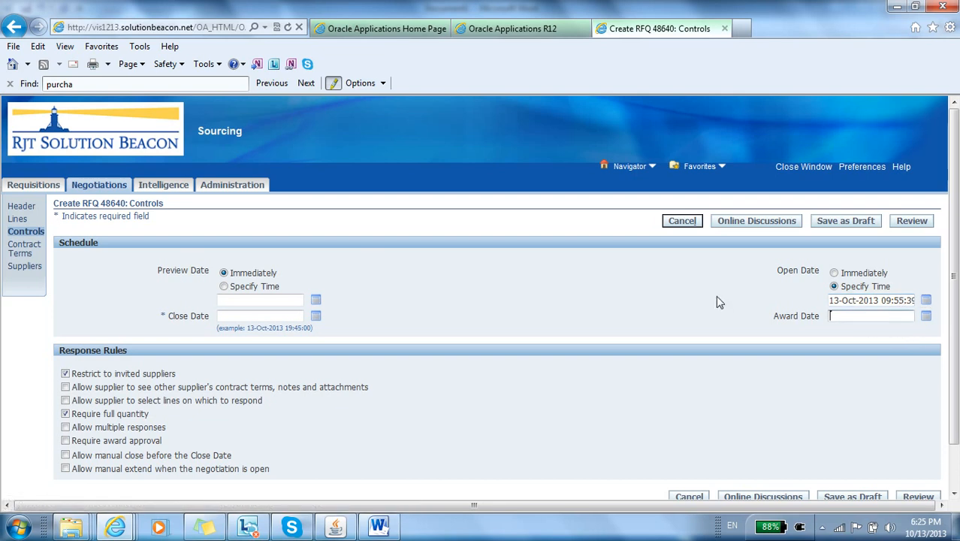
click(839, 275)
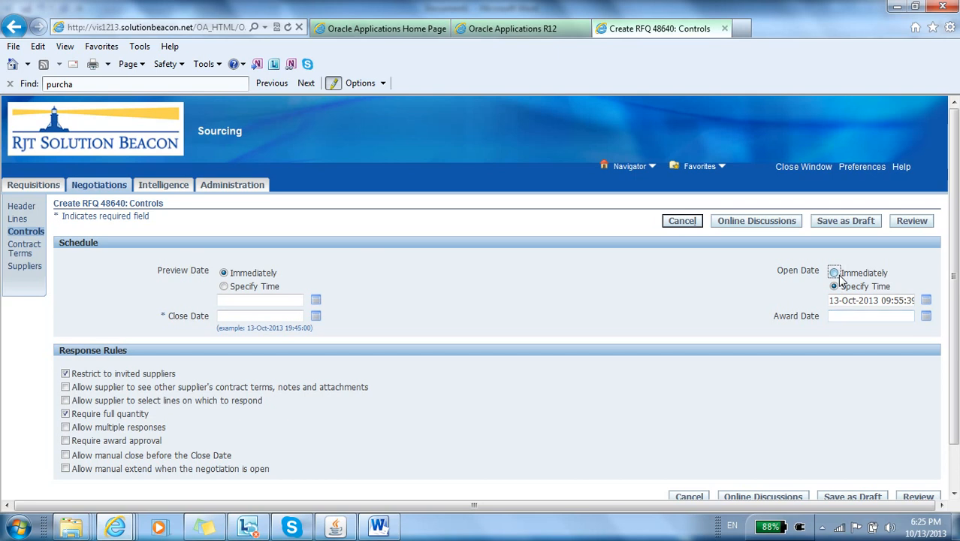
click(263, 314)
click(316, 317)
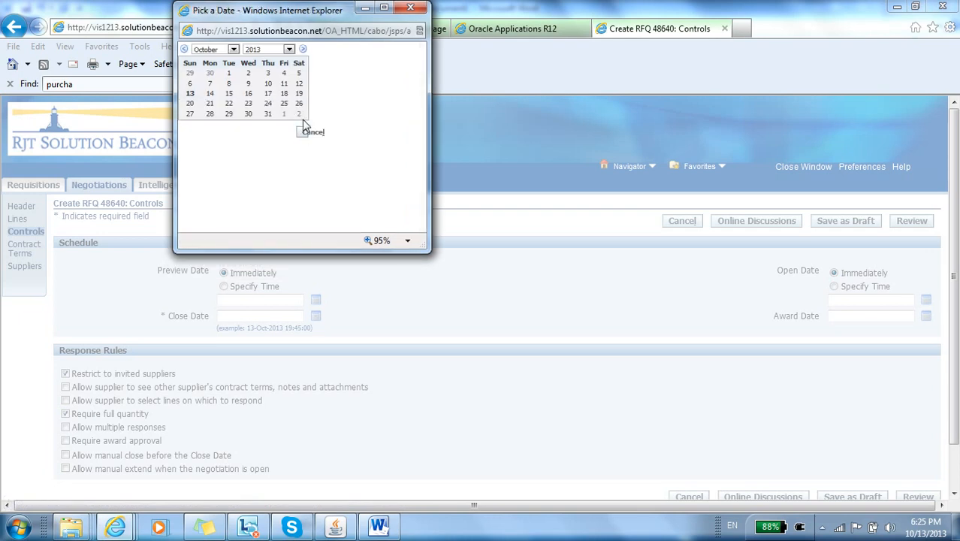
click(190, 93)
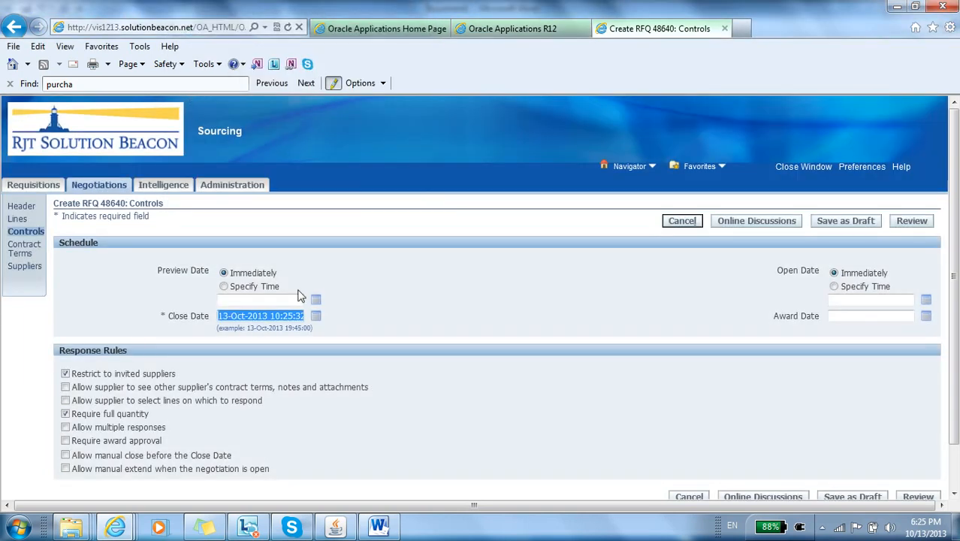
Step: Change the time in the Close Date to 10:30:32
click(284, 316)
click(295, 316)
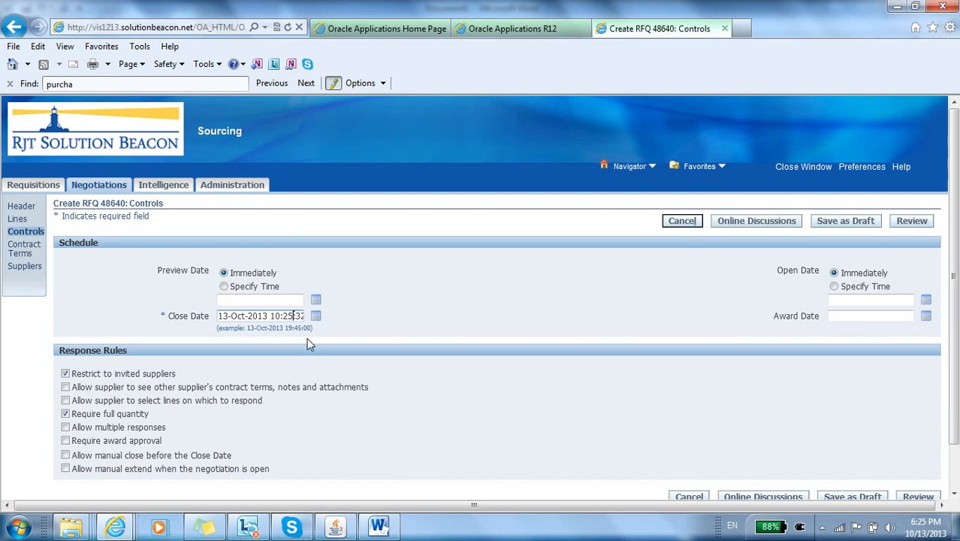
key(BackSpace)
key(BackSpace)
text(30)
key(Tab)
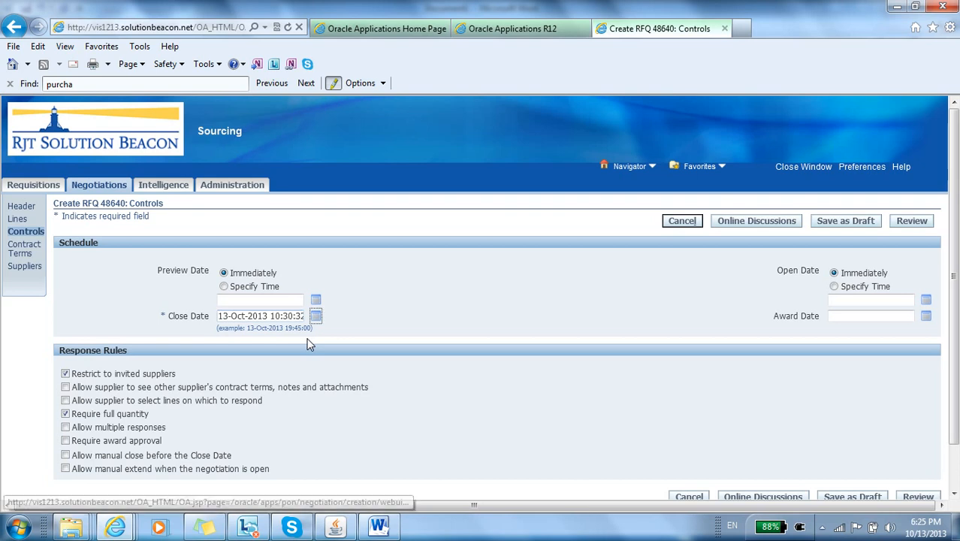
Step: Allow manual close before the Close Date and publish the RFQ from its review
click(67, 456)
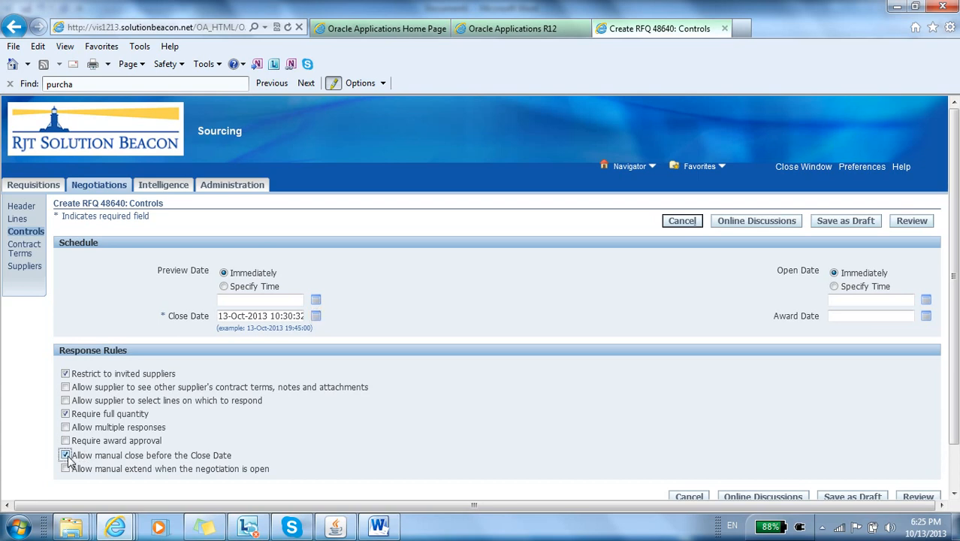
click(905, 224)
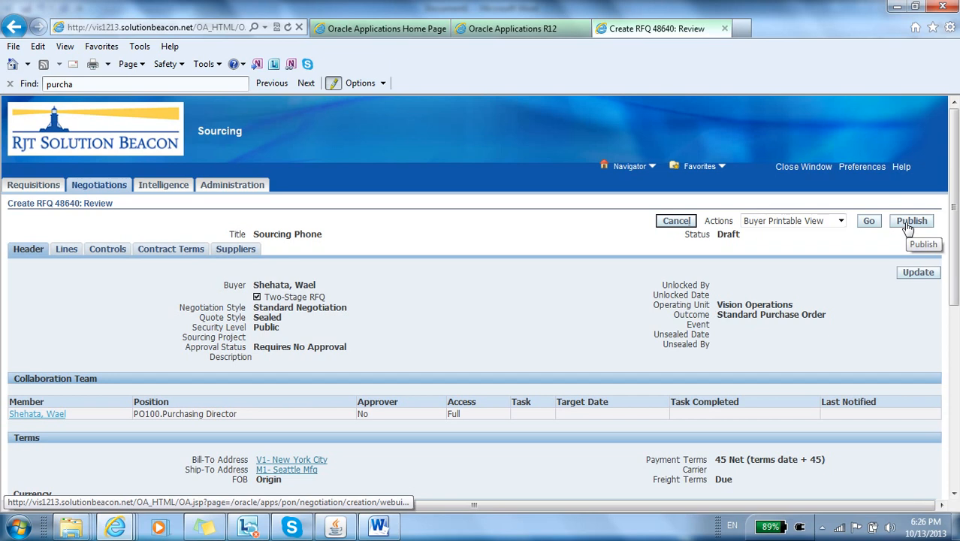
click(907, 225)
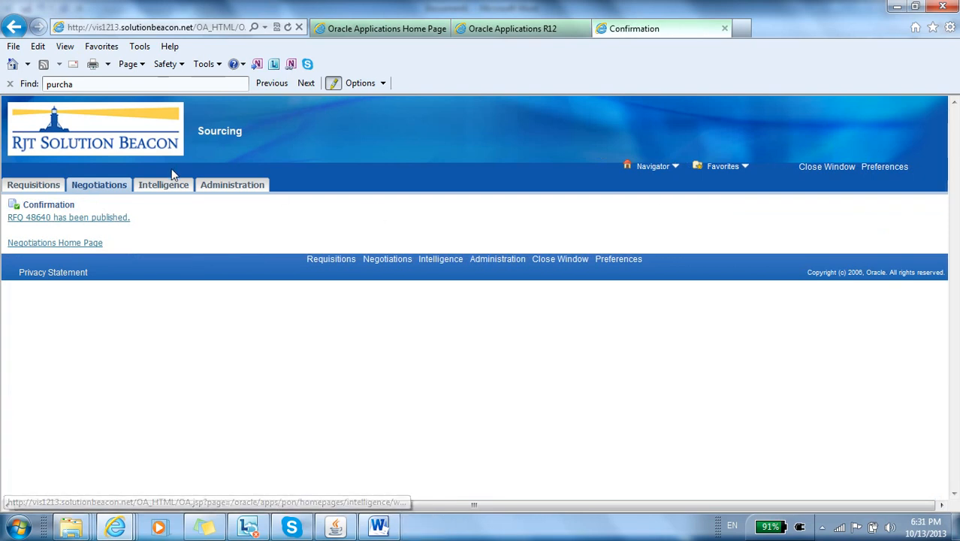
Step: View the published Sourcing Phone RFQ and reopen it from the list of published negotiations
click(78, 220)
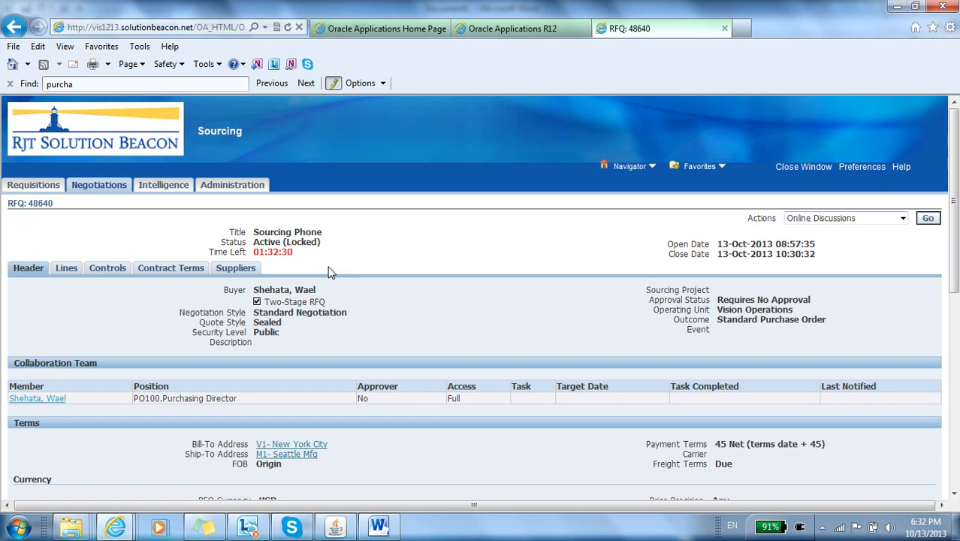
click(107, 187)
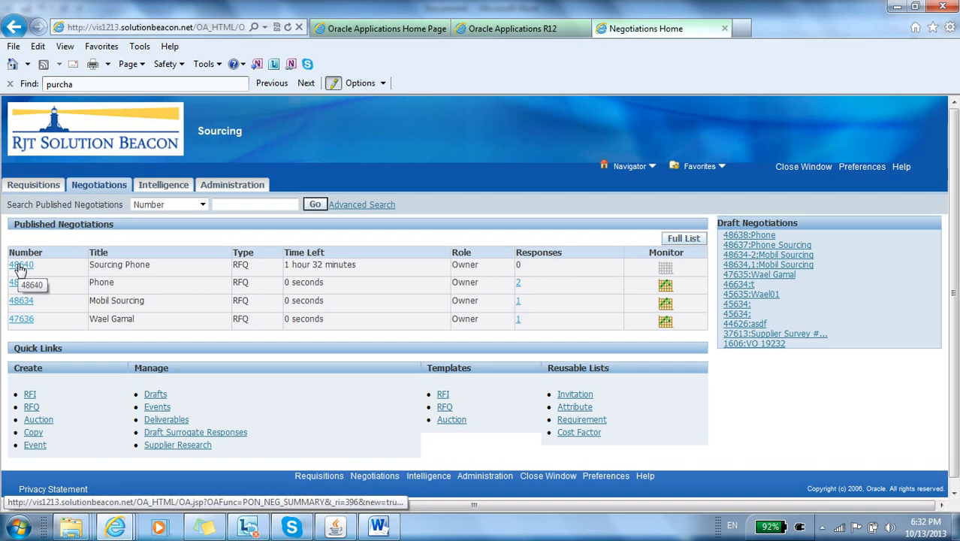
click(20, 265)
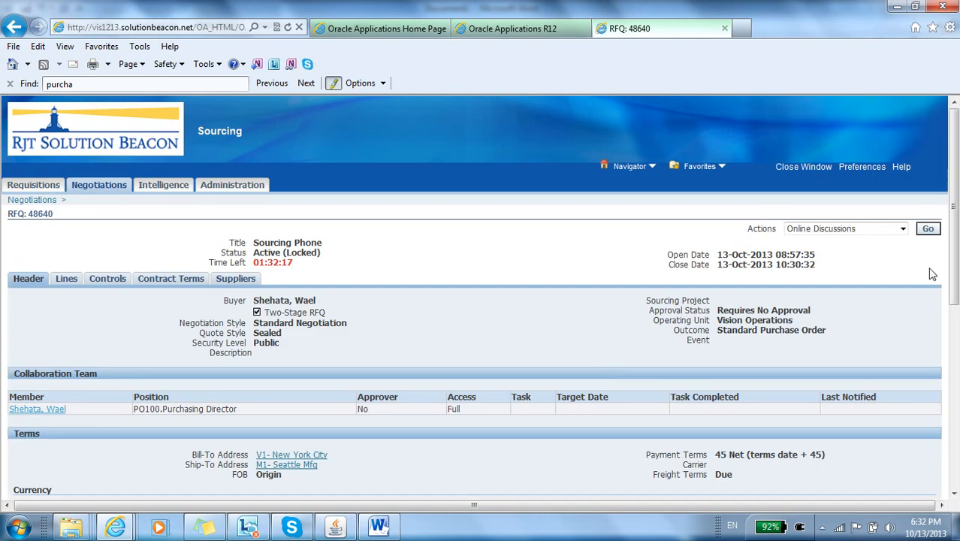
Step: Select the Close RFQ action without running it and highlight the RFQ's Close Date
click(902, 230)
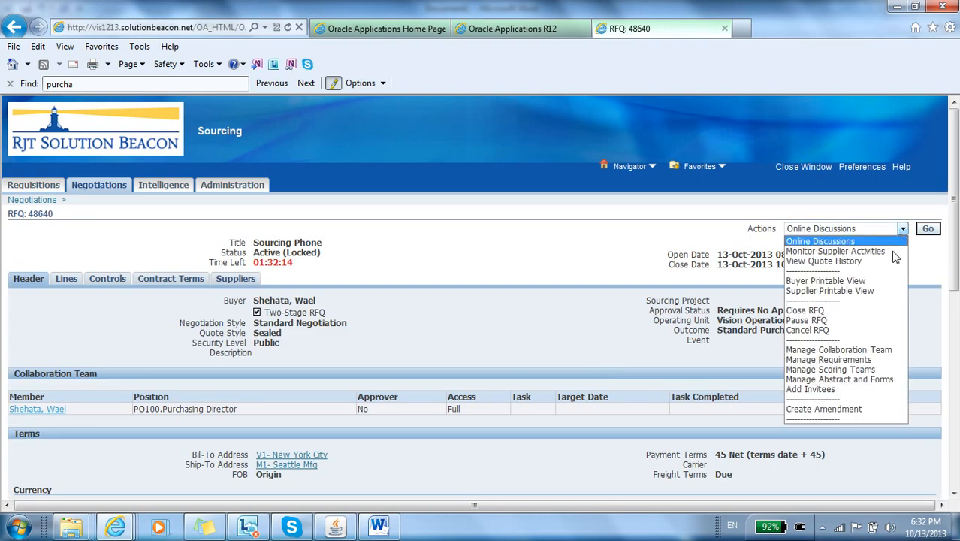
click(873, 313)
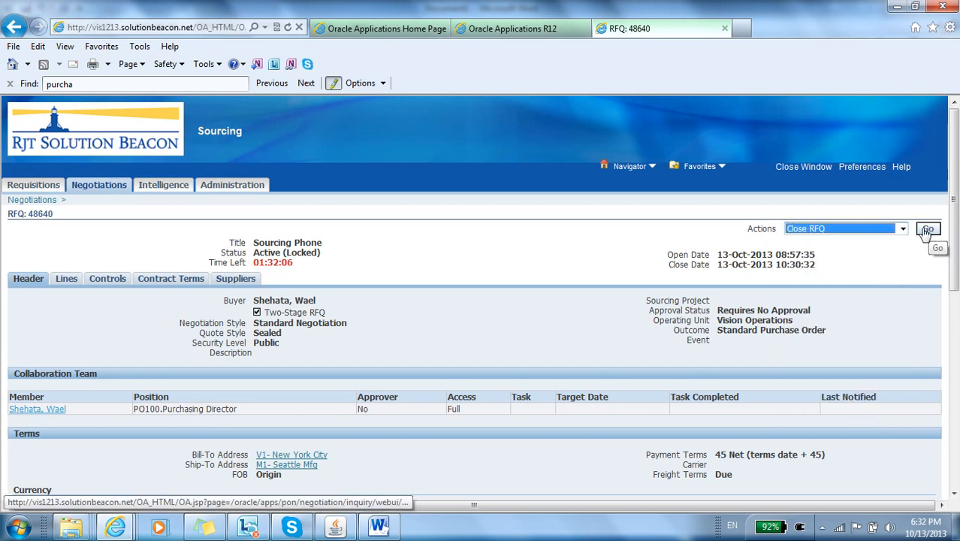
drag(816, 265, 717, 263)
key(ctrl+c)
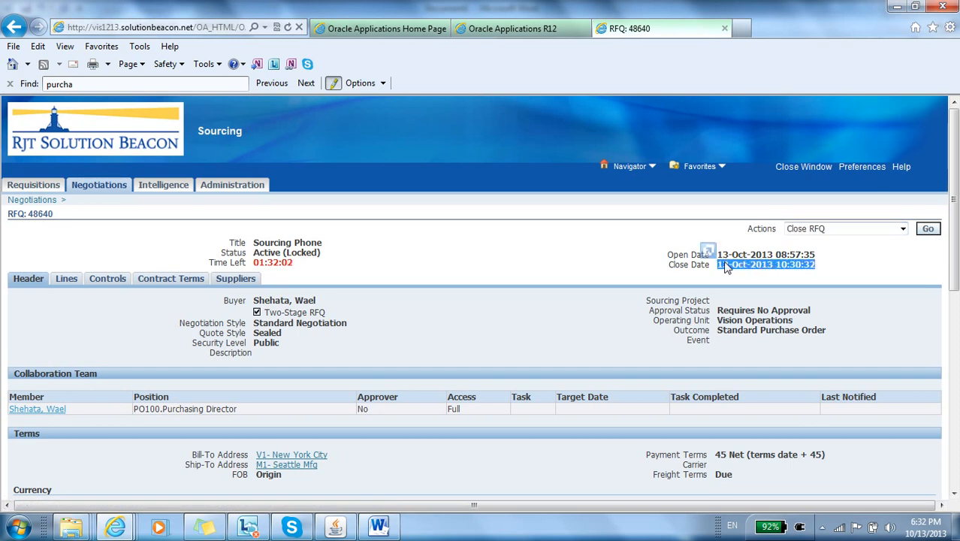
Step: Close the Sourcing Phone RFQ immediately and unlock its Technical stage
click(925, 230)
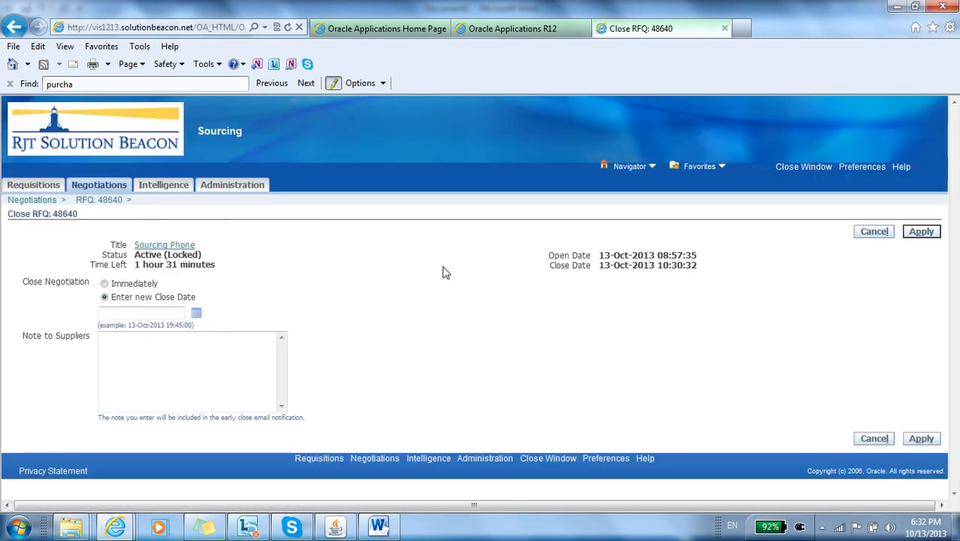
click(105, 283)
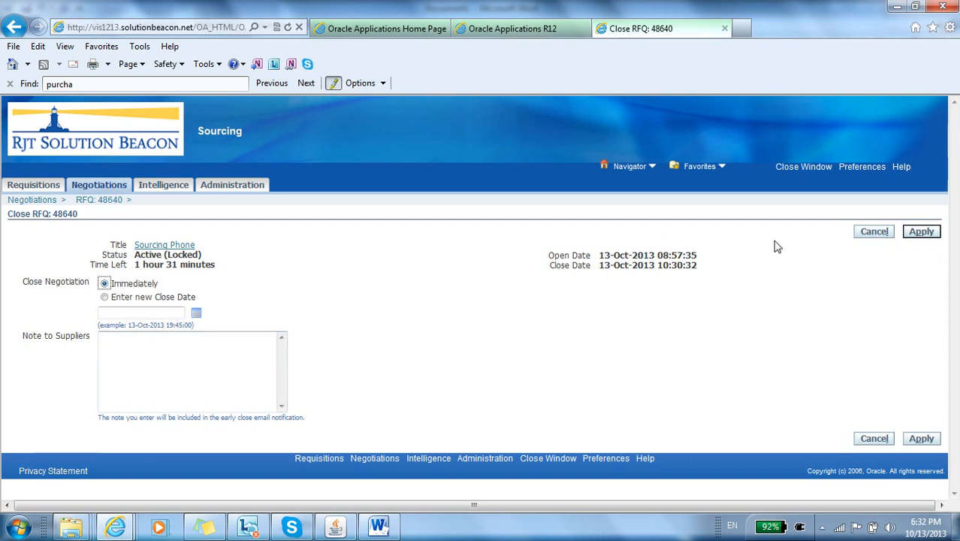
click(919, 232)
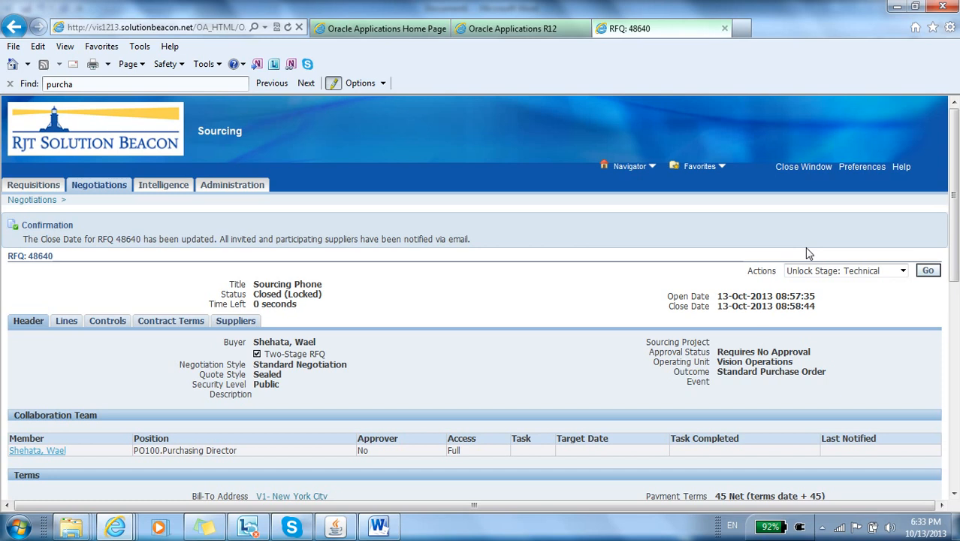
click(925, 271)
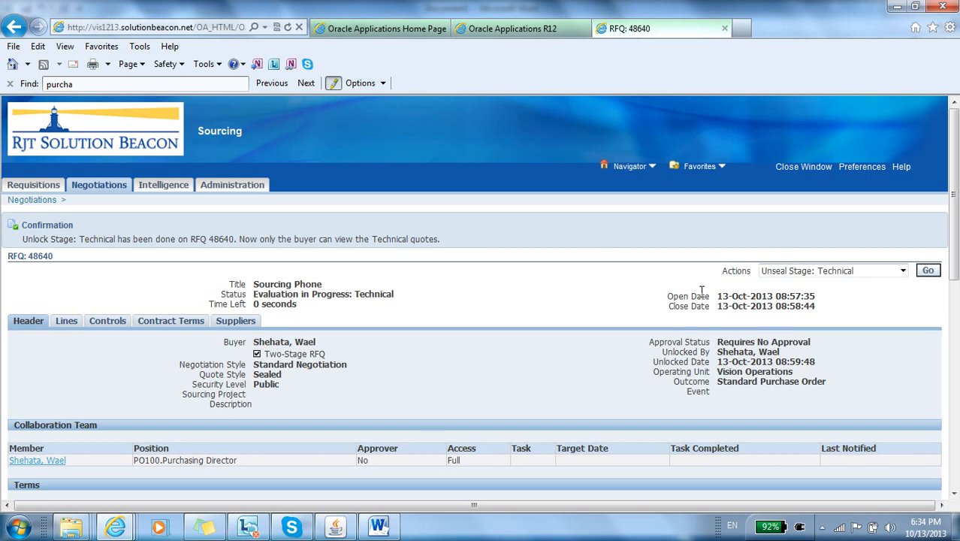
Step: Run the Create Surrogate Quote-Technical action on the RFQ
click(900, 271)
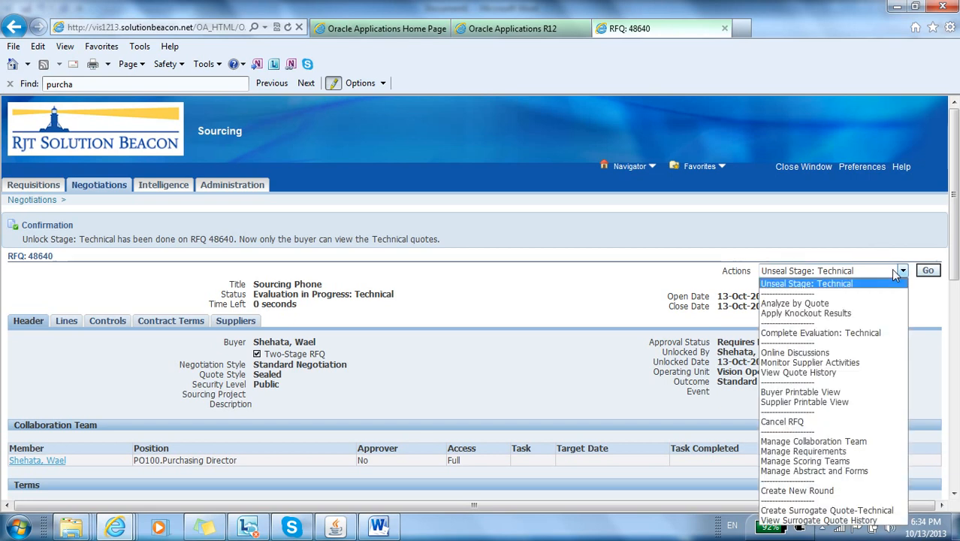
key(c)
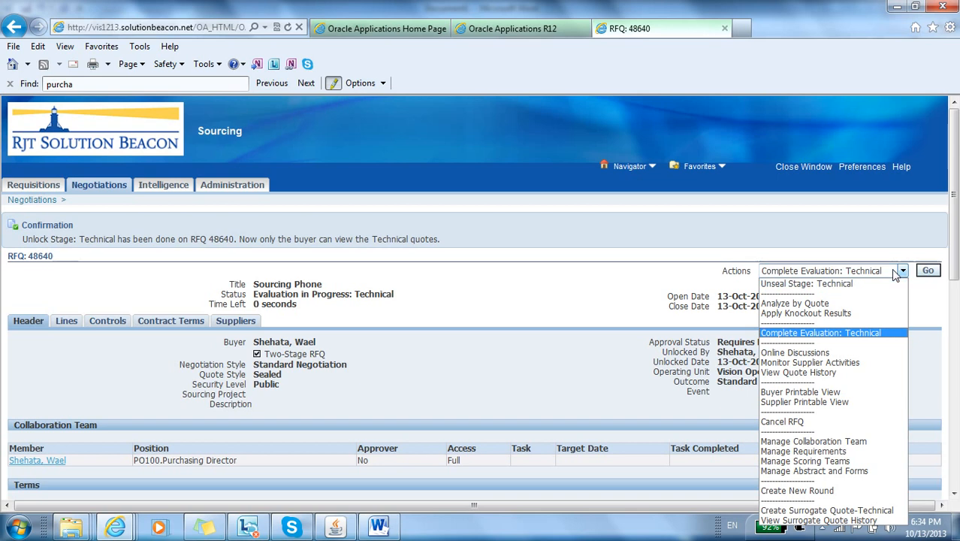
key(c)
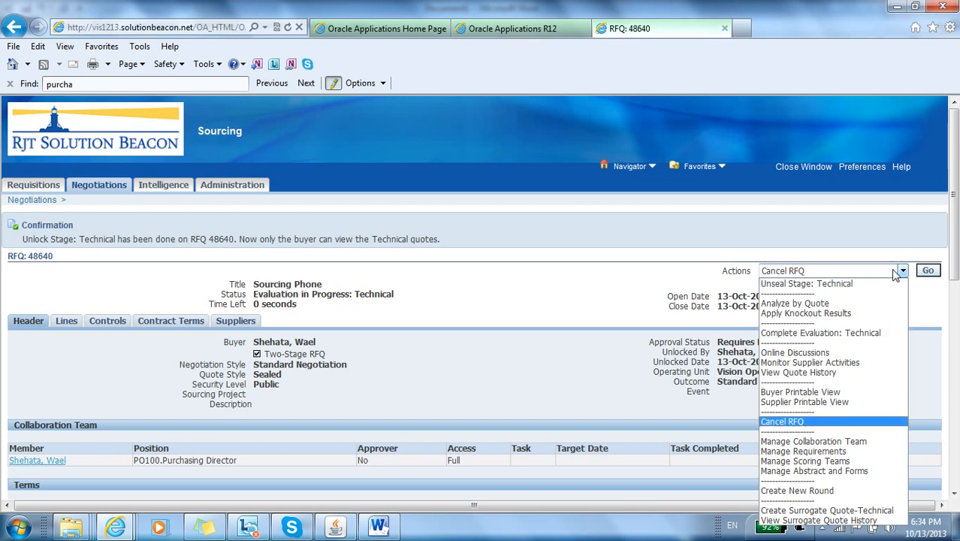
key(c)
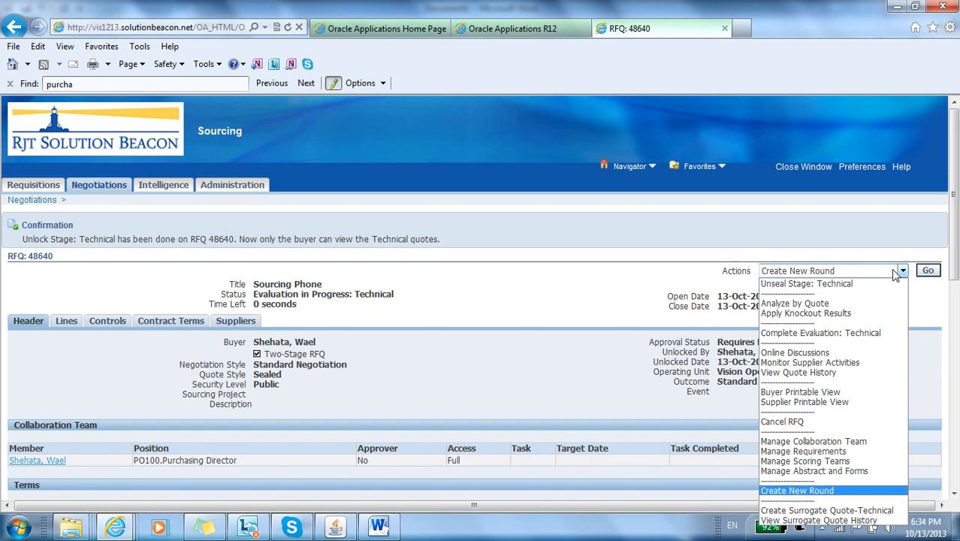
click(883, 510)
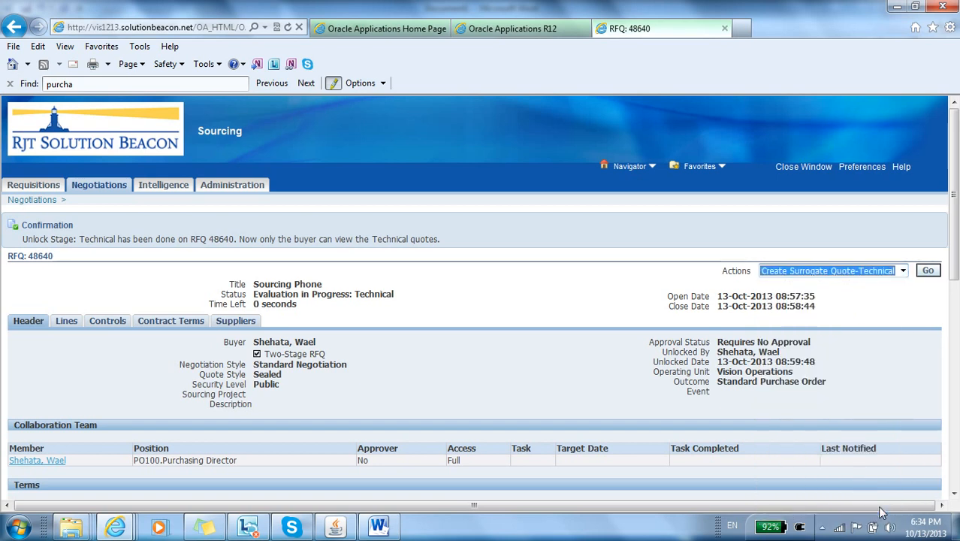
click(929, 271)
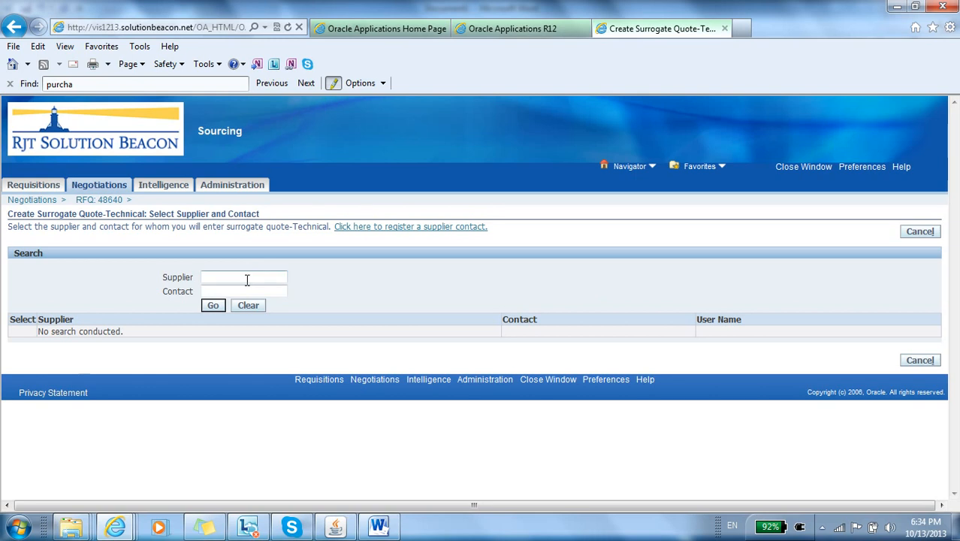
Step: Find the supplier Nokia, create a surrogate technical quote for its contact and accept the terms and conditions
text(Nokia)
click(214, 309)
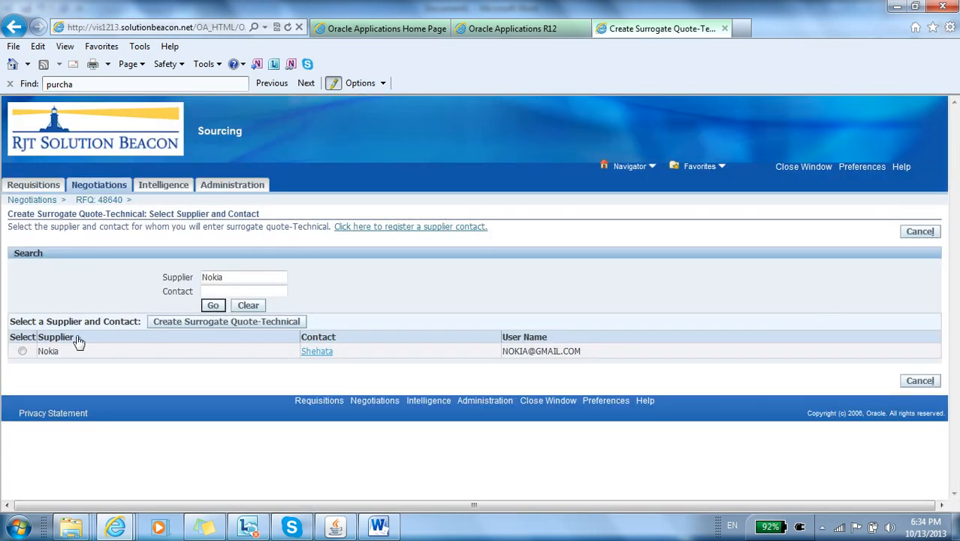
click(22, 351)
click(258, 324)
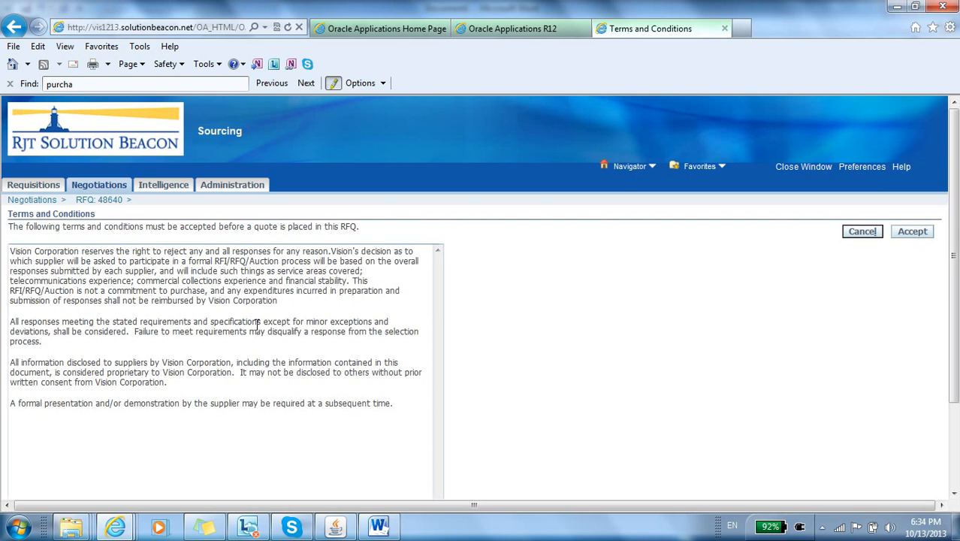
click(912, 232)
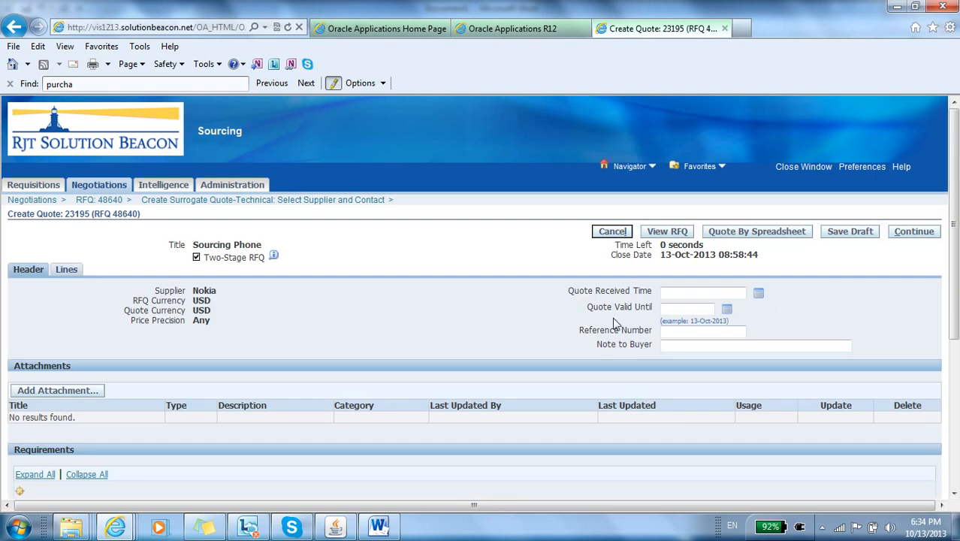
Step: Set the quote's Quote Received Time to 13-Oct-2013 10:30:31
click(670, 294)
key(ctrl+v)
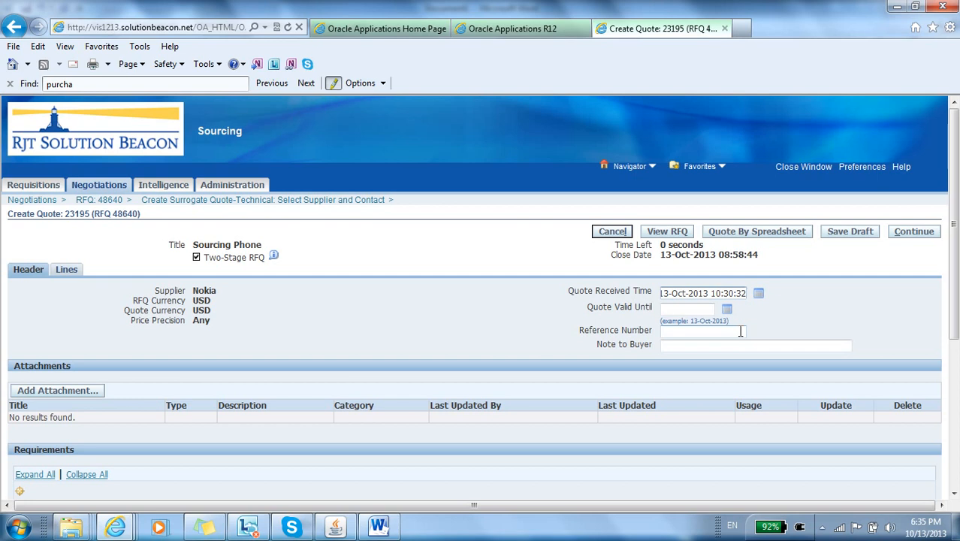
key(BackSpace)
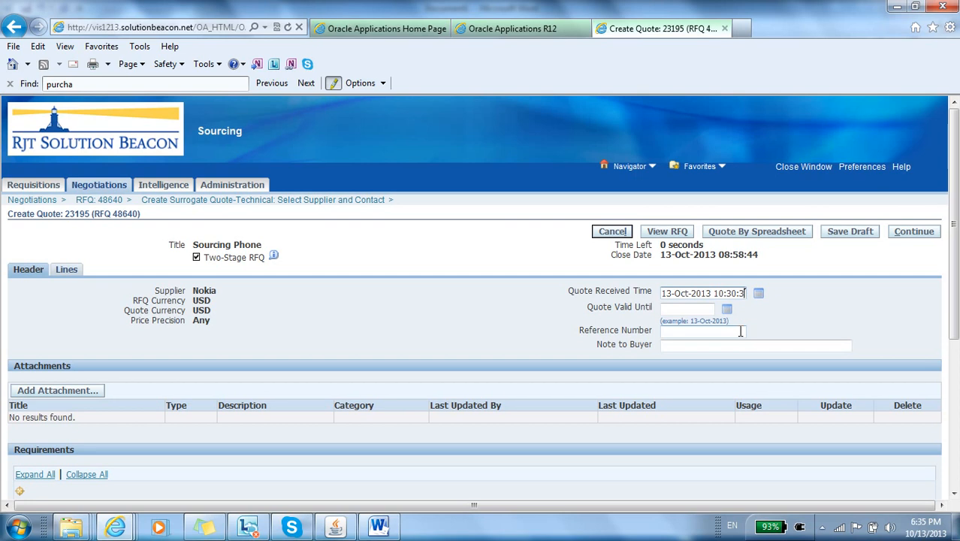
text(1)
key(Tab)
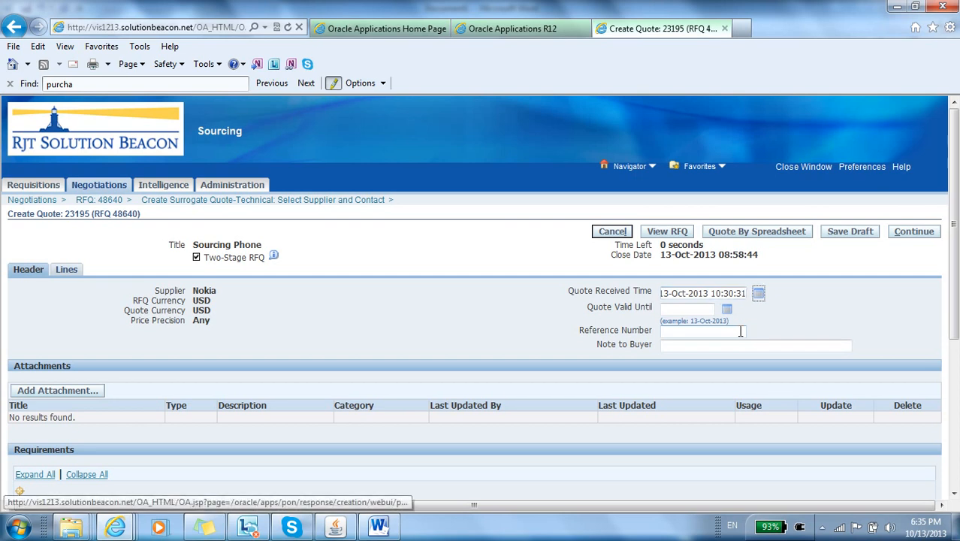
click(338, 312)
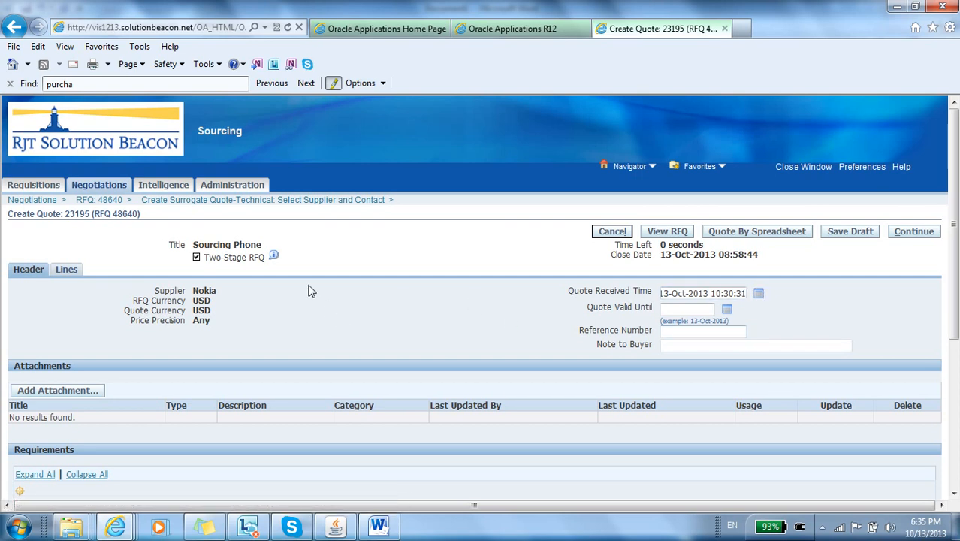
Step: Enter a quote value of 10 for both the Phone Memory and Batary Durability (hr) requirements
scroll(311, 292, down, 5)
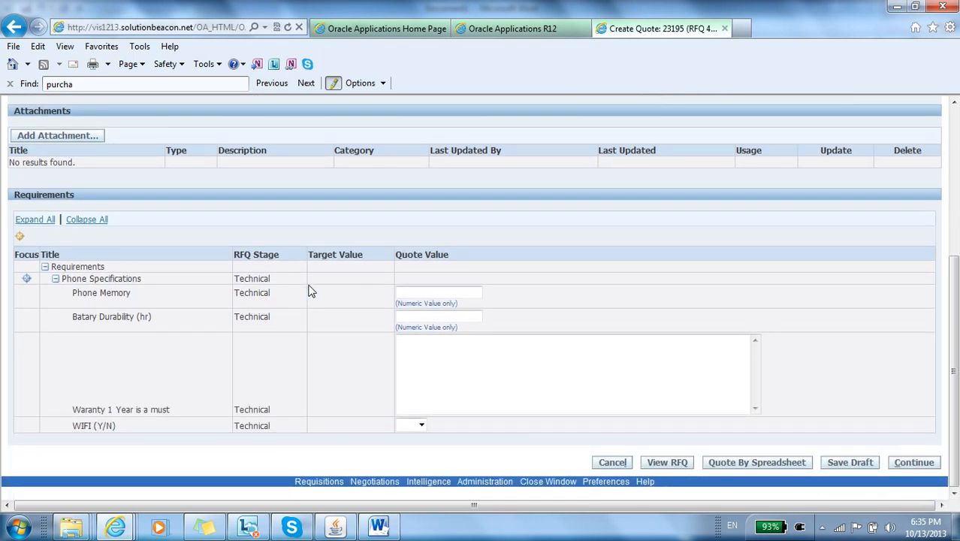
click(404, 360)
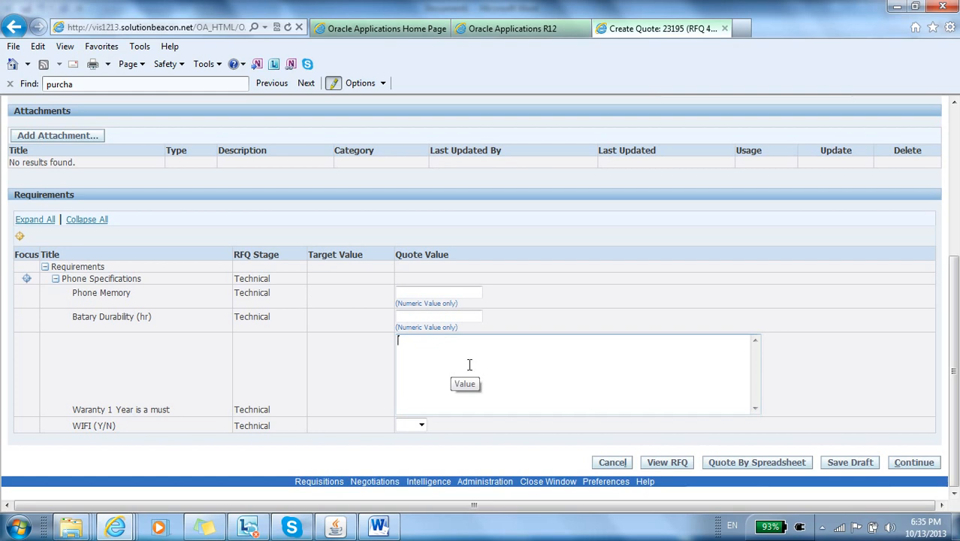
click(437, 420)
scroll(437, 421, up, 1)
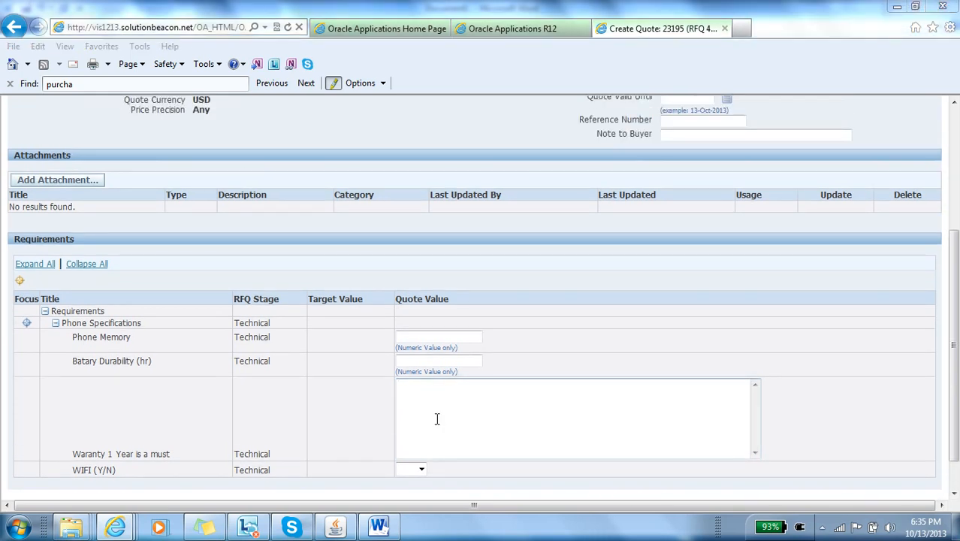
scroll(437, 421, up, 3)
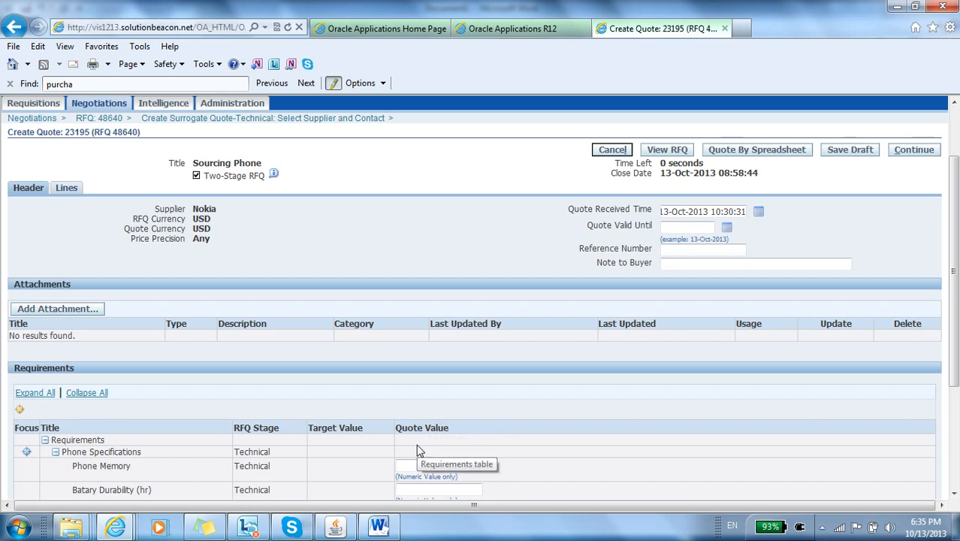
scroll(419, 451, down, 4)
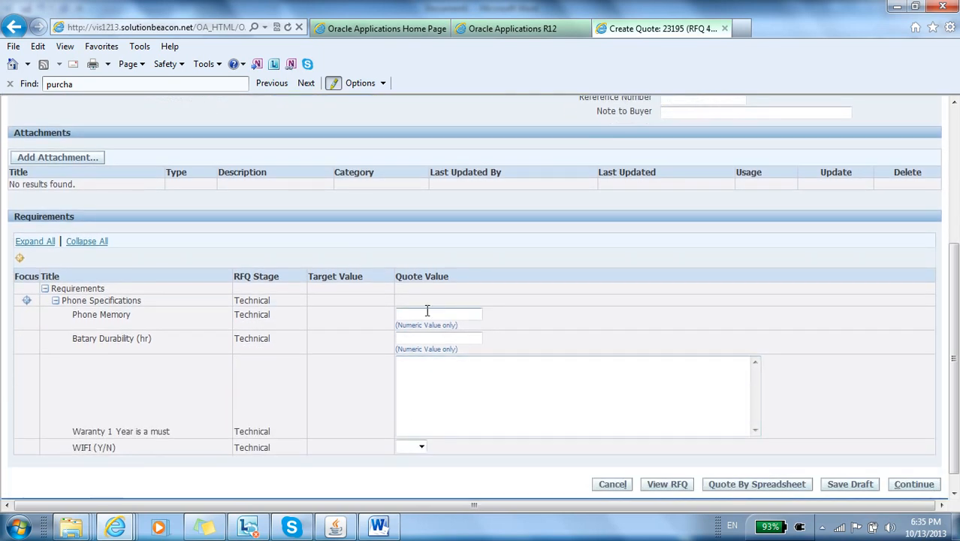
click(419, 313)
text(10)
click(431, 338)
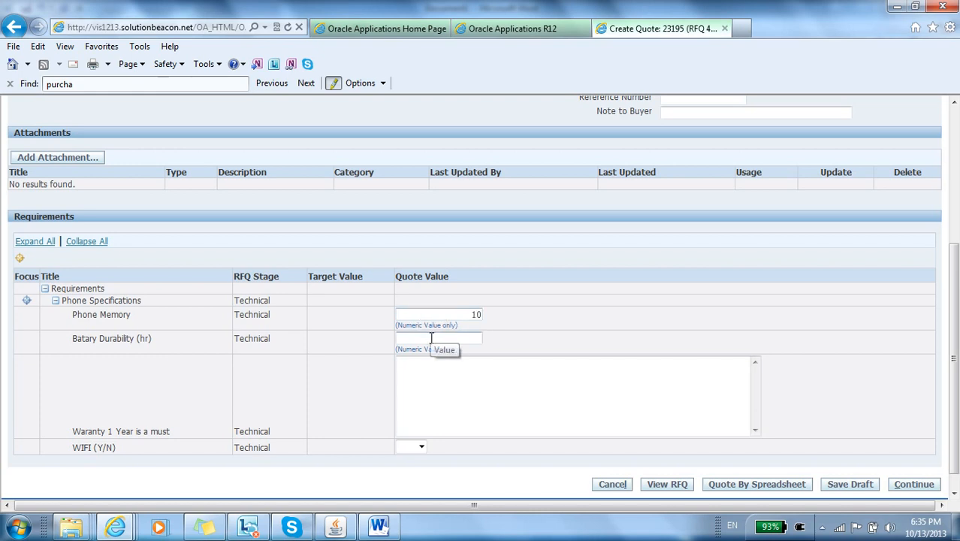
text(10)
Step: Answer the WIFI (Y/N) requirement with Yes and place the cursor in the warranty requirement's quote value
click(433, 383)
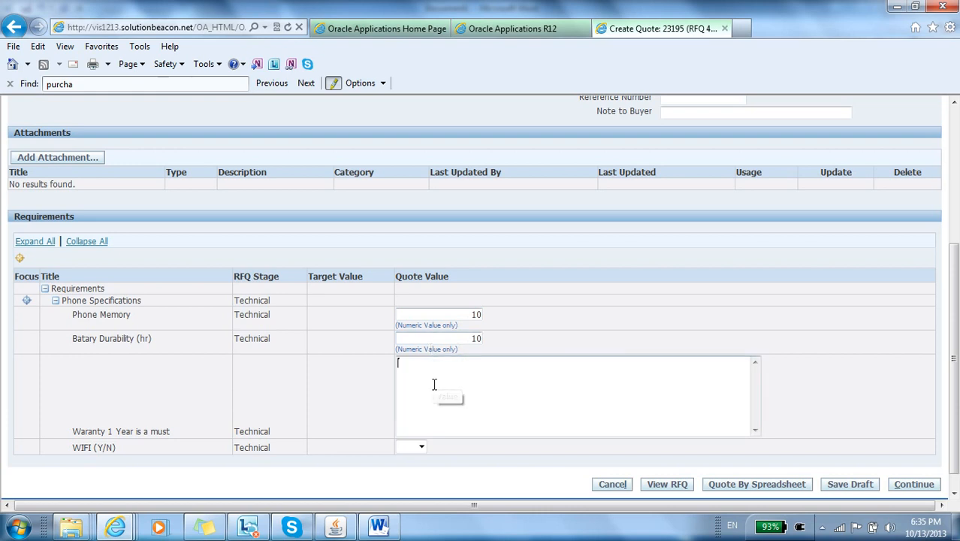
click(421, 446)
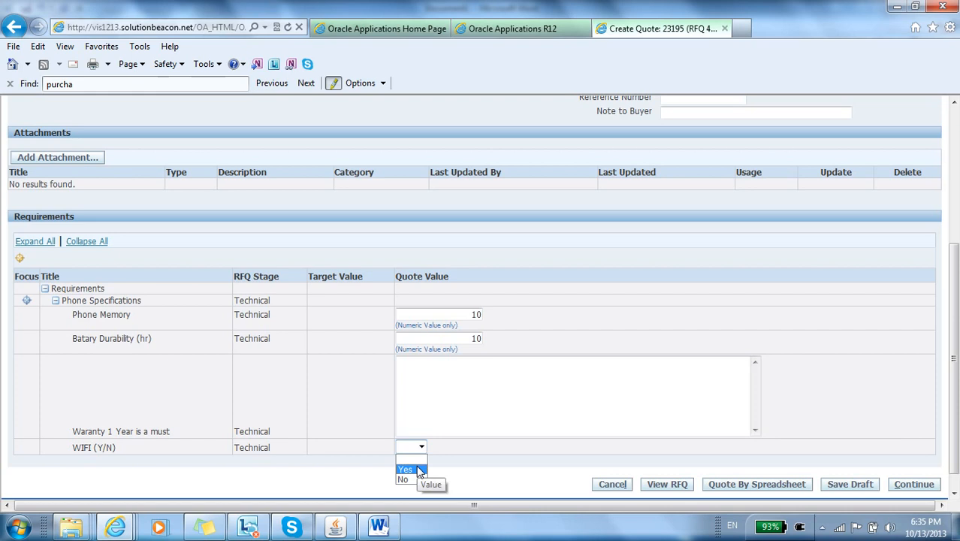
click(418, 470)
click(440, 394)
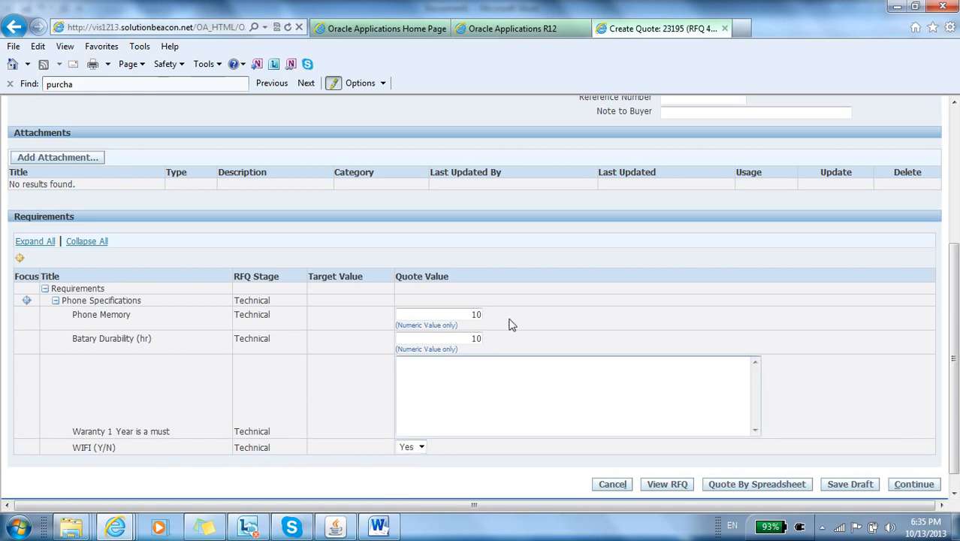
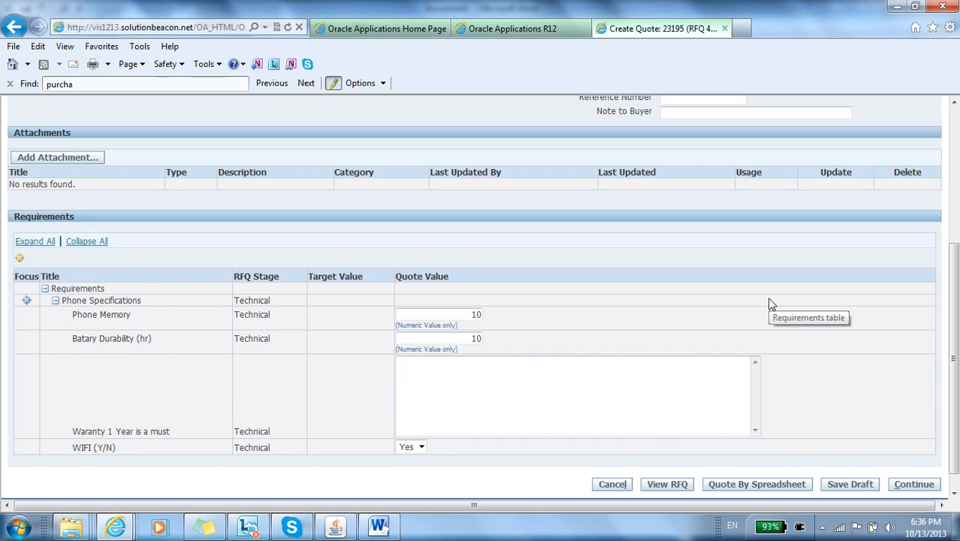
Step: Enter a quote value of 1 for the requirement Waranty 1 Year is a must
scroll(769, 304, down, 1)
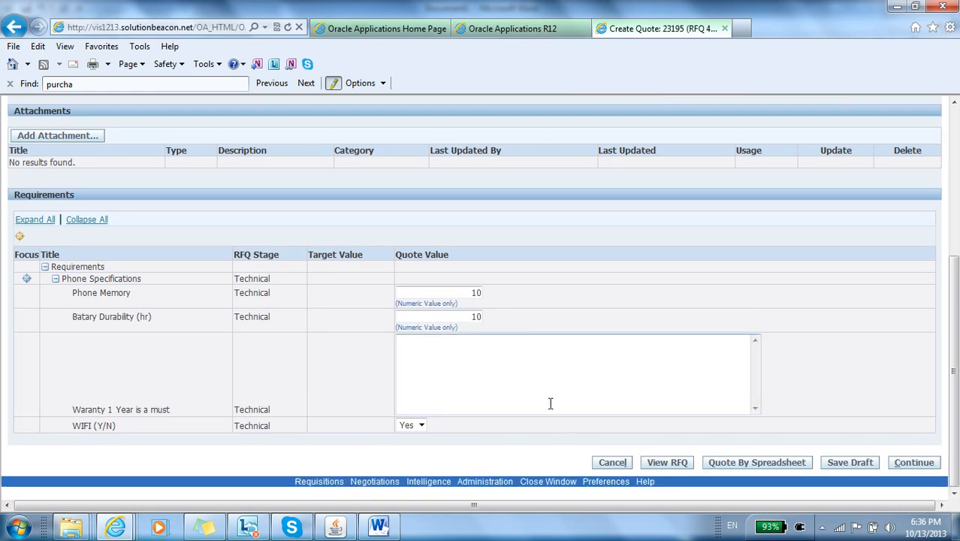
text(1)
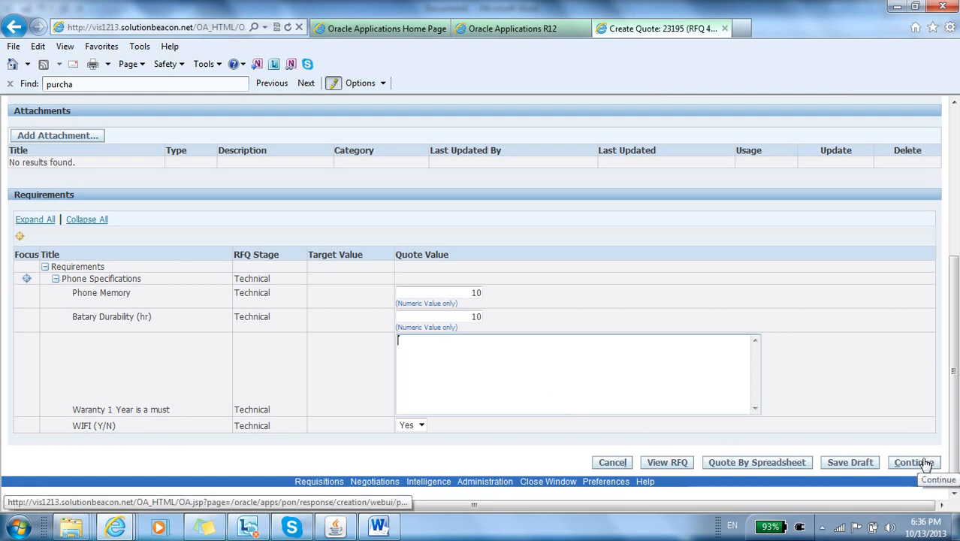
click(707, 382)
text(1)
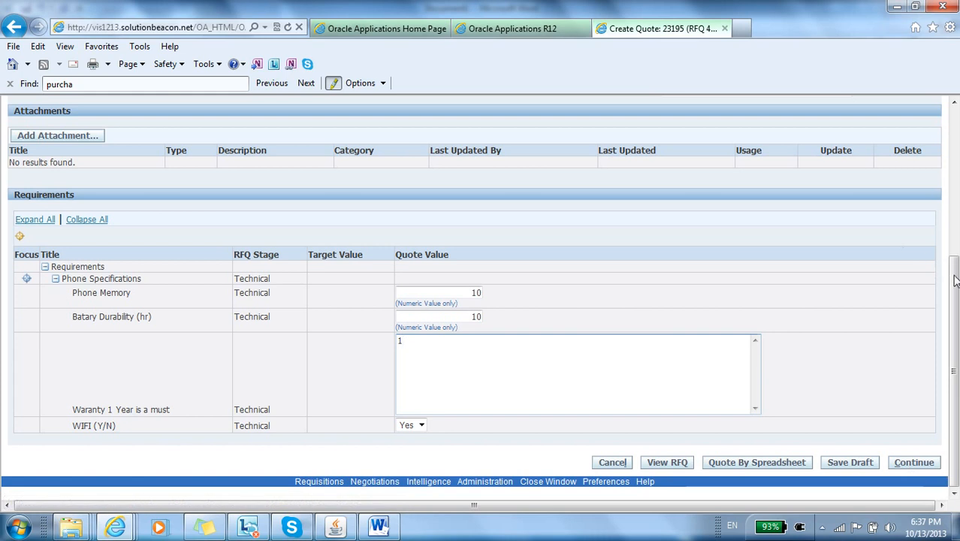
Step: Open the quote's lines showing the mobile phone item and try to continue to the review
scroll(937, 209, up, 3)
scroll(935, 195, up, 2)
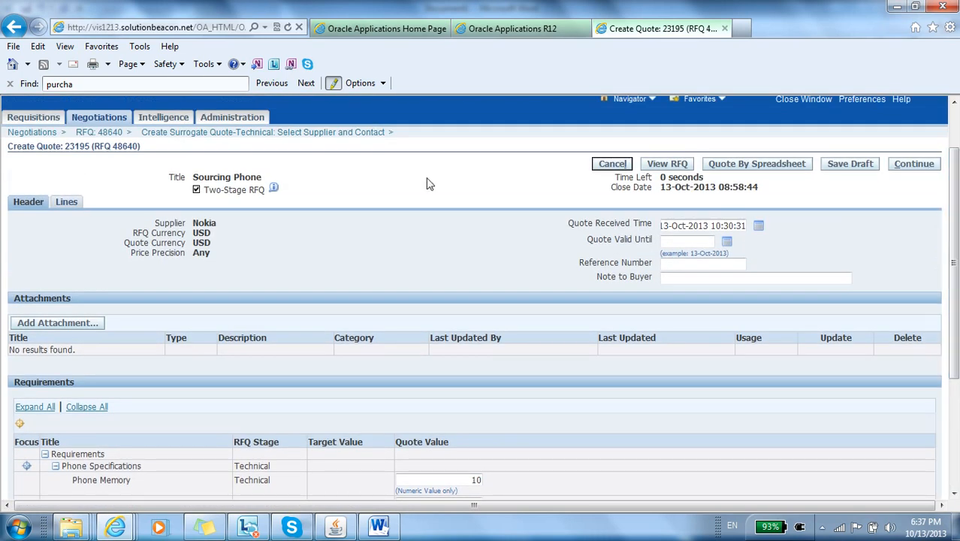
click(66, 205)
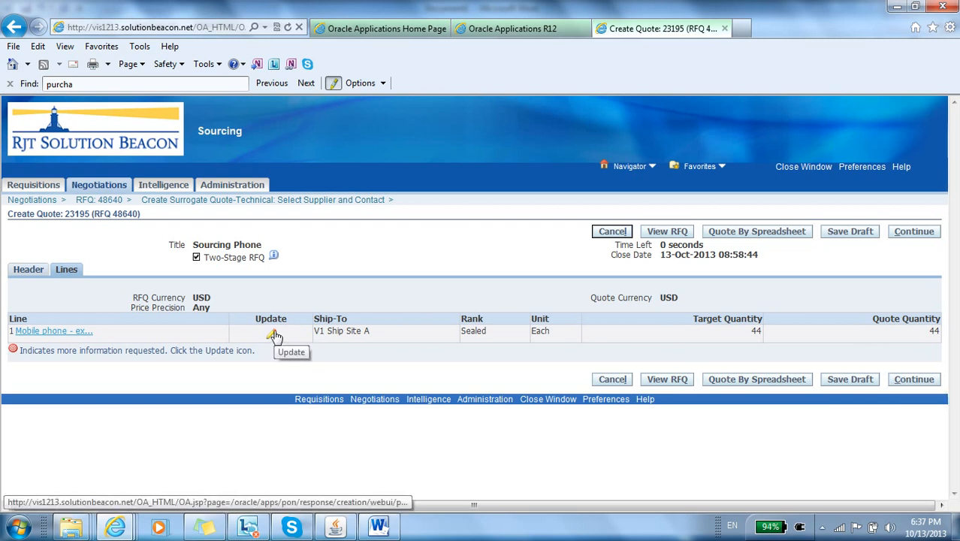
click(903, 381)
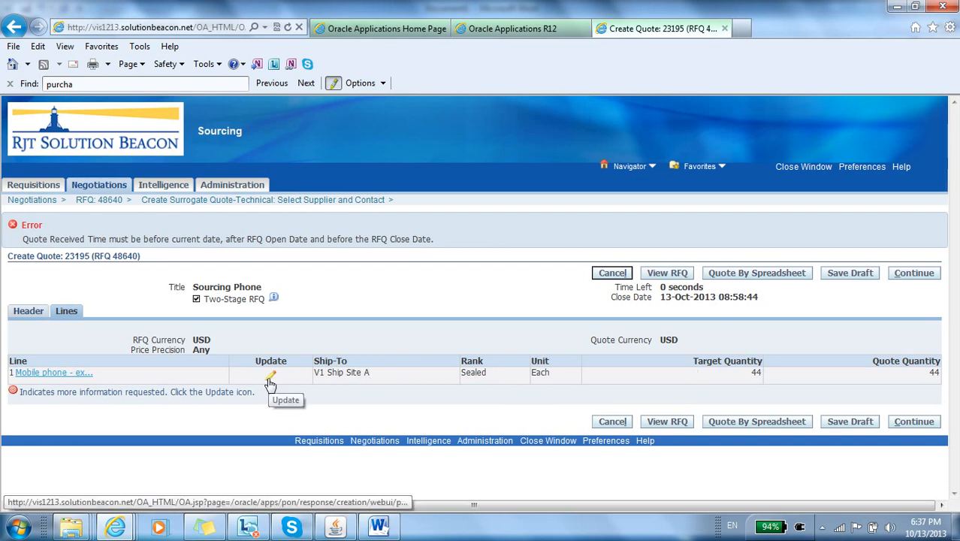
Step: Change the Quote Received Time in the quote header to 13-Oct-2013 10:29:31 and try to continue
click(29, 311)
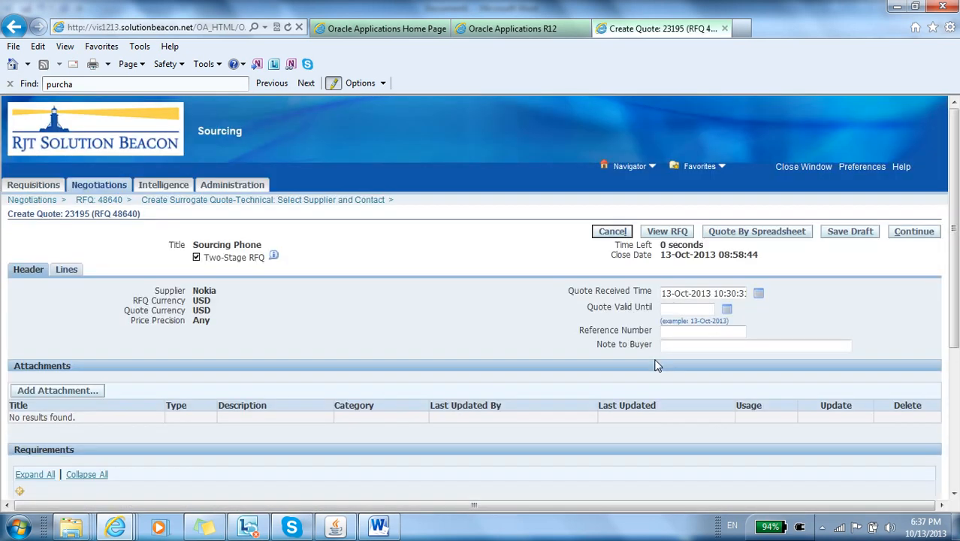
click(740, 292)
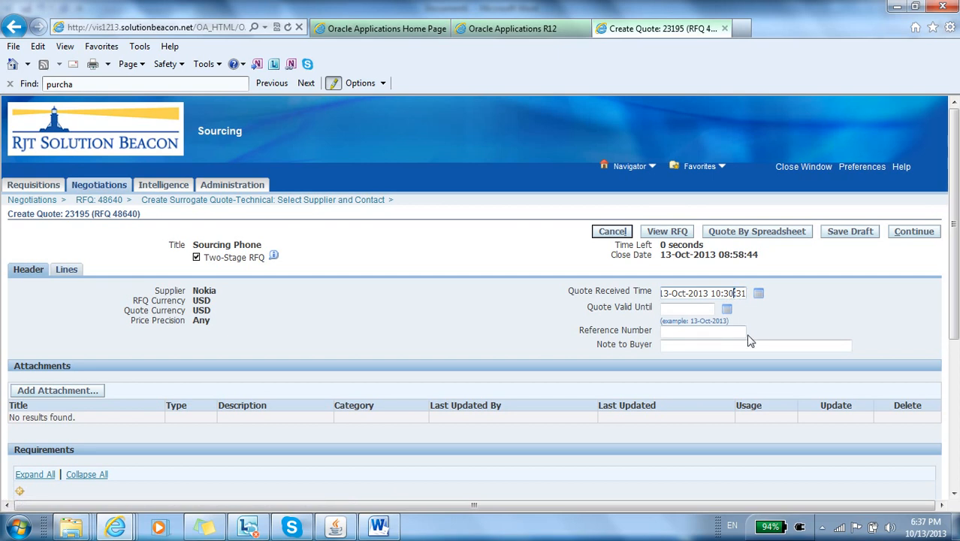
key(BackSpace)
key(BackSpace)
key(BackSpace)
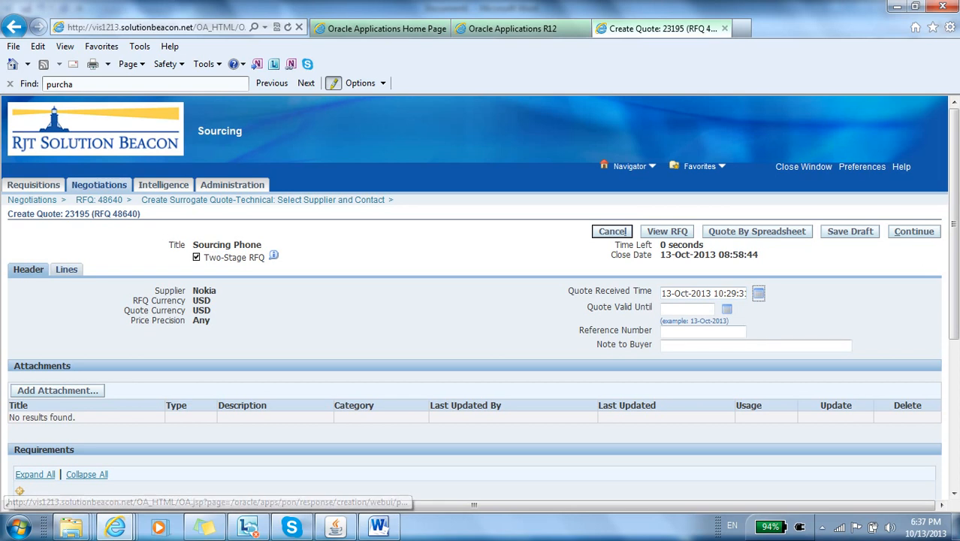
click(929, 234)
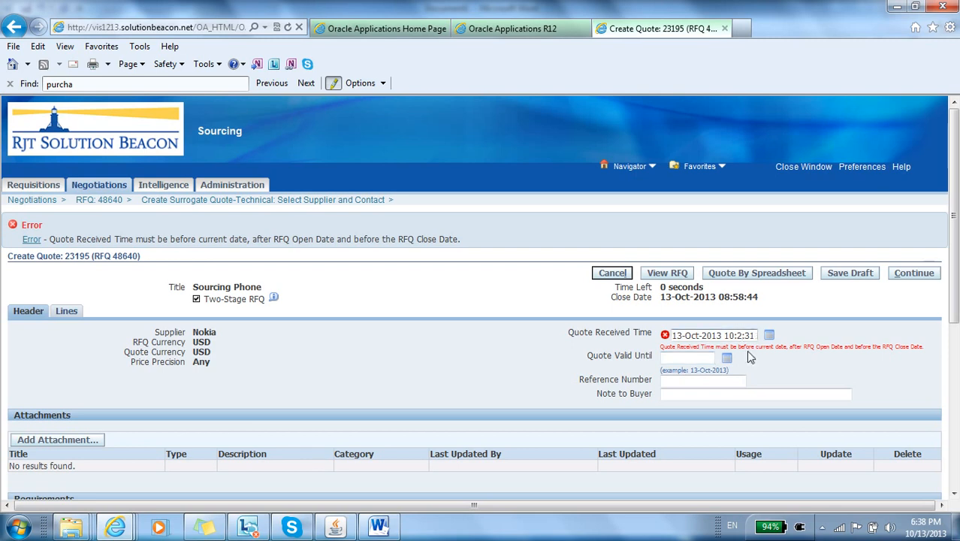
Step: Try to continue the Nokia draft quote to the review, and close the Sourcing window to return to the Oracle Applications Home Page
click(895, 276)
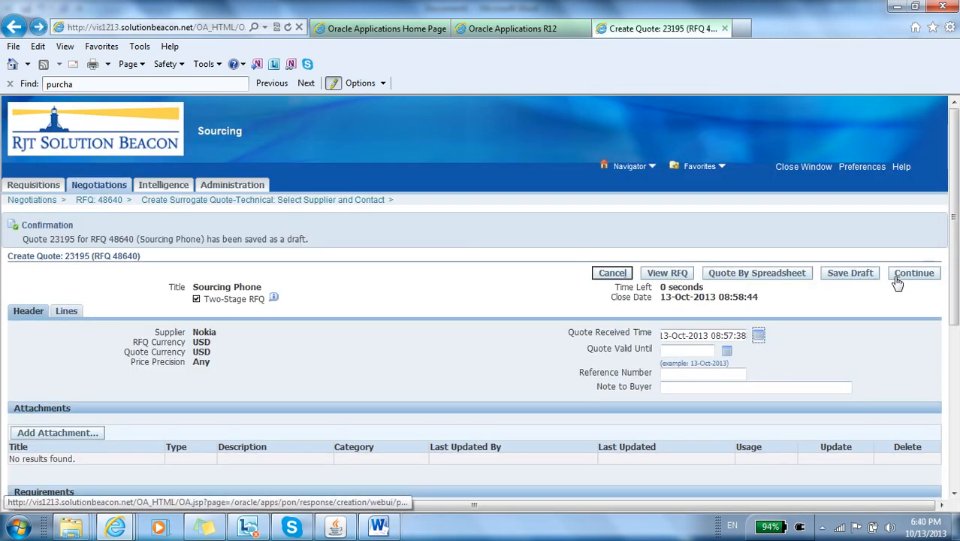
click(898, 279)
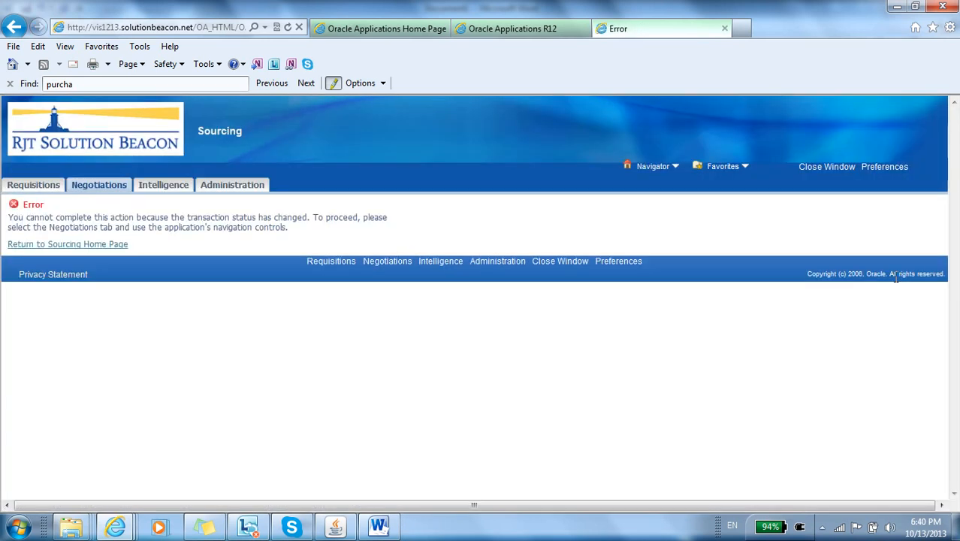
click(97, 245)
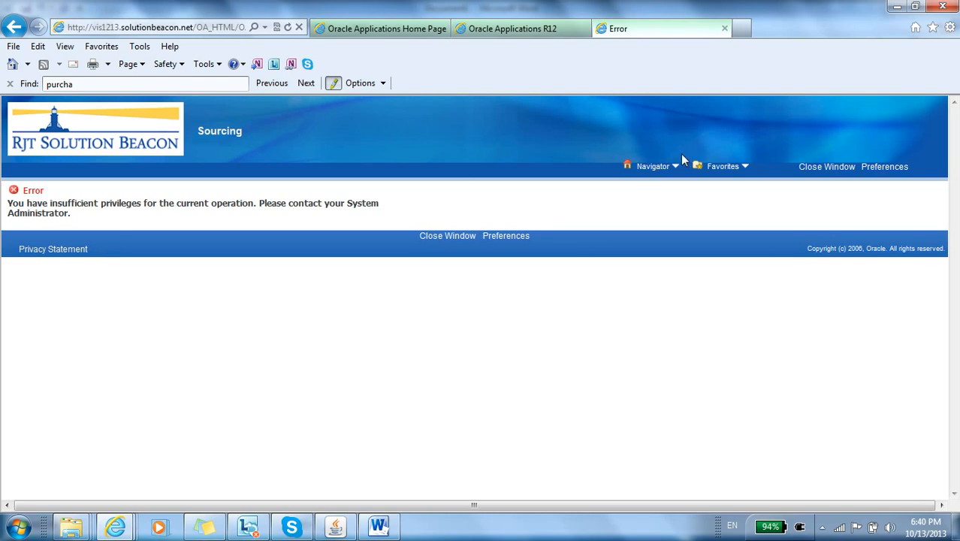
click(821, 166)
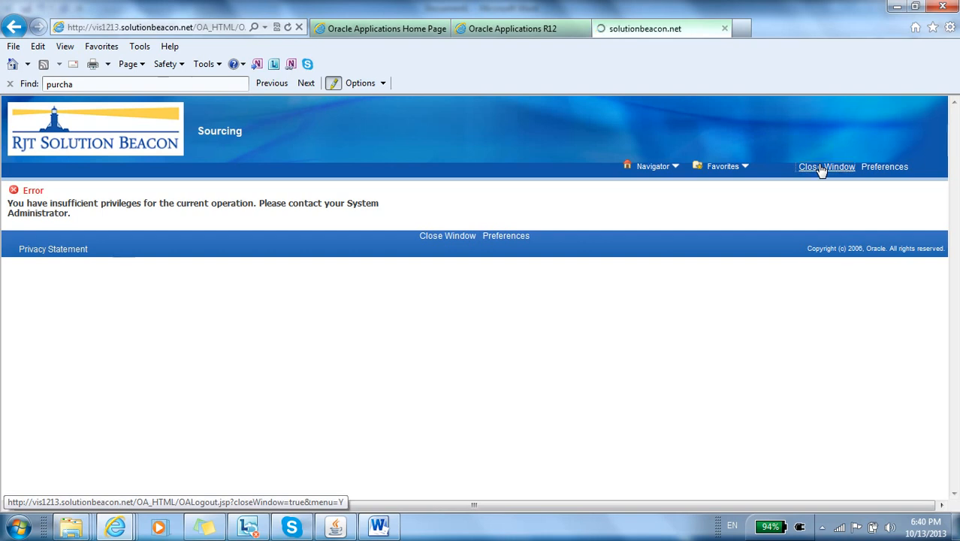
click(430, 30)
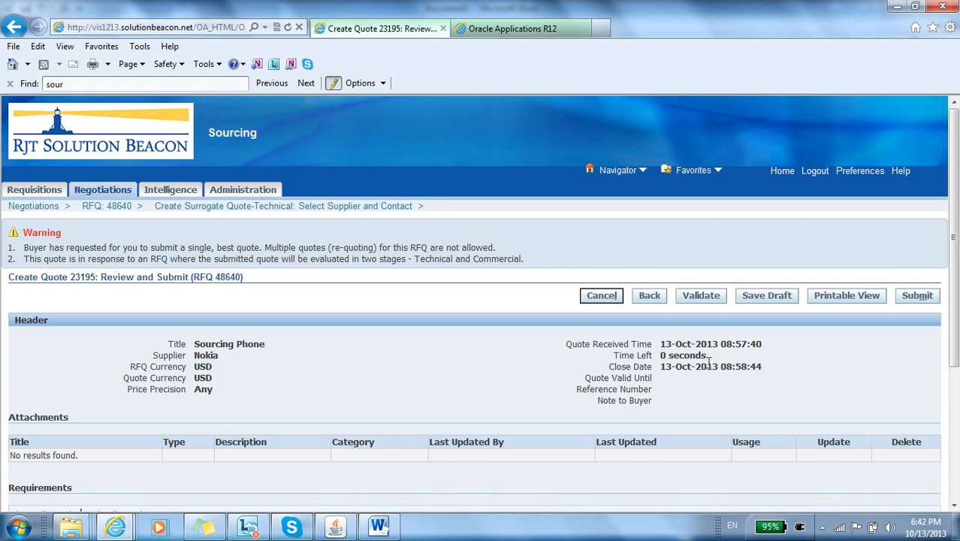
Step: Select the Quote Received Time value on the review page and submit the Nokia surrogate quote
triple_click(740, 343)
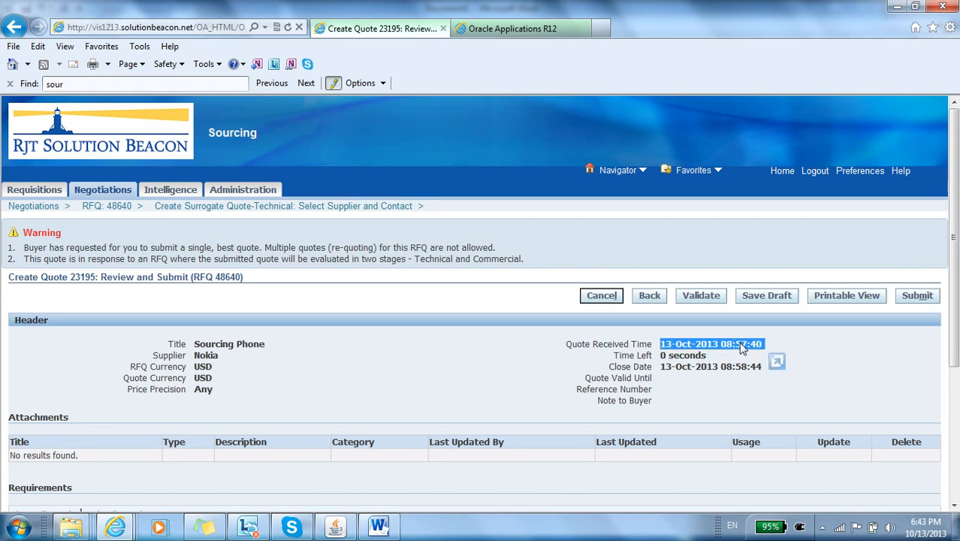
click(915, 301)
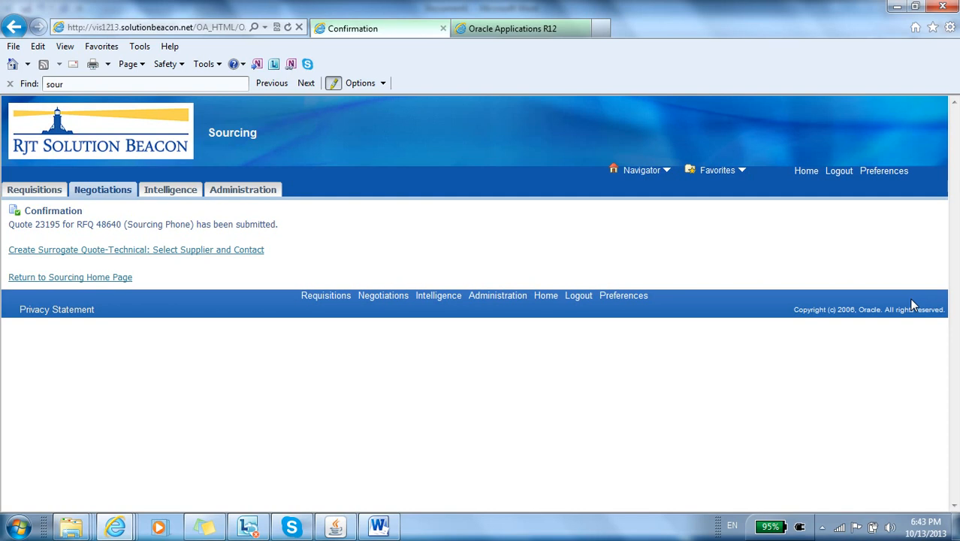
Step: Find the supplier Samsung with Sam%, create a surrogate technical quote for its contact and accept the terms and conditions
click(214, 255)
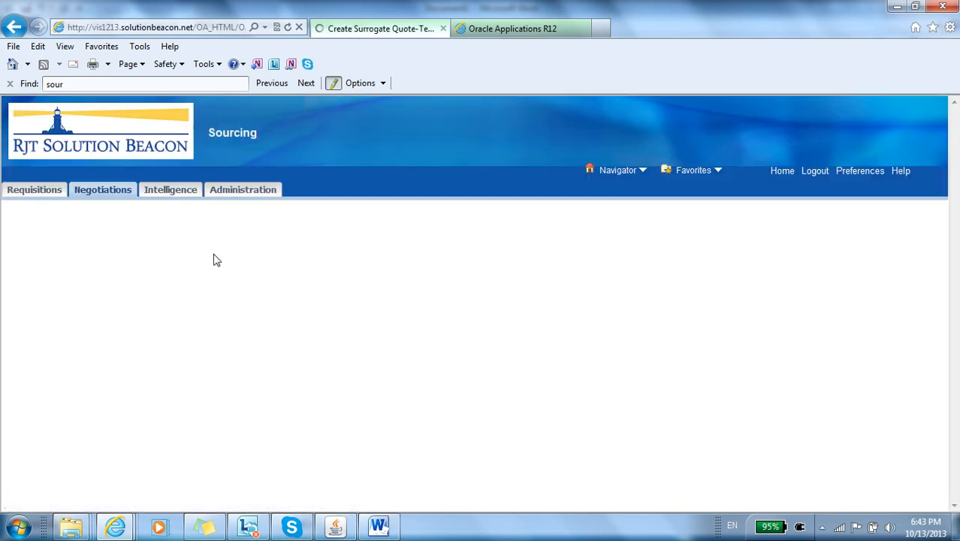
click(228, 291)
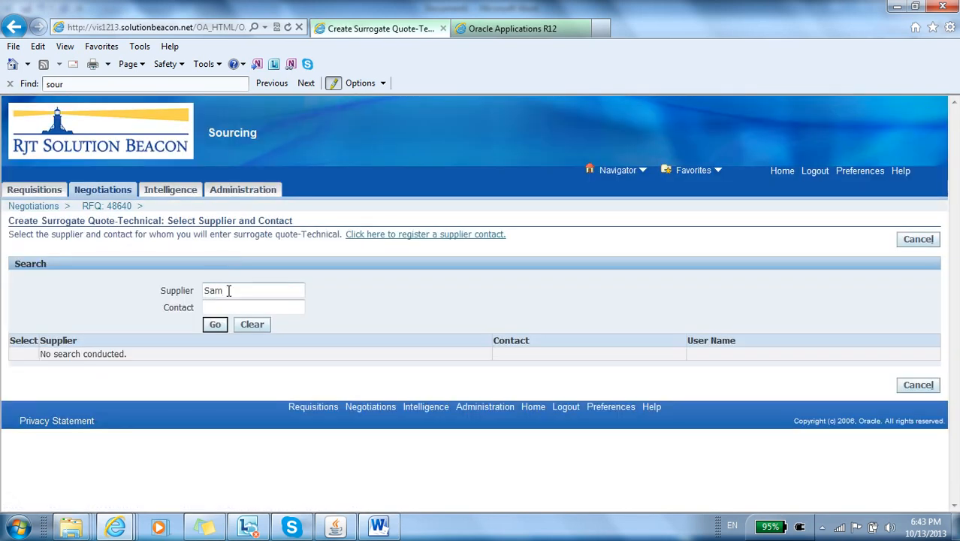
text(Sam%)
click(213, 324)
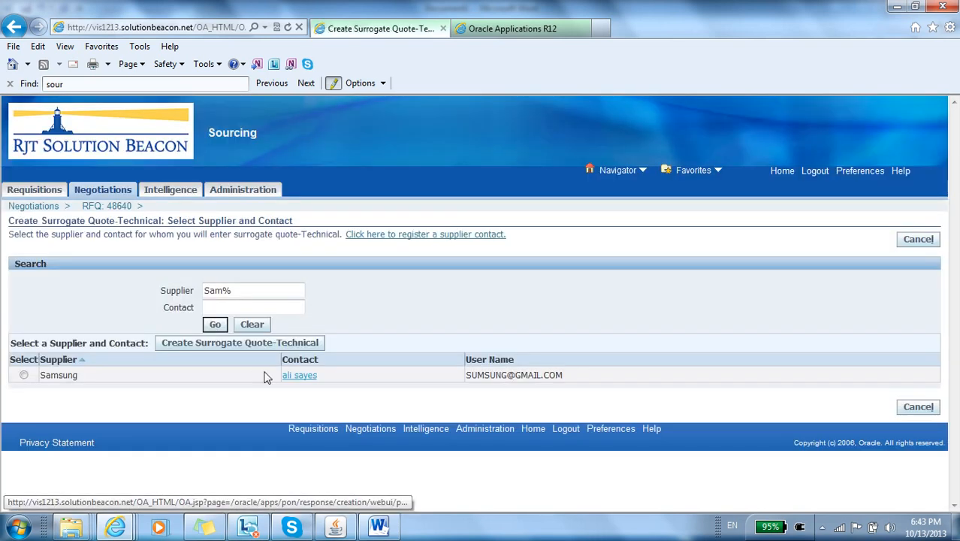
click(25, 376)
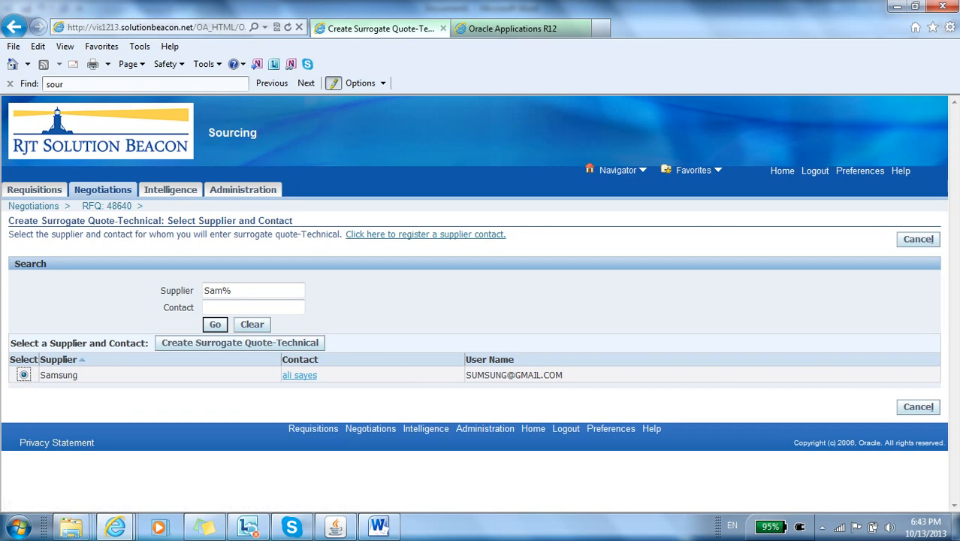
click(305, 345)
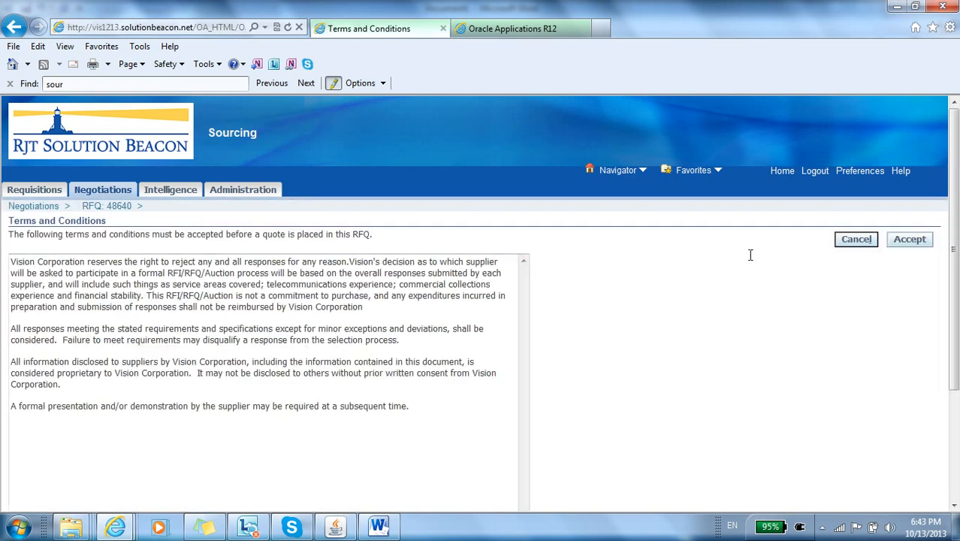
click(920, 240)
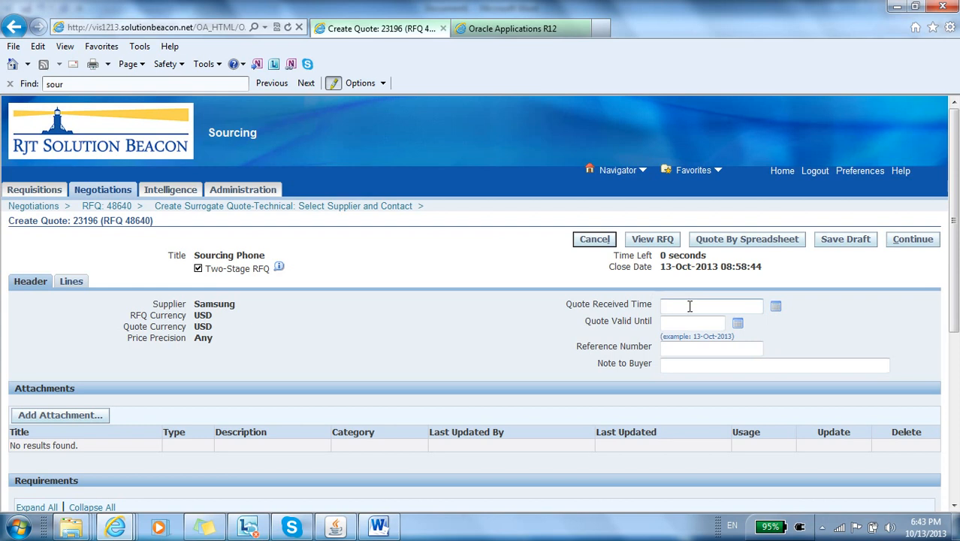
Step: Set the Samsung quote's Quote Received Time to 13-Oct-2013 08:57:40
text(13-Oct-2013 08:57:35)
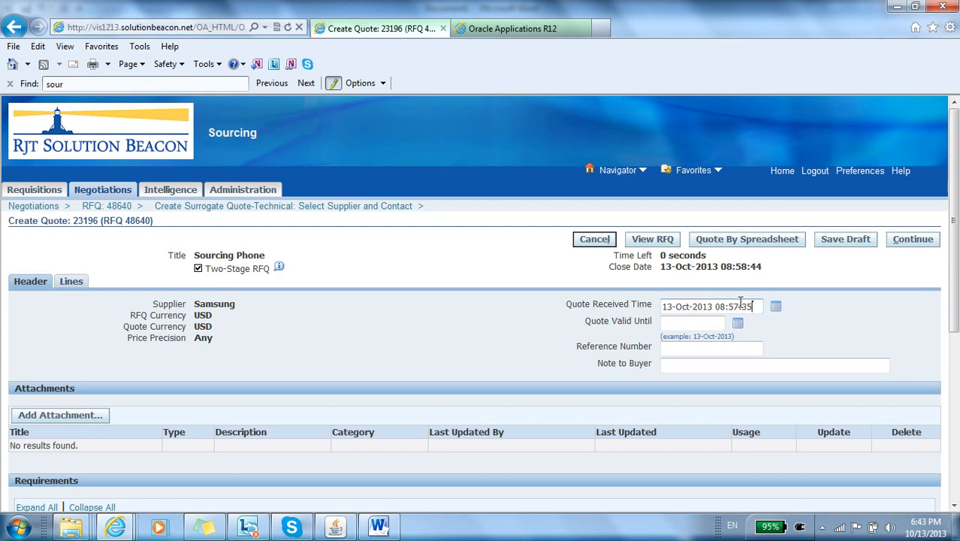
text(0)
click(709, 322)
Step: Enter quote values of 20 for Phone Memory, 30 for Batary Durability (hr) and Yes for WIFI (Y/N), and try to continue
scroll(533, 328, down, 5)
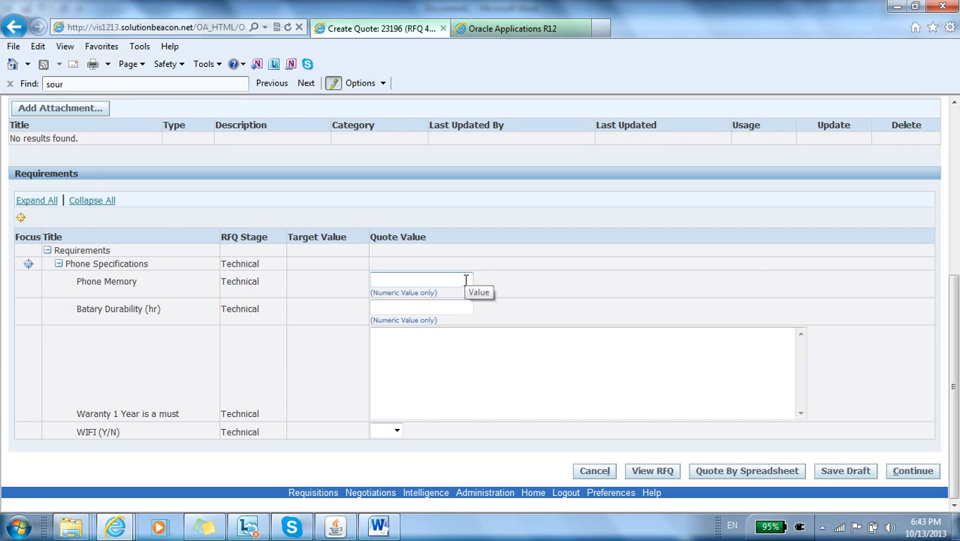
click(467, 280)
text(20)
click(459, 303)
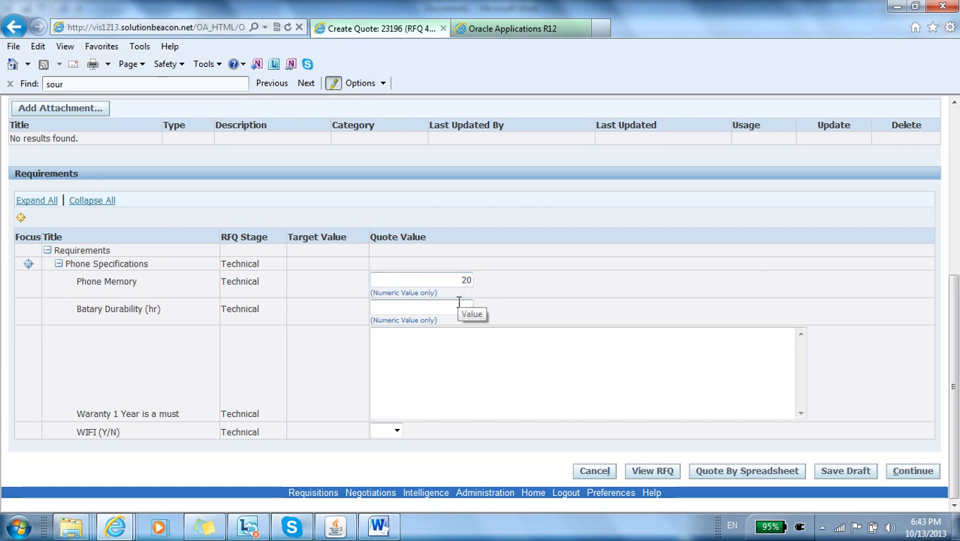
click(450, 357)
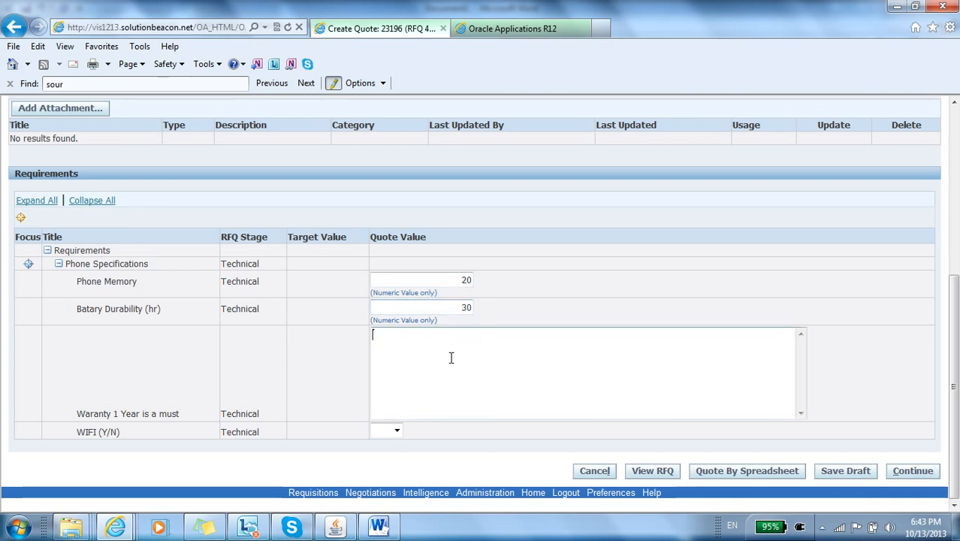
click(397, 430)
click(379, 456)
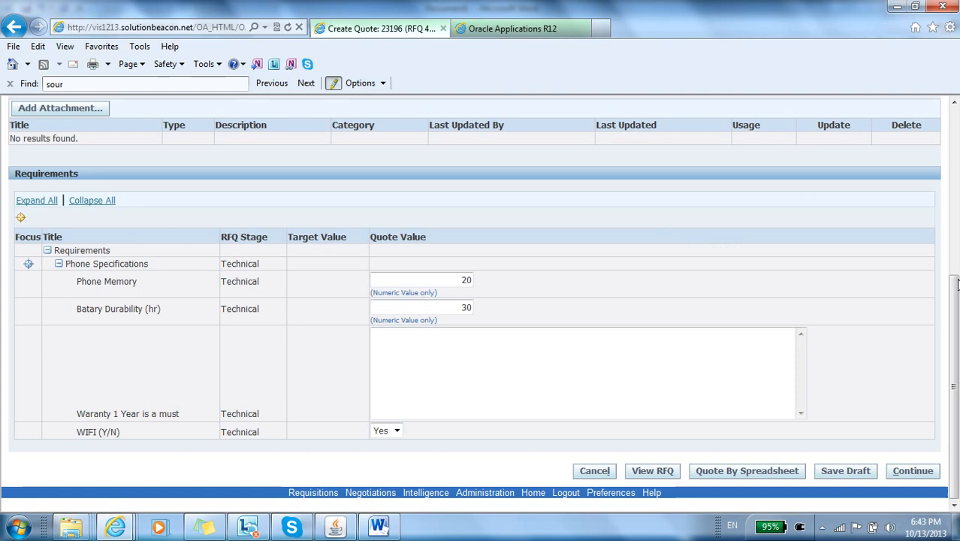
click(913, 473)
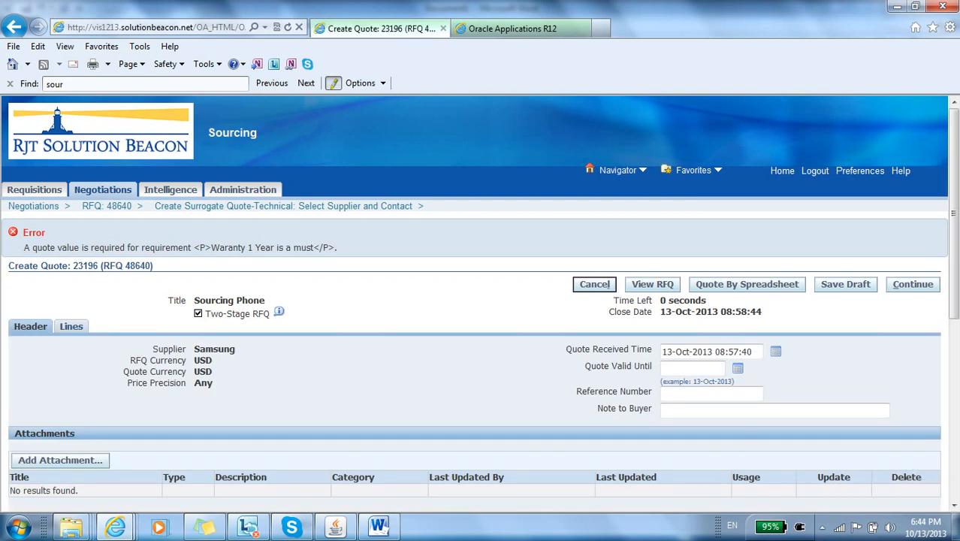
Step: Enter a quote value of 1 for the warranty requirement and submit the Samsung surrogate quote
scroll(955, 270, down, 3)
click(747, 431)
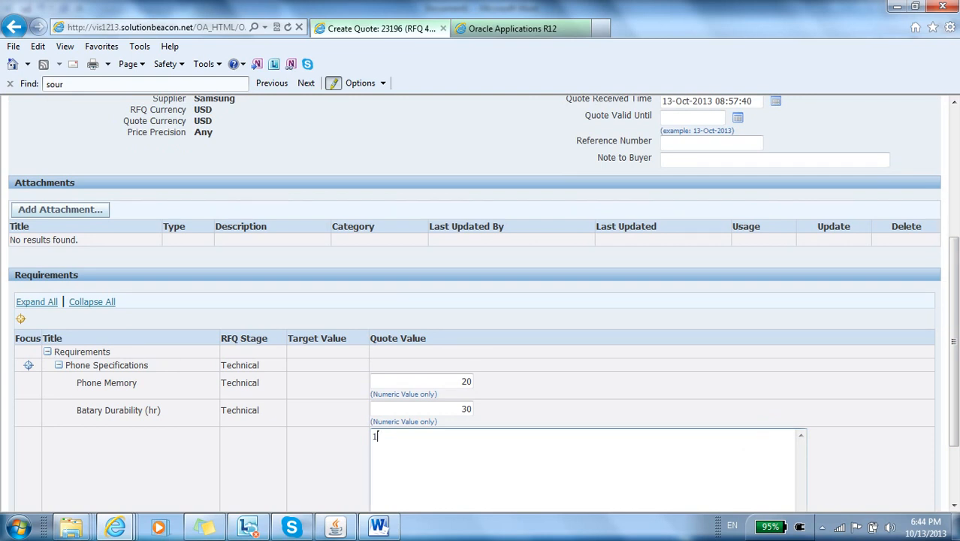
drag(954, 272, 955, 143)
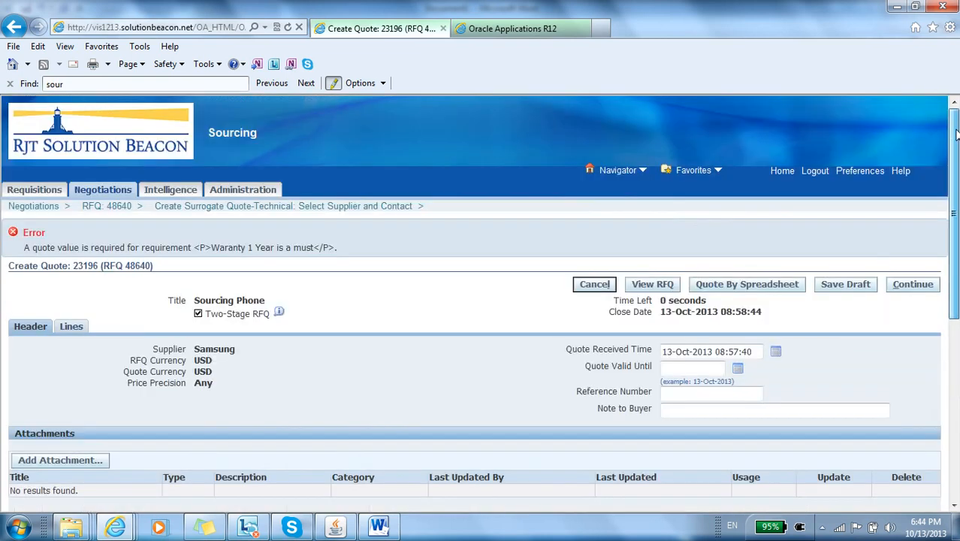
click(919, 284)
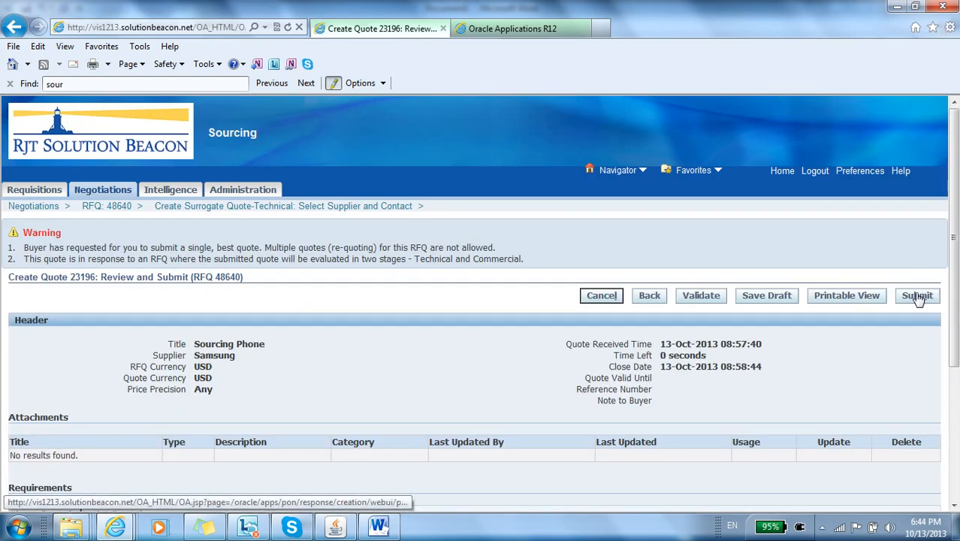
click(917, 297)
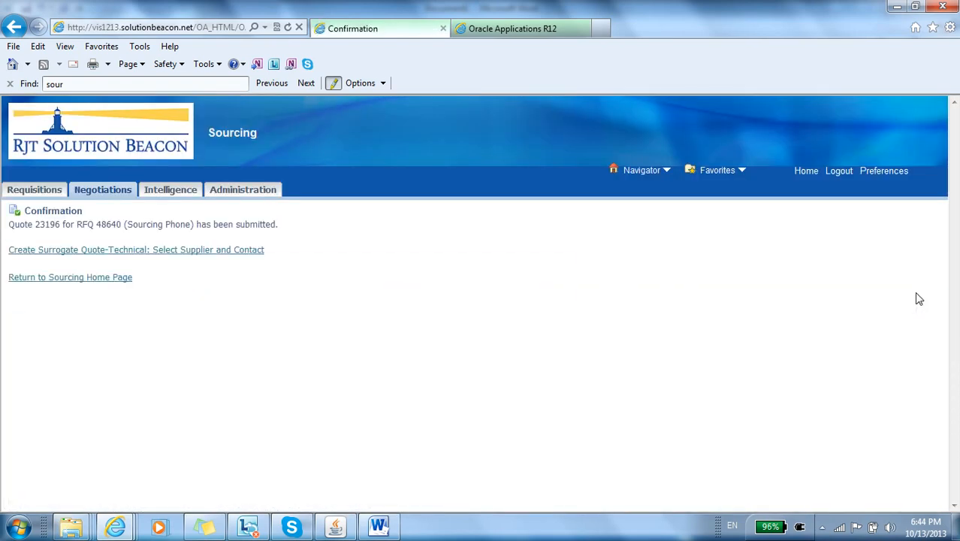
Step: Find the supplier Sony with Sony%, create a surrogate technical quote for its contact and accept the terms and conditions
click(197, 254)
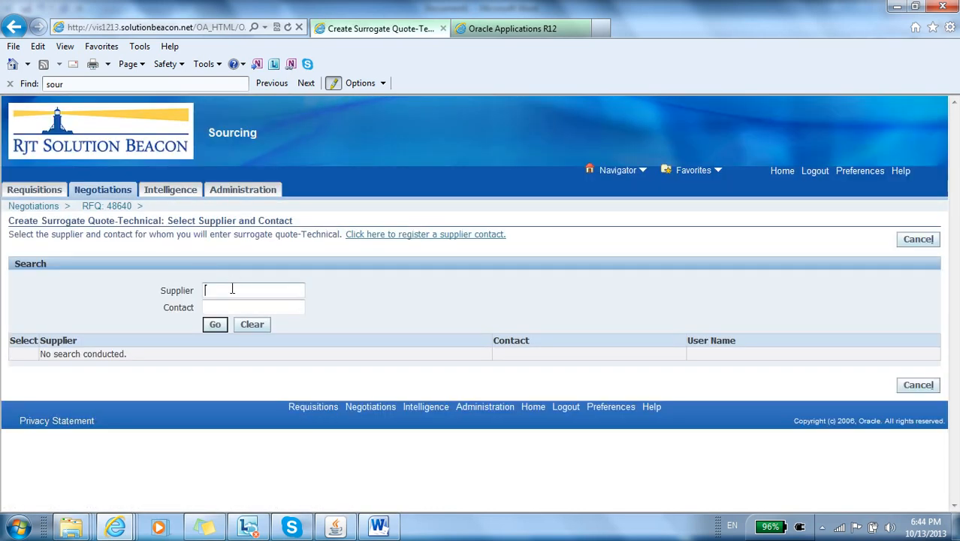
text(Sony%)
click(215, 330)
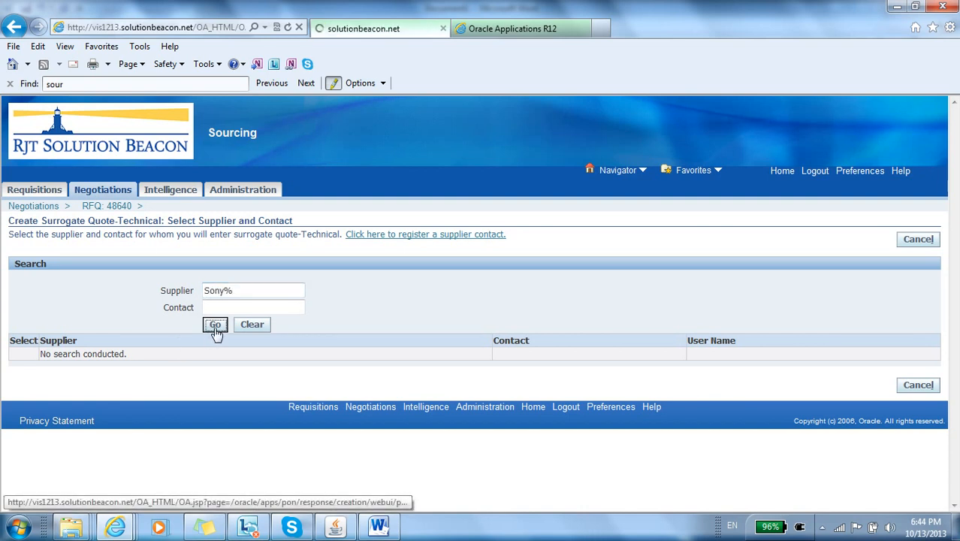
click(24, 375)
click(209, 344)
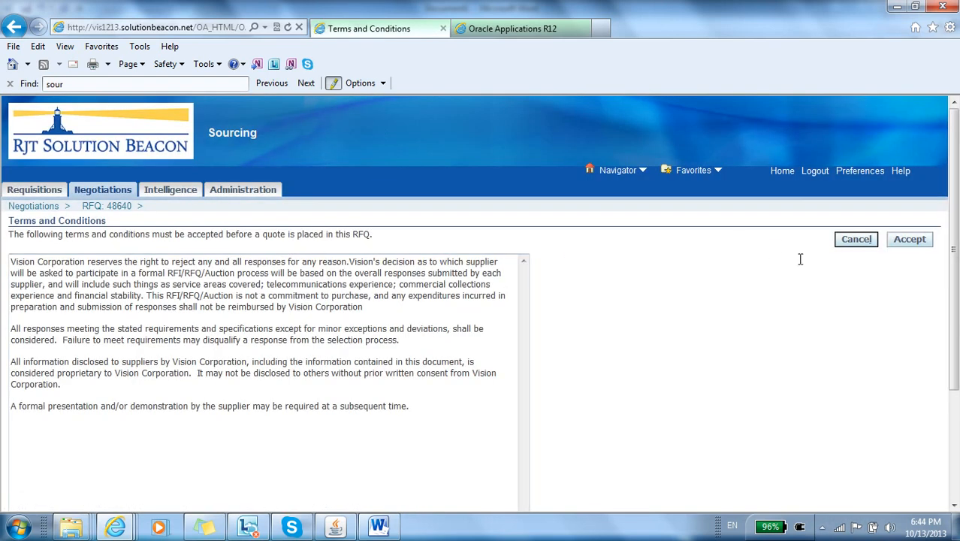
click(922, 241)
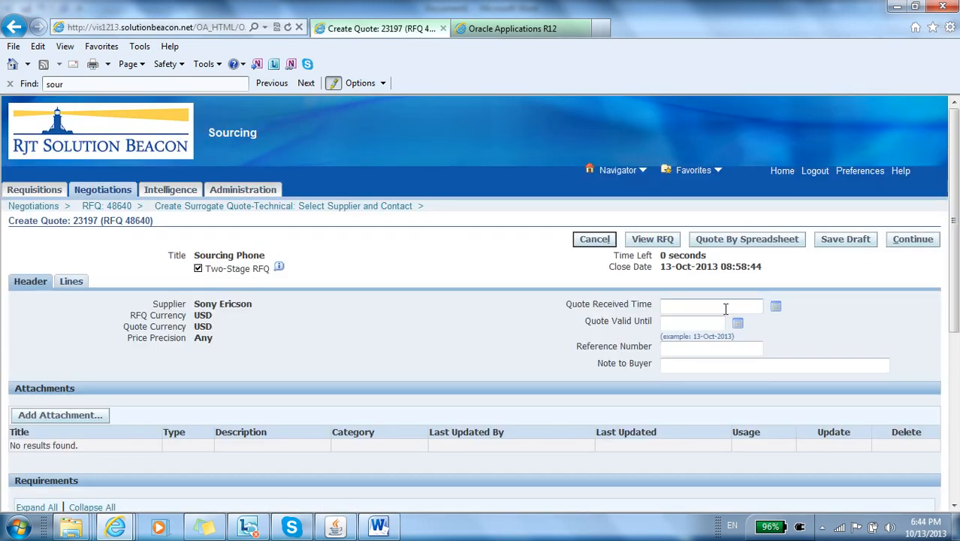
Step: Set the Sony Ericson quote's Quote Received Time to 13-Oct-2013 08:57:35 and enter 10 for Phone Memory and 5 for Batary Durability (hr)
text(13-Oct-2013 08:57:35)
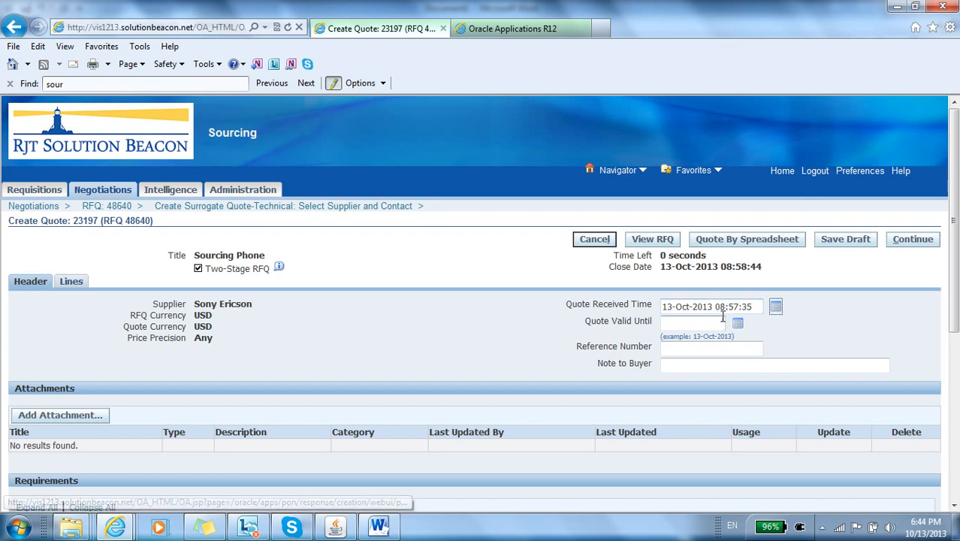
click(719, 322)
scroll(481, 359, down, 3)
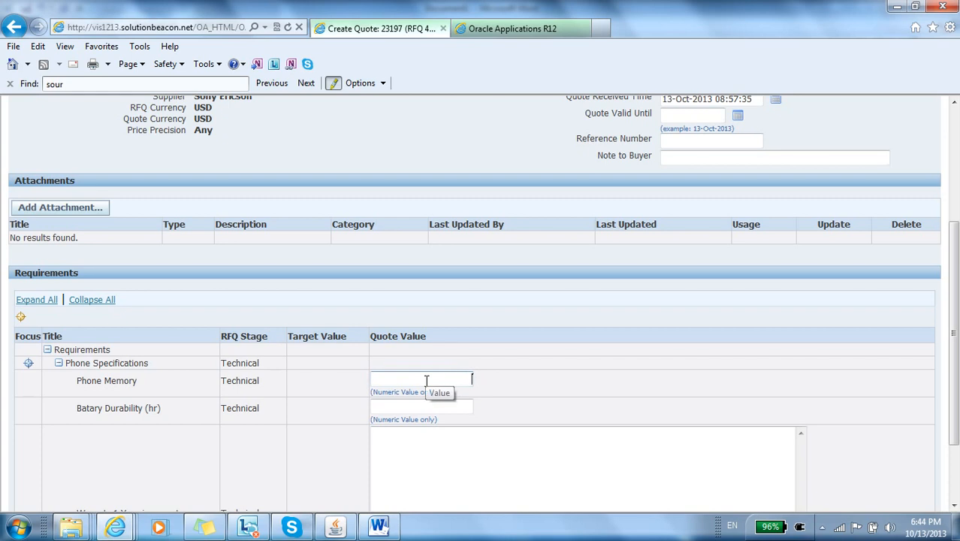
text(10)
click(433, 406)
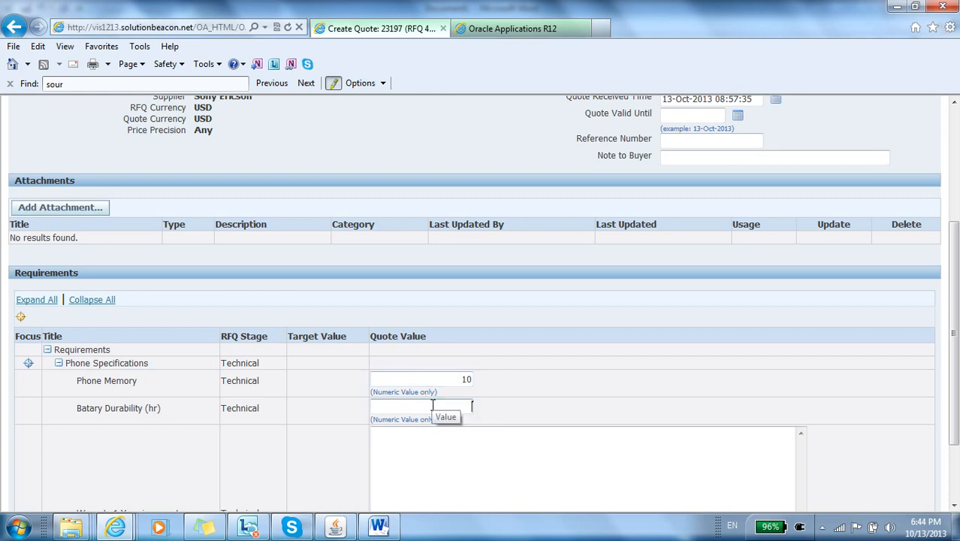
text(5)
Step: Enter quote values of 1 for the warranty requirement and Yes for WIFI (Y/N), and submit the Sony Ericson surrogate quote
click(439, 434)
text(1)
scroll(692, 391, down, 3)
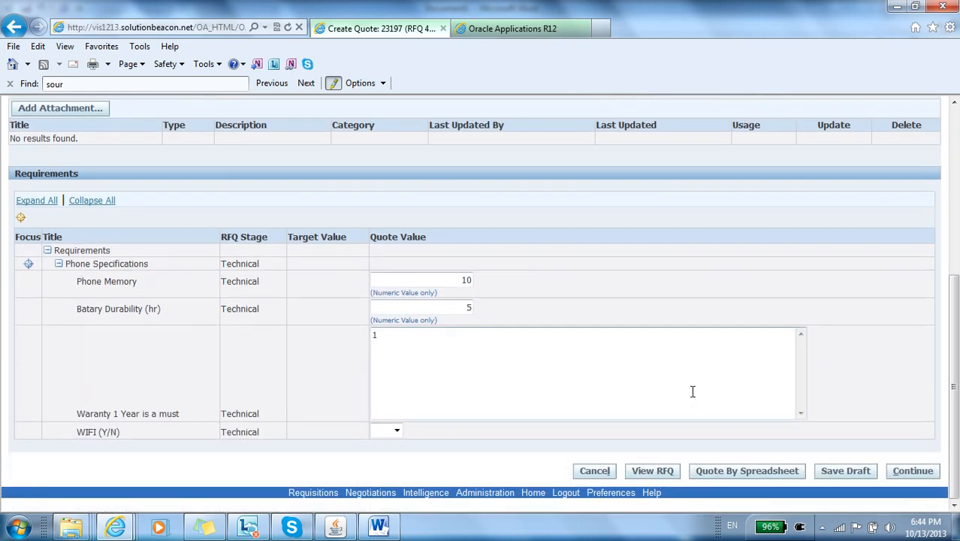
click(389, 430)
click(379, 455)
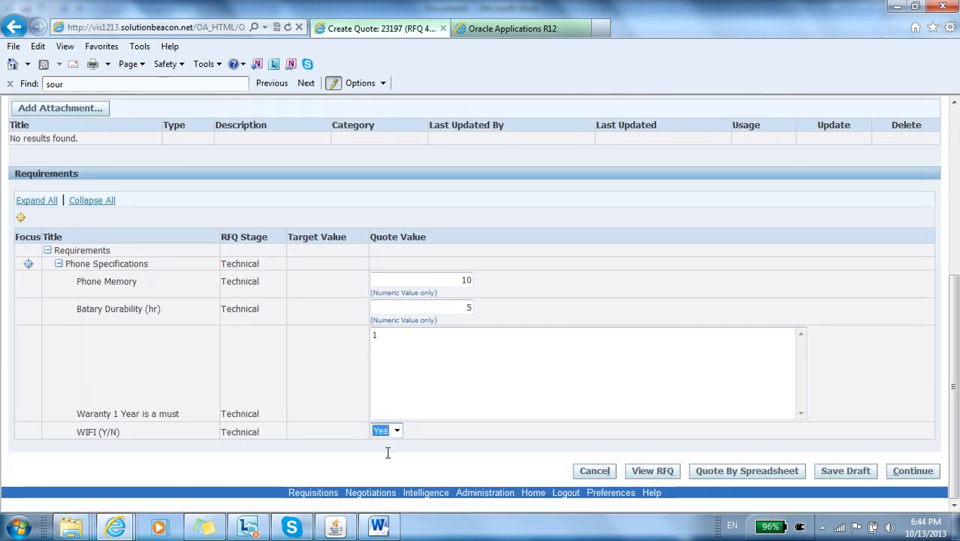
click(912, 470)
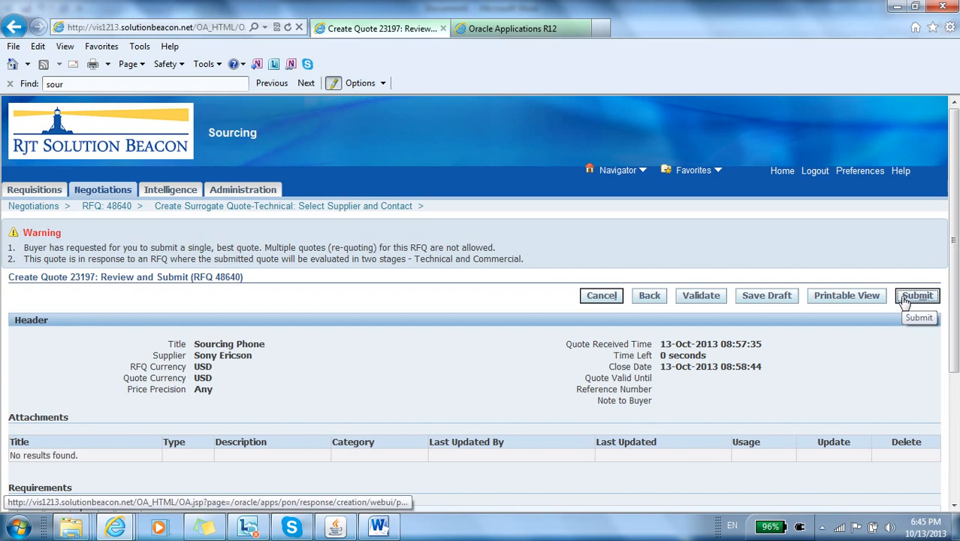
click(903, 297)
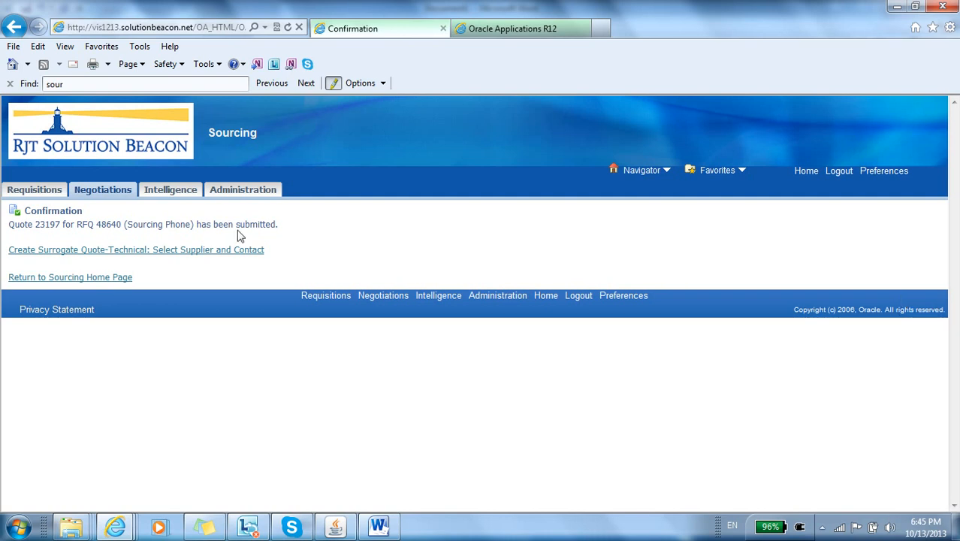
Step: Return to the Sourcing home page, open the Sourcing Phone RFQ and unseal its Technical stage
click(119, 277)
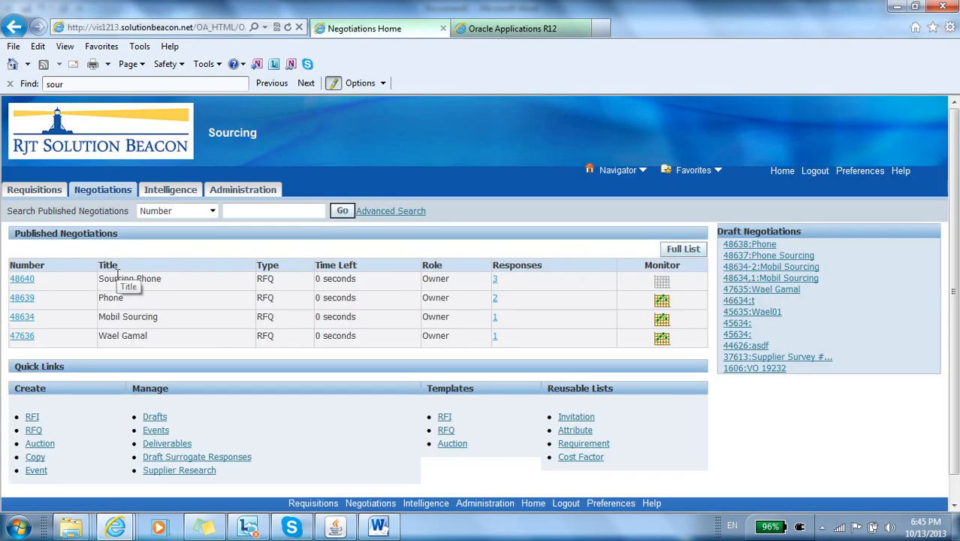
click(27, 282)
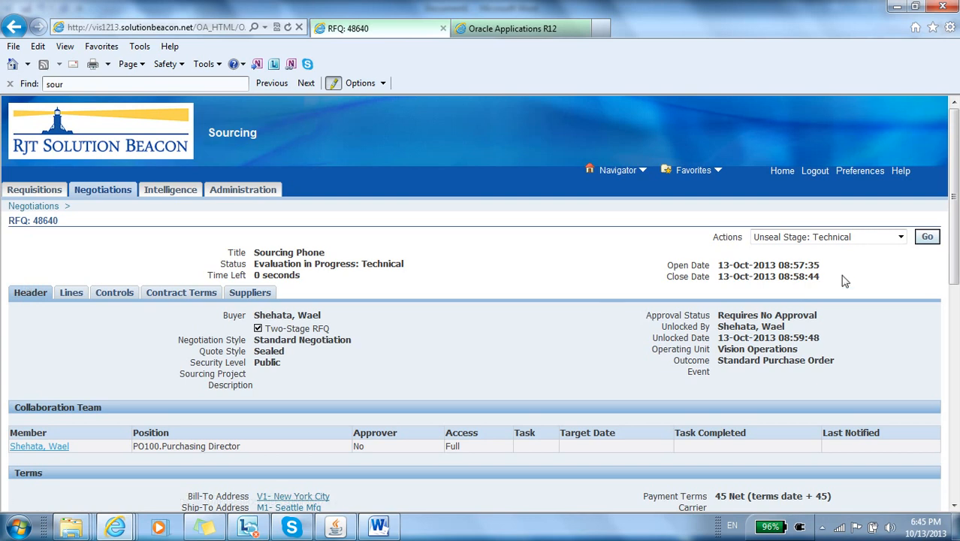
click(926, 238)
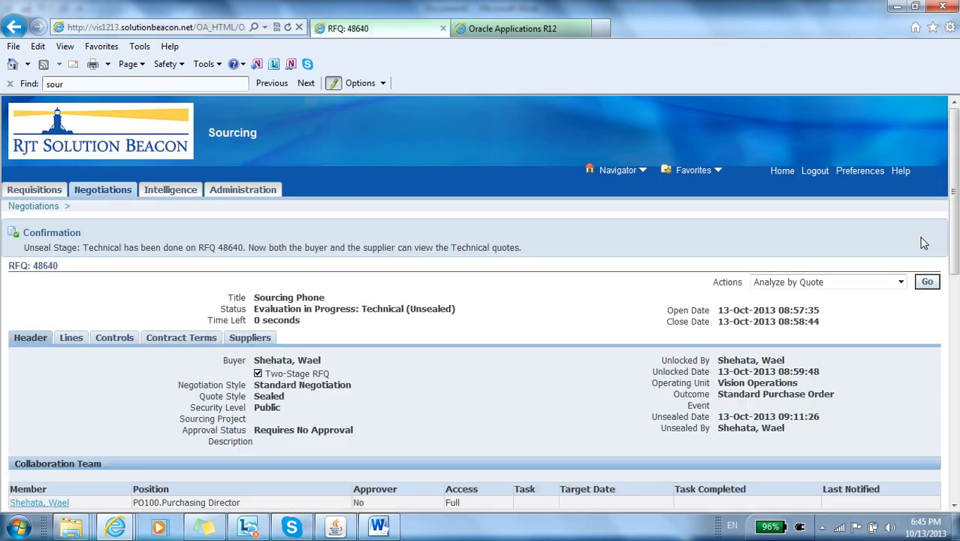
Step: Open the Analyze by Quote view for the Sourcing Phone RFQ
click(901, 282)
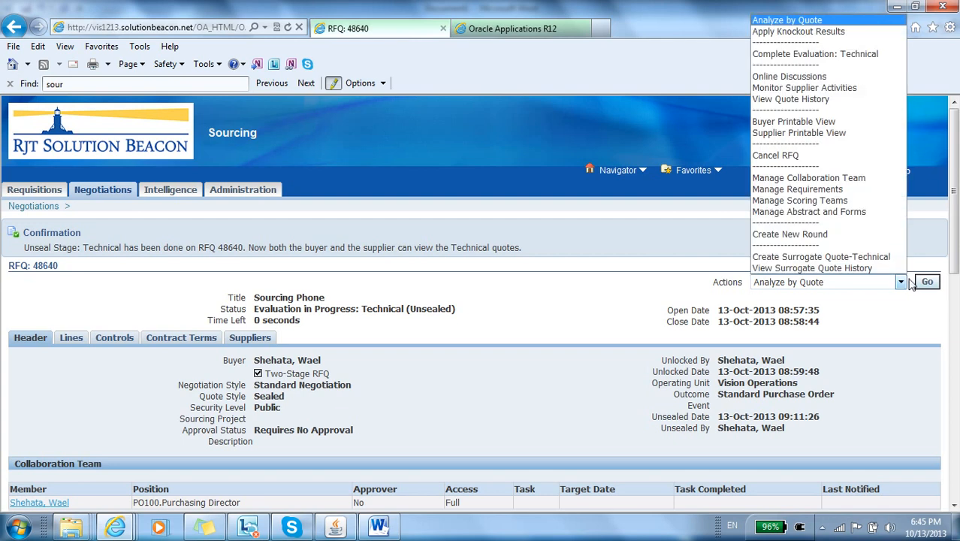
click(902, 283)
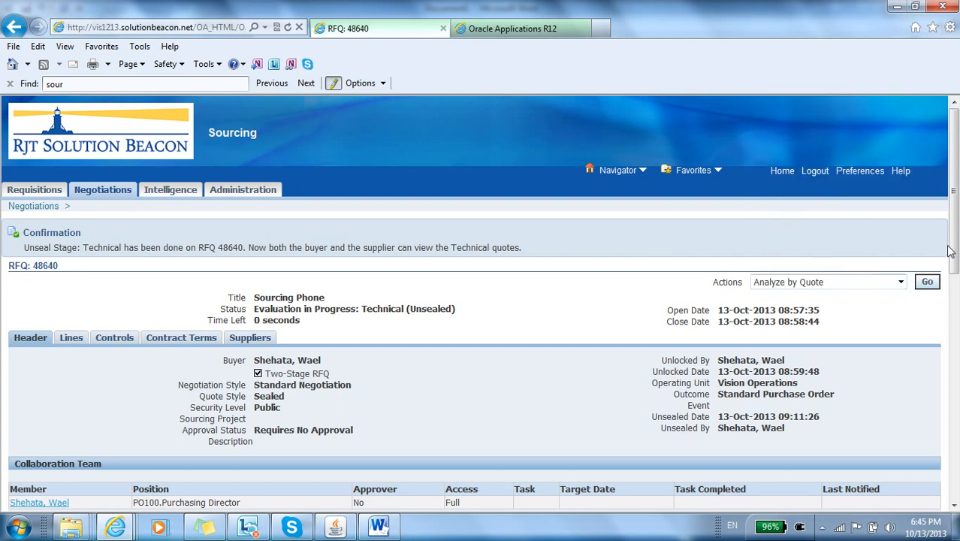
click(927, 283)
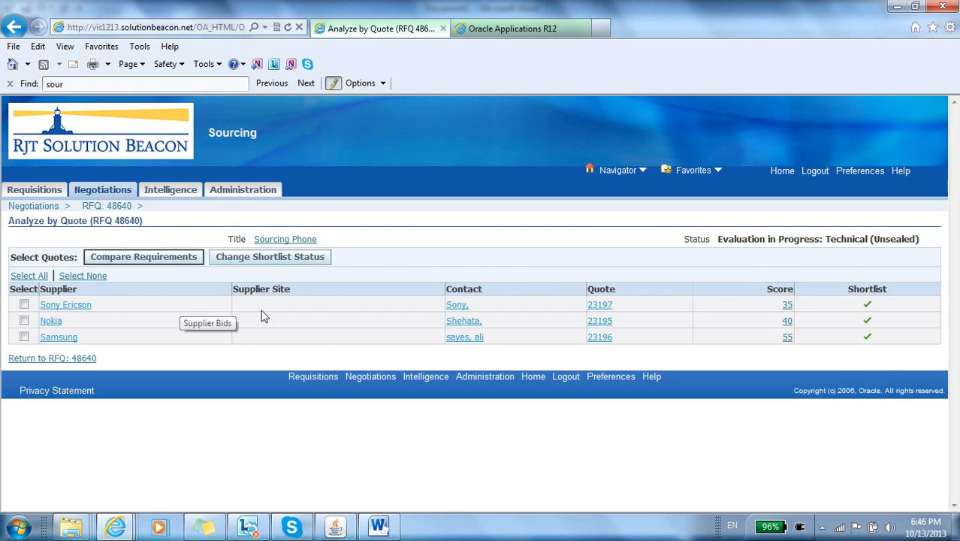
Step: Select the Sony Ericson, Nokia and Samsung quotes and compare their requirement values and scores
click(189, 262)
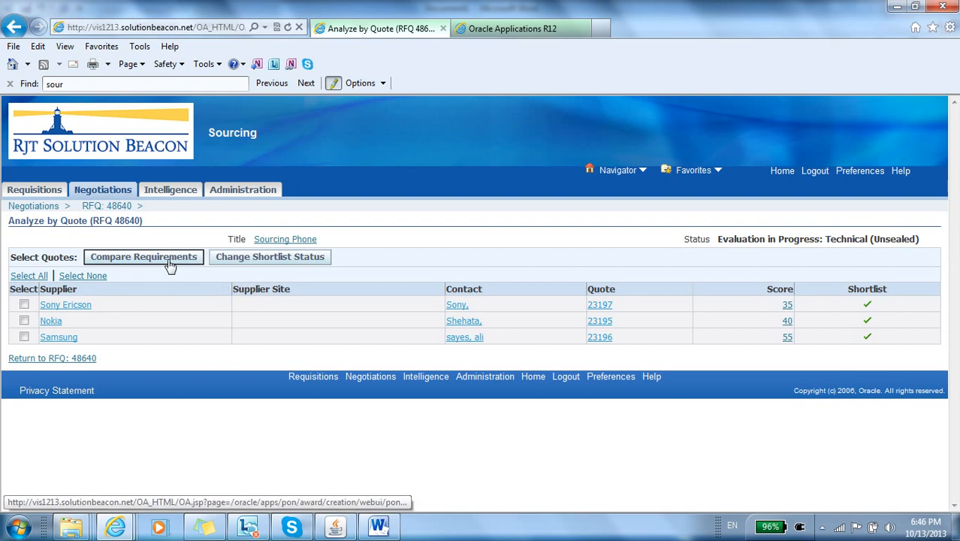
click(169, 264)
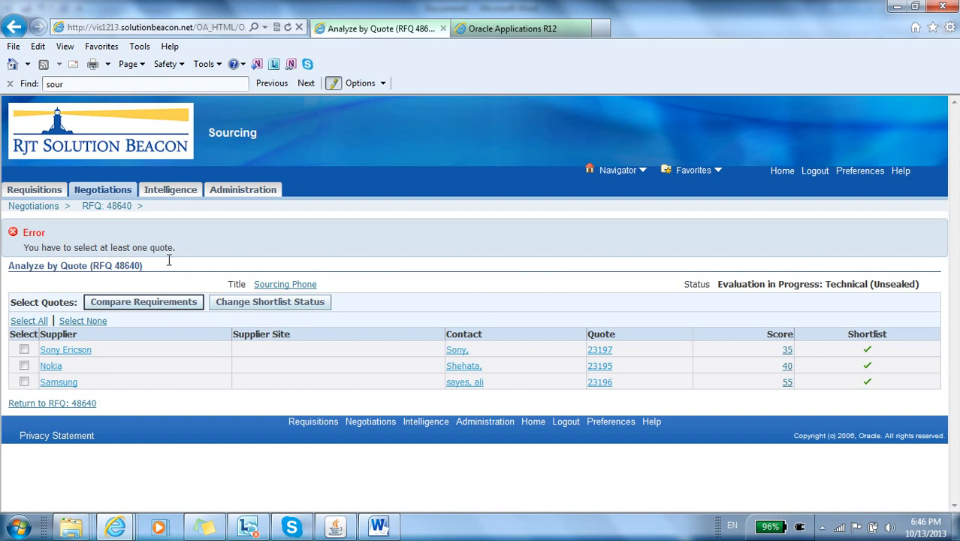
click(24, 350)
click(24, 366)
click(24, 382)
click(146, 305)
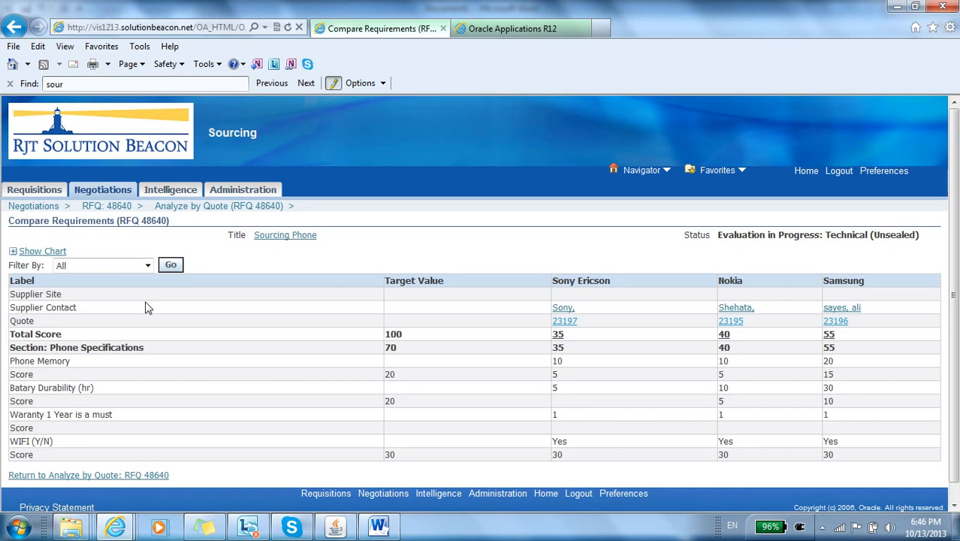
scroll(147, 306, down, 1)
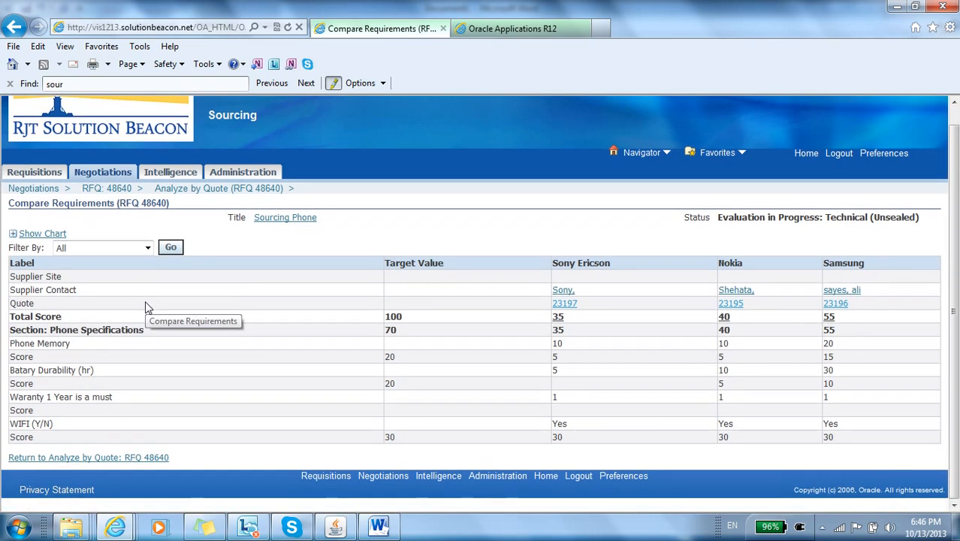
scroll(147, 307, up, 1)
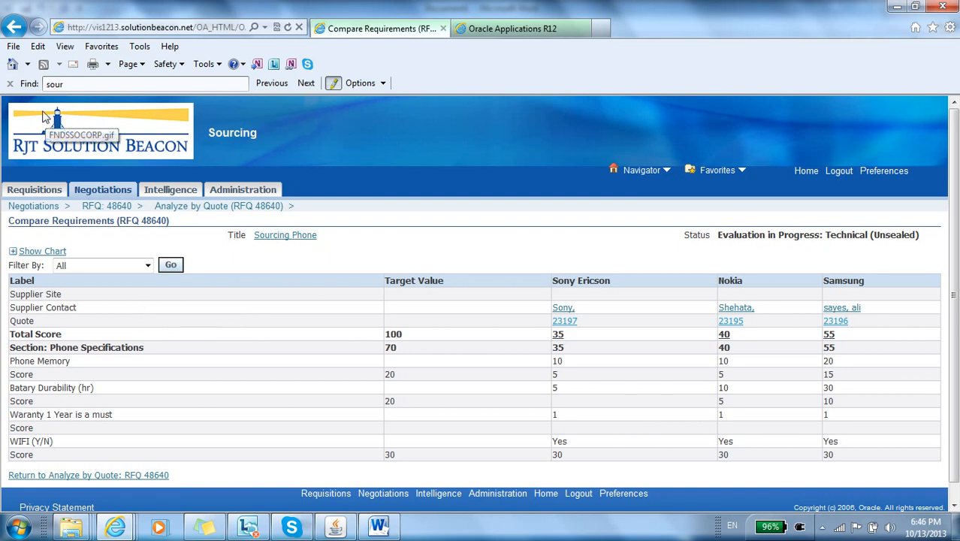
Step: Return to the quote analysis and change the shortlist status of only the Sony Ericson quote to exclude it
click(14, 29)
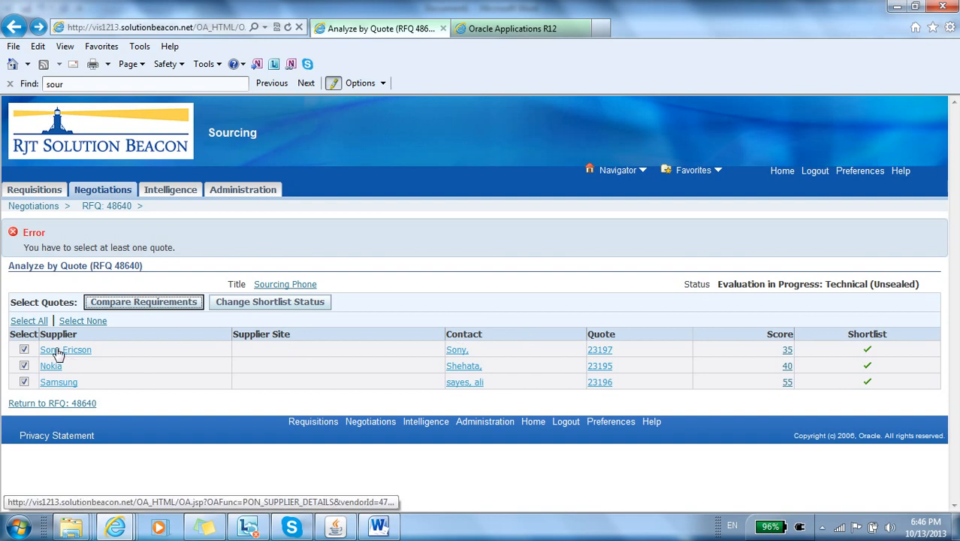
click(24, 349)
click(26, 365)
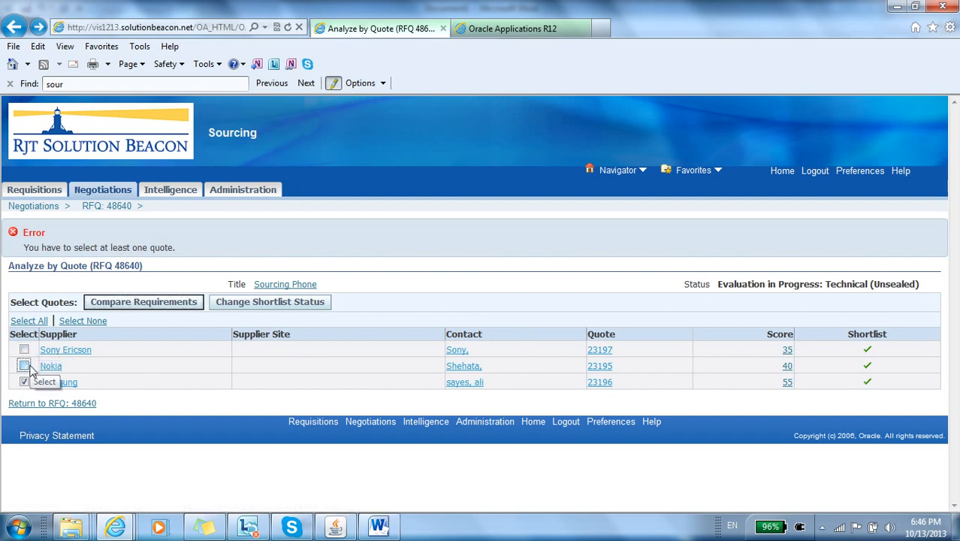
click(25, 382)
click(25, 350)
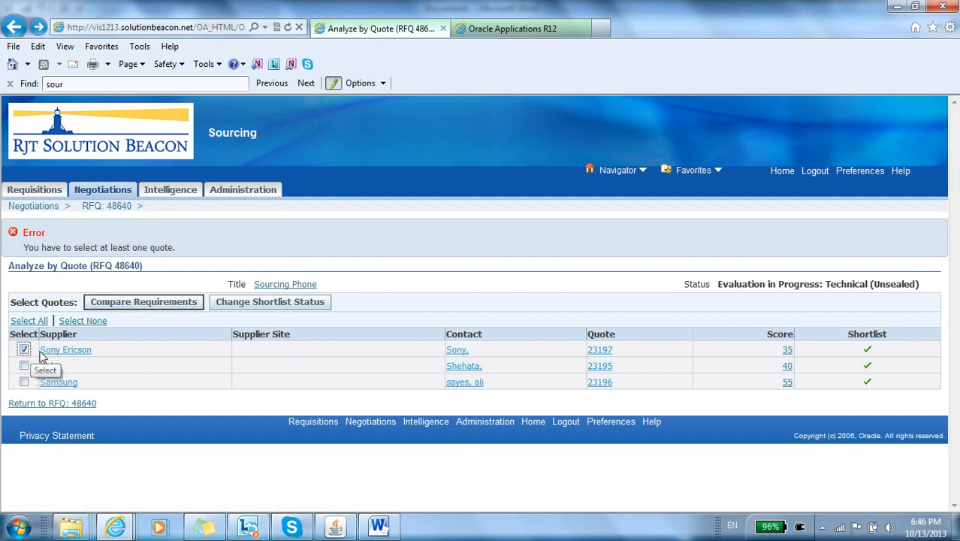
click(233, 304)
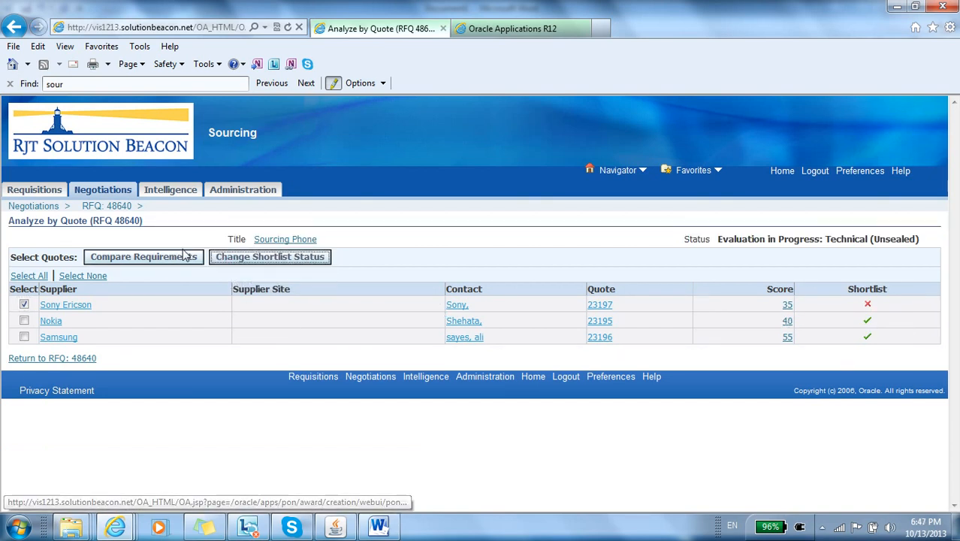
Step: Return to the RFQ and complete its Technical evaluation, keeping immediate sharing of the results with suppliers selected
click(118, 211)
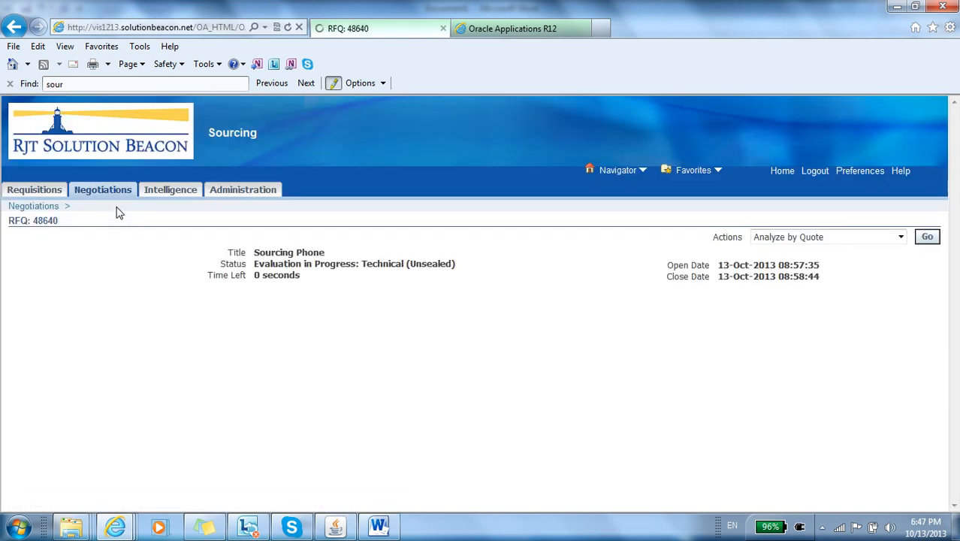
click(839, 237)
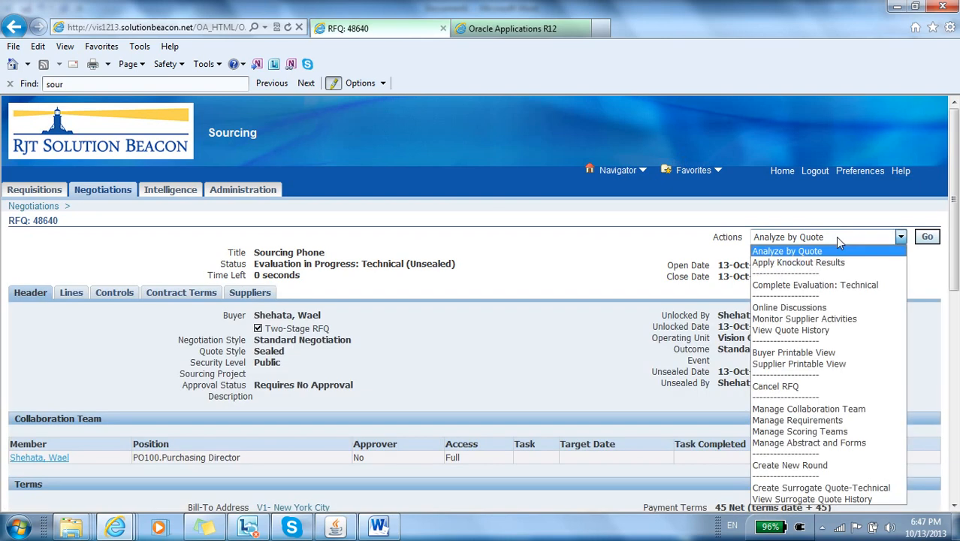
click(843, 285)
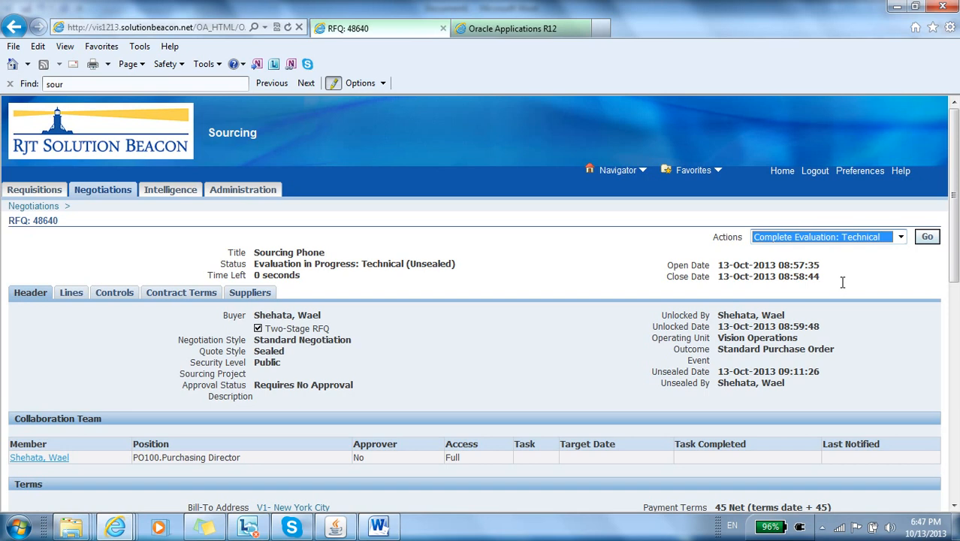
click(929, 239)
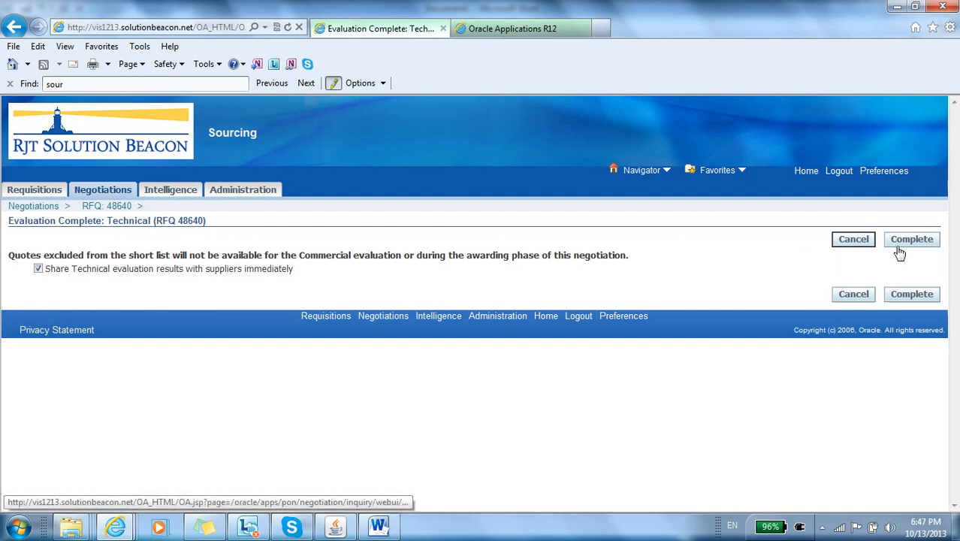
click(905, 242)
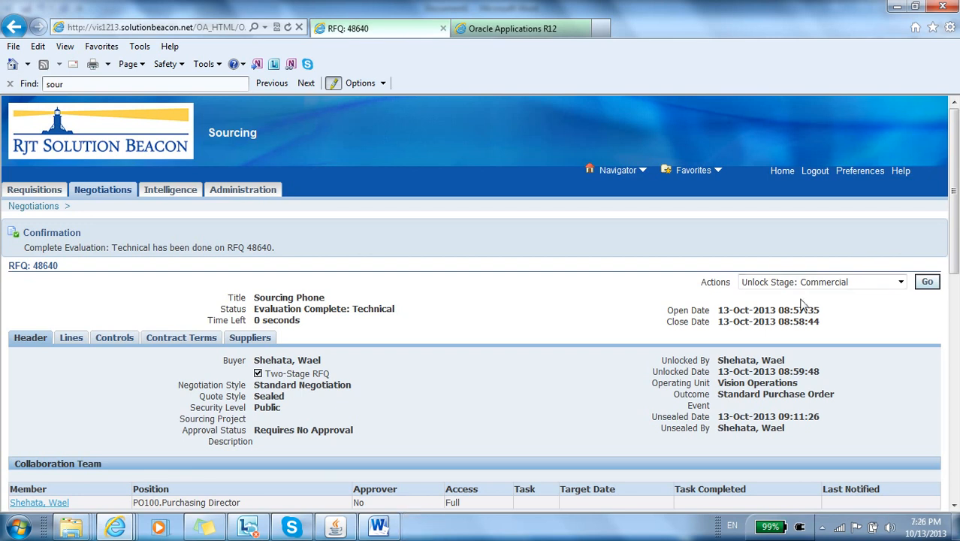
Step: Unlock the Commercial stage of the RFQ, logging back in with the account password and resending the page request
click(929, 282)
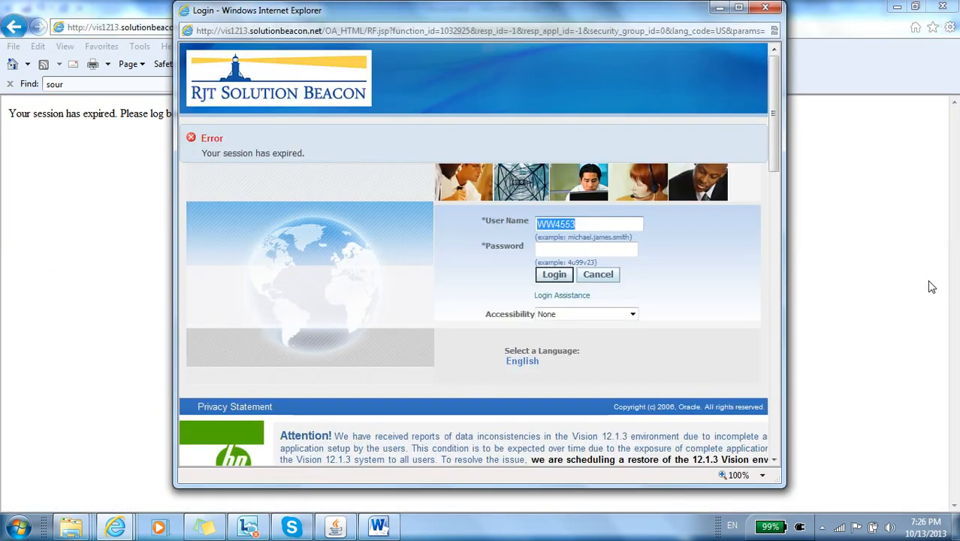
click(593, 252)
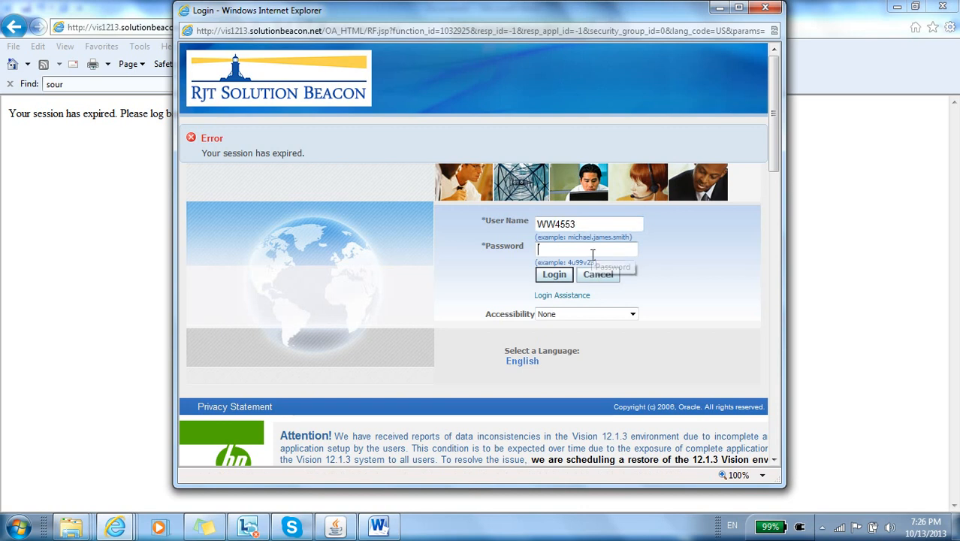
text(••••)
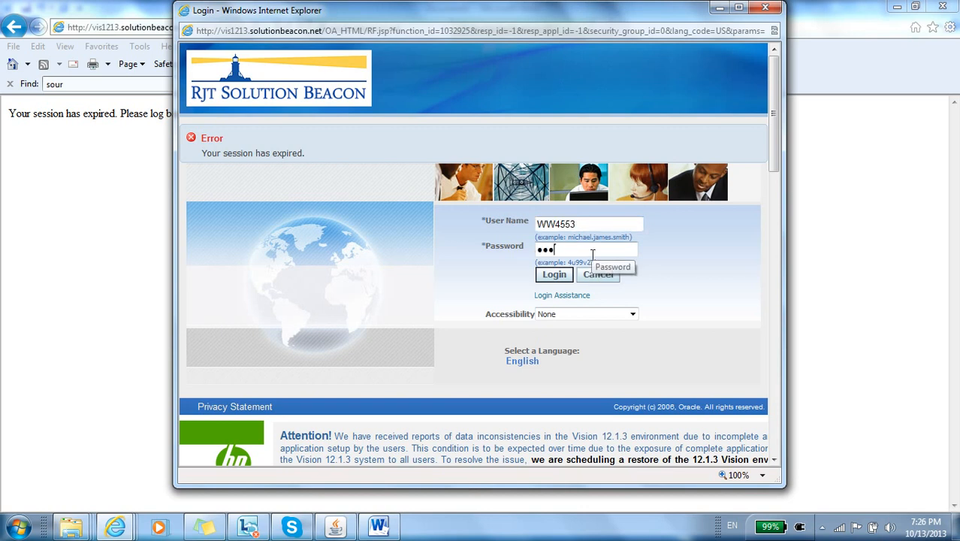
text(••)
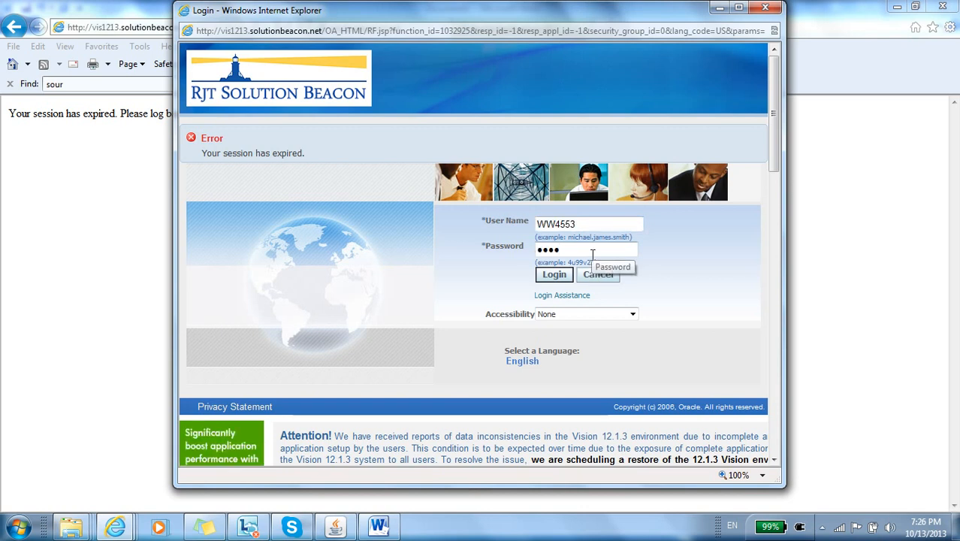
key(Return)
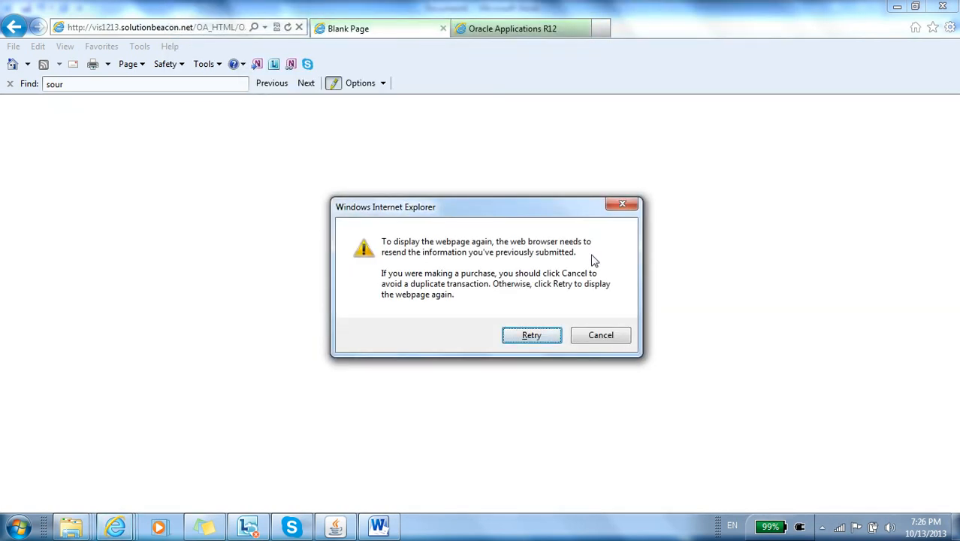
key(Return)
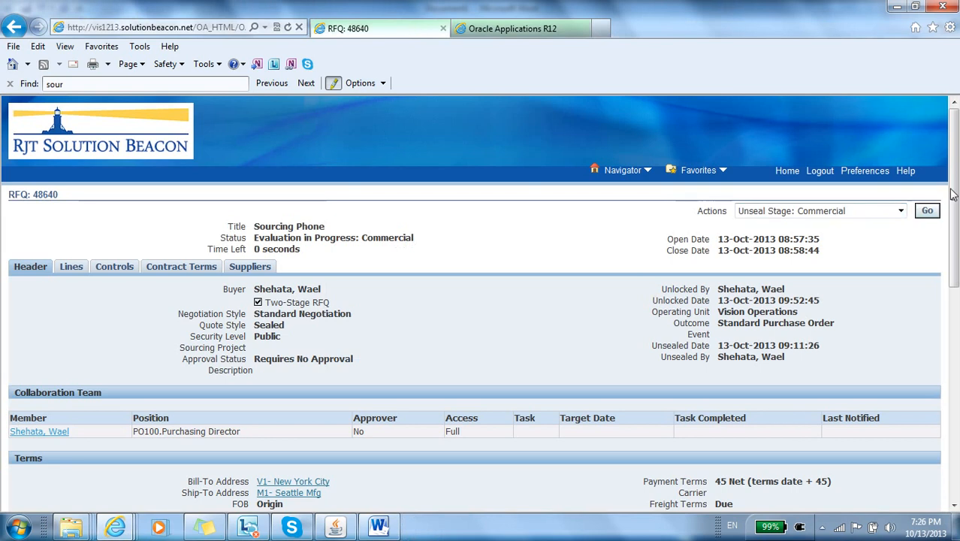
Step: Unseal the Commercial stage of the RFQ and start a commercial surrogate quote for Nokia
click(930, 211)
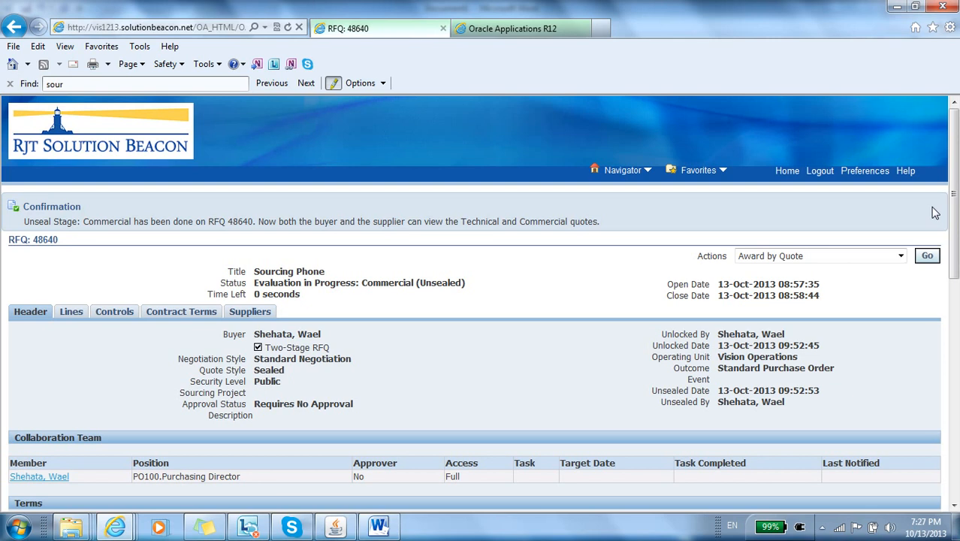
click(900, 256)
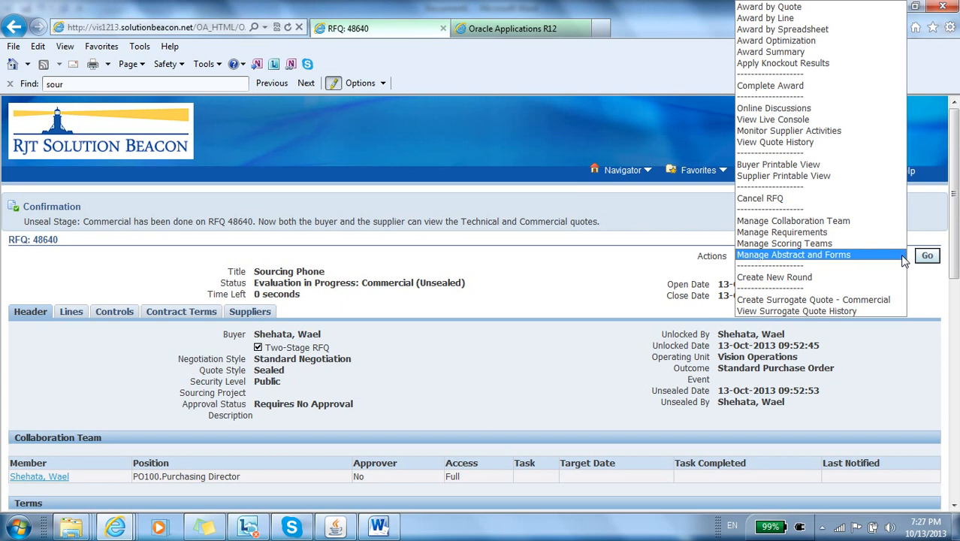
click(857, 303)
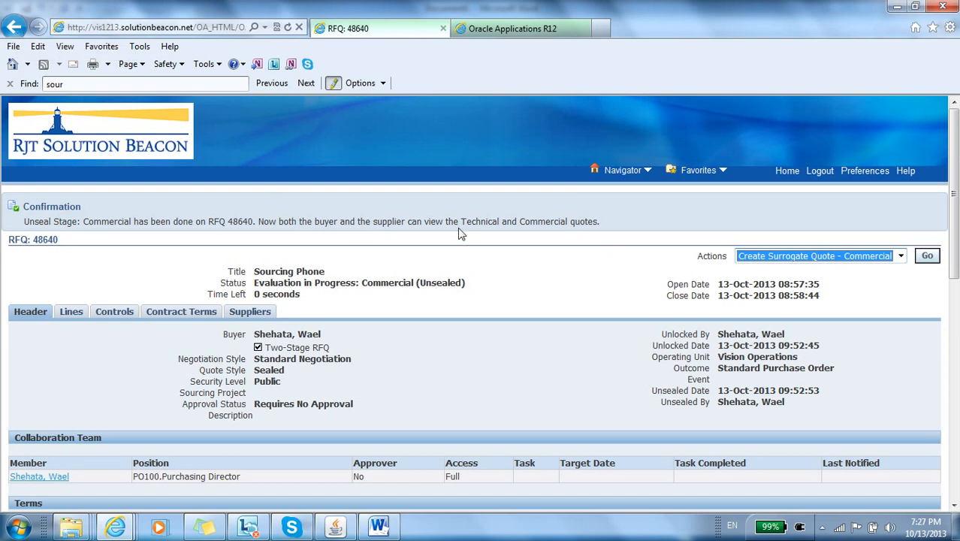
click(929, 257)
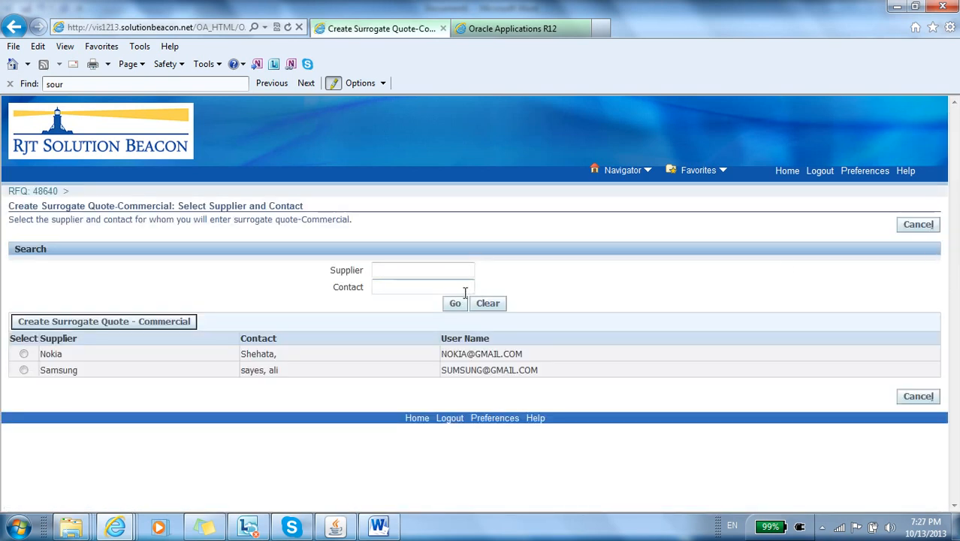
click(23, 353)
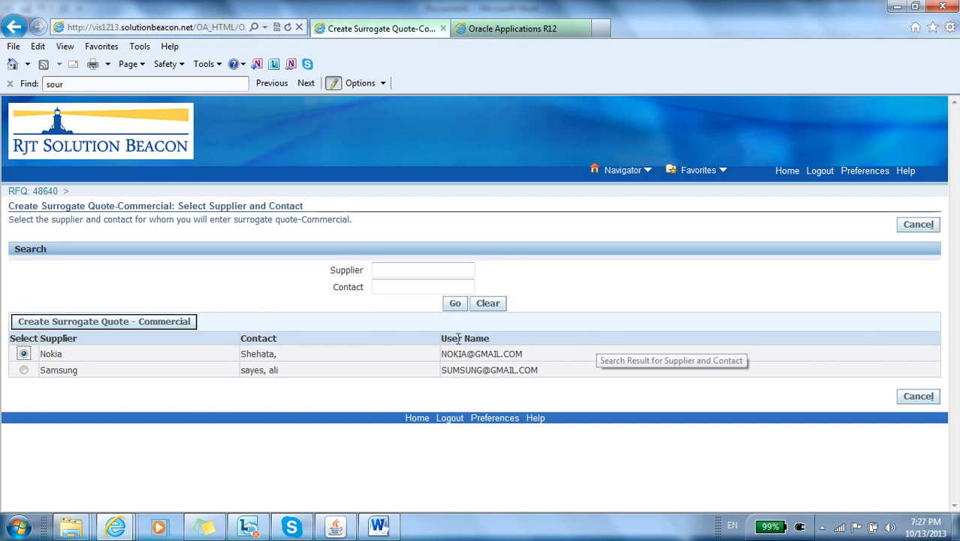
click(172, 328)
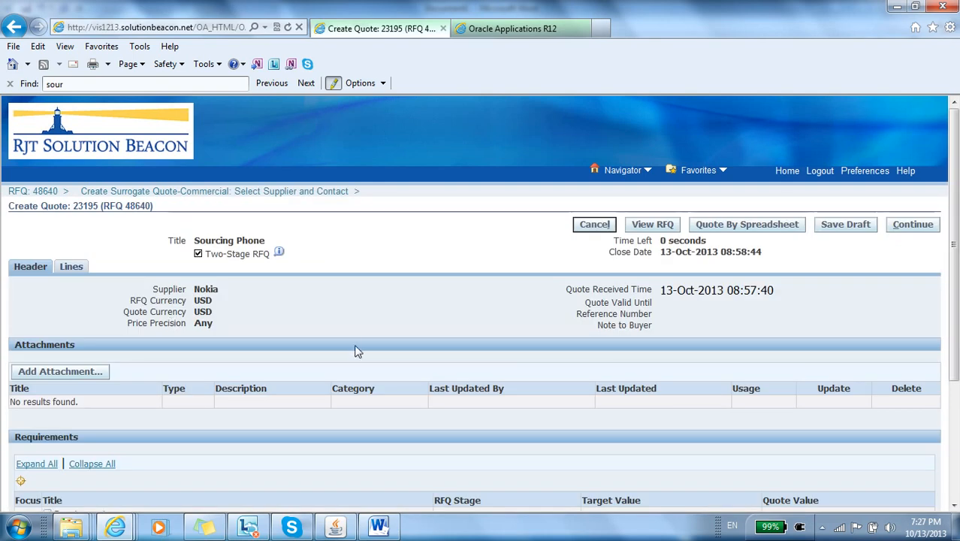
Step: Set the Days Net payment term in the Nokia quote to 60NET and try to continue to the review
scroll(357, 352, down, 5)
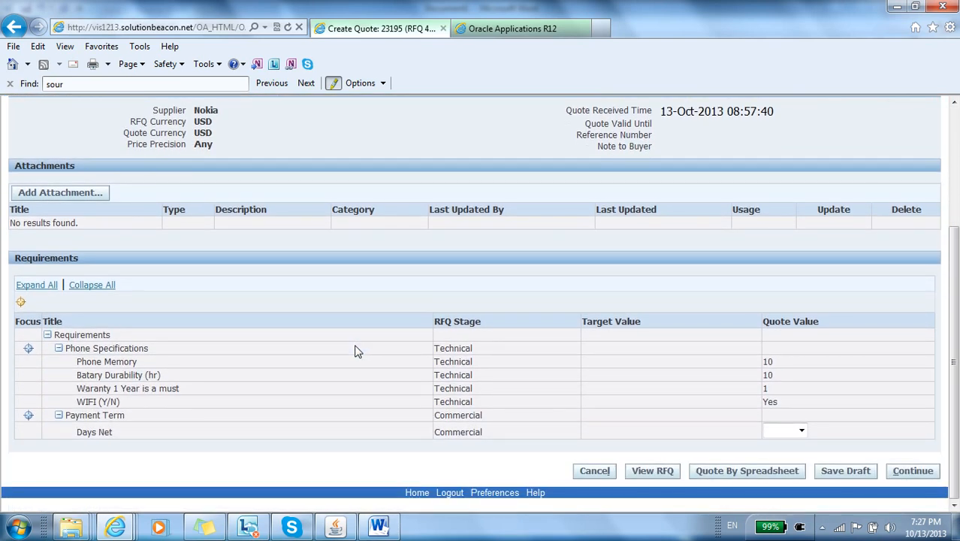
click(794, 432)
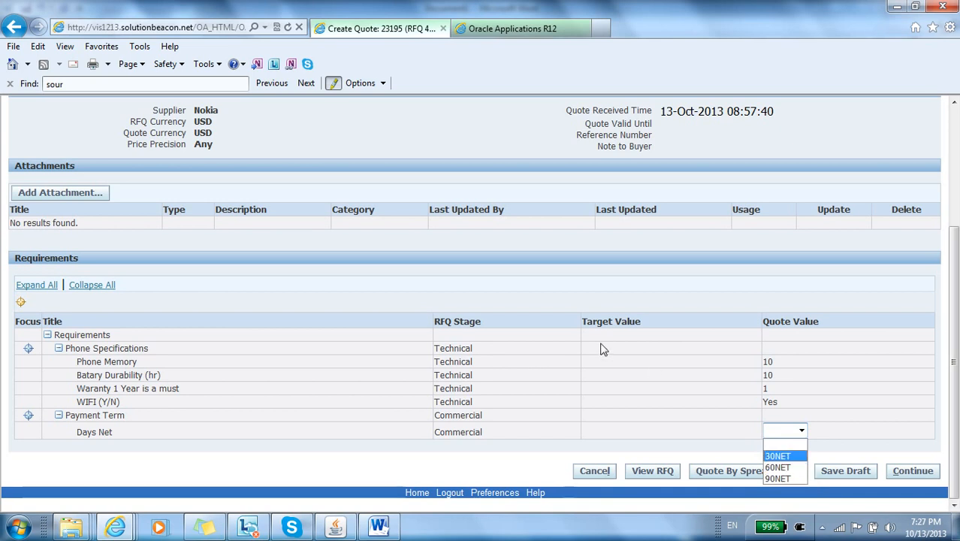
key(Up)
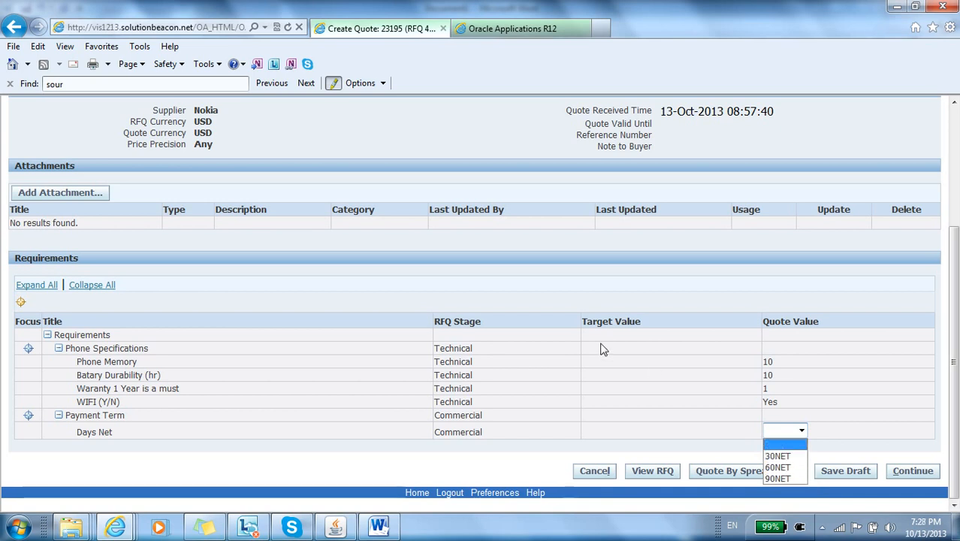
key(Return)
scroll(601, 349, up, 3)
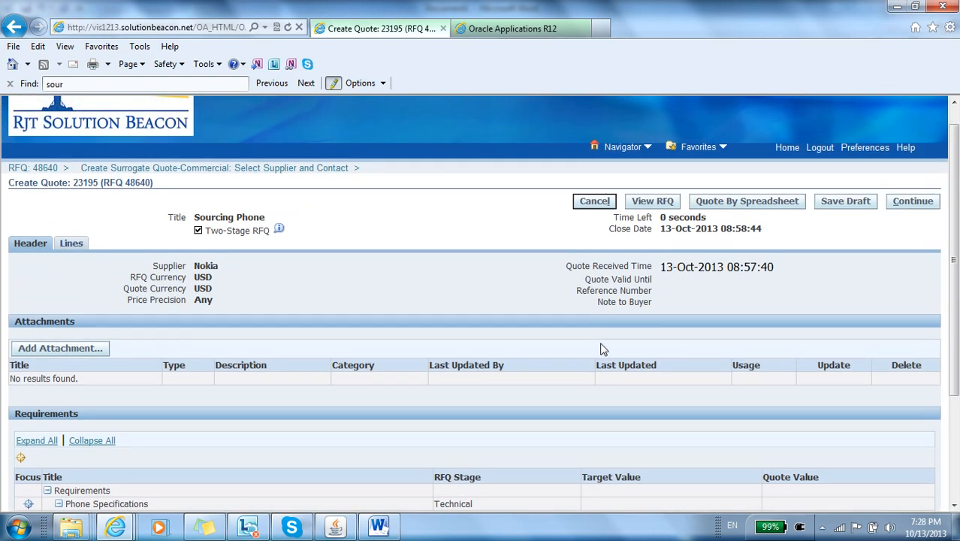
scroll(601, 349, down, 3)
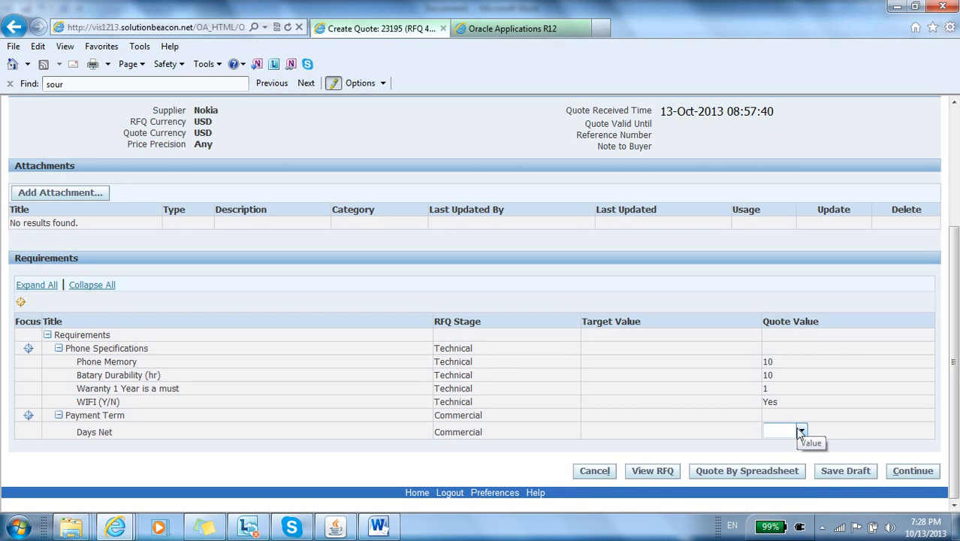
click(800, 433)
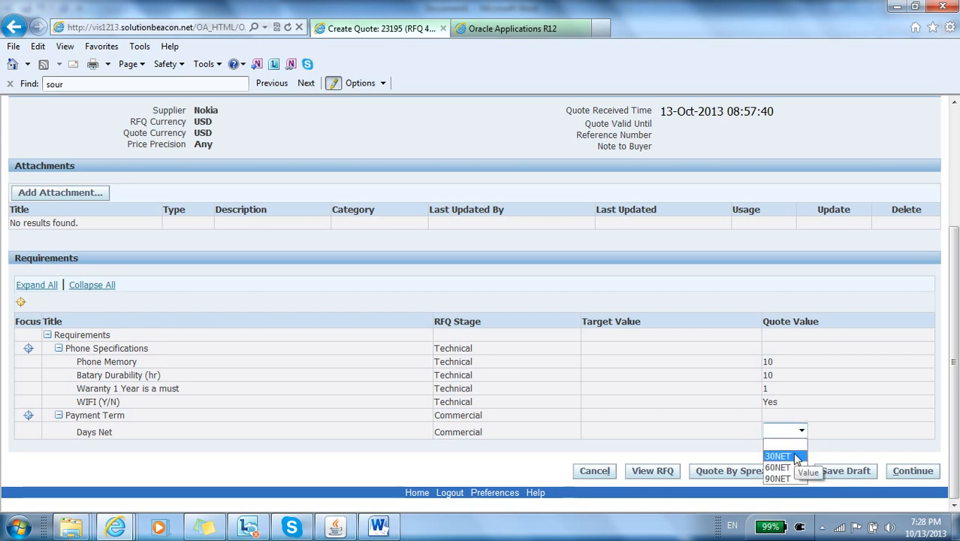
click(797, 456)
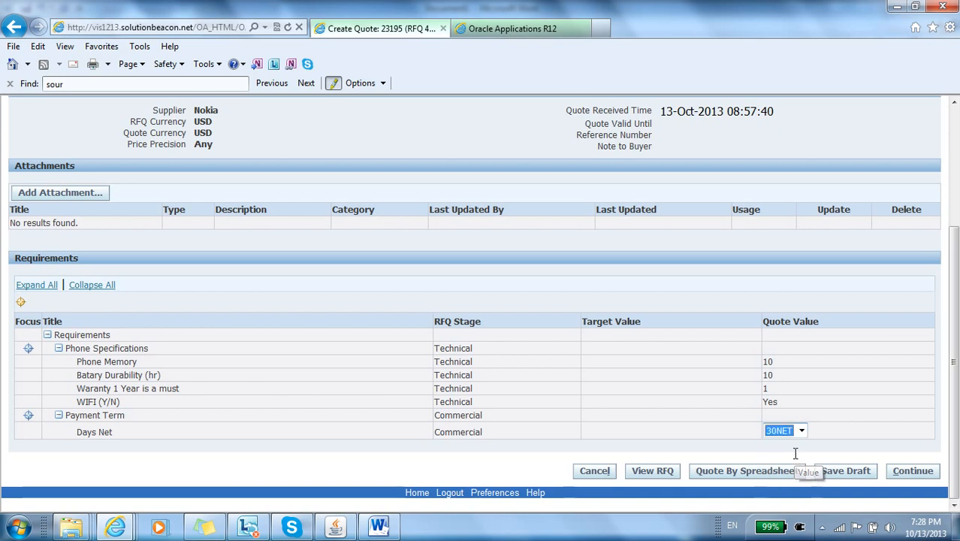
click(891, 367)
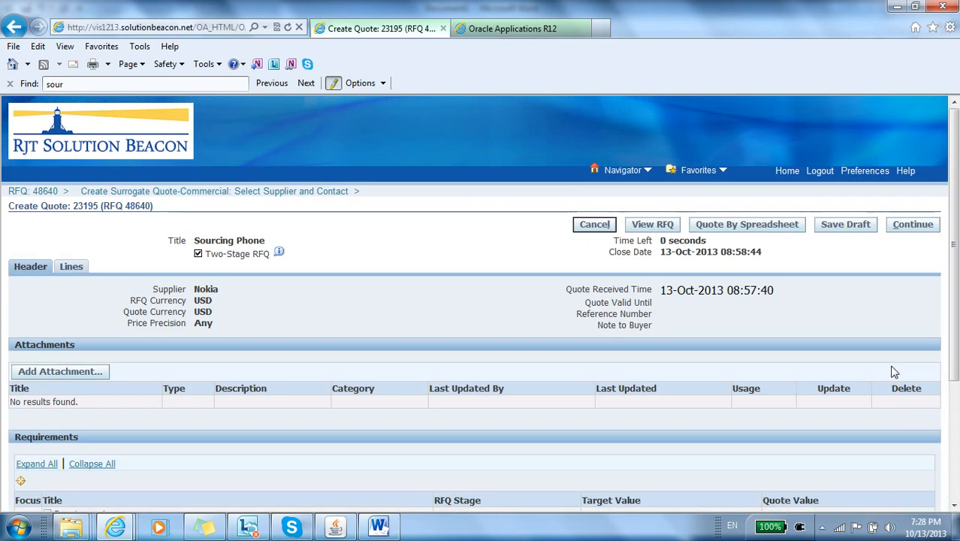
click(923, 230)
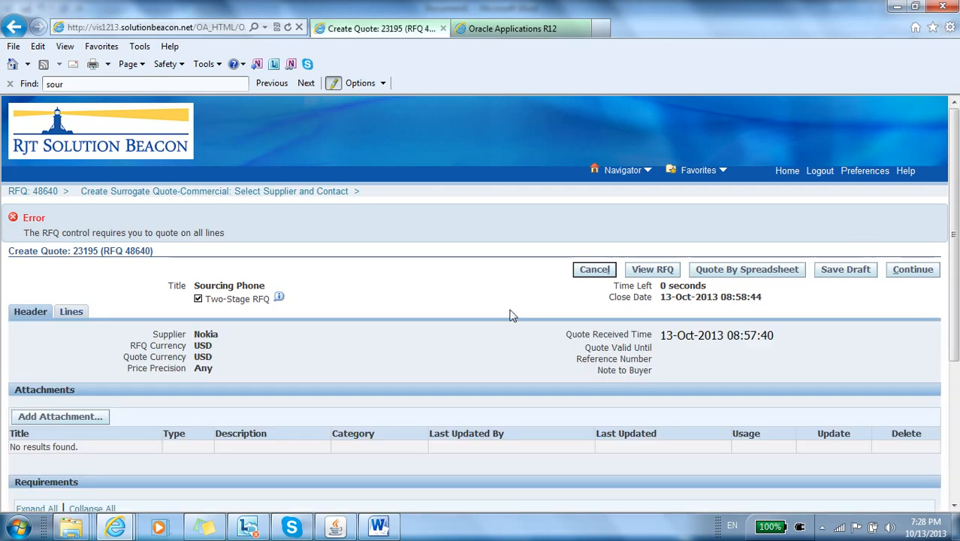
Step: Set the Nokia quote's mobile phone line to a quote price of 100 and a promised date of 01-Jan-2014
scroll(509, 315, down, 1)
scroll(510, 315, down, 5)
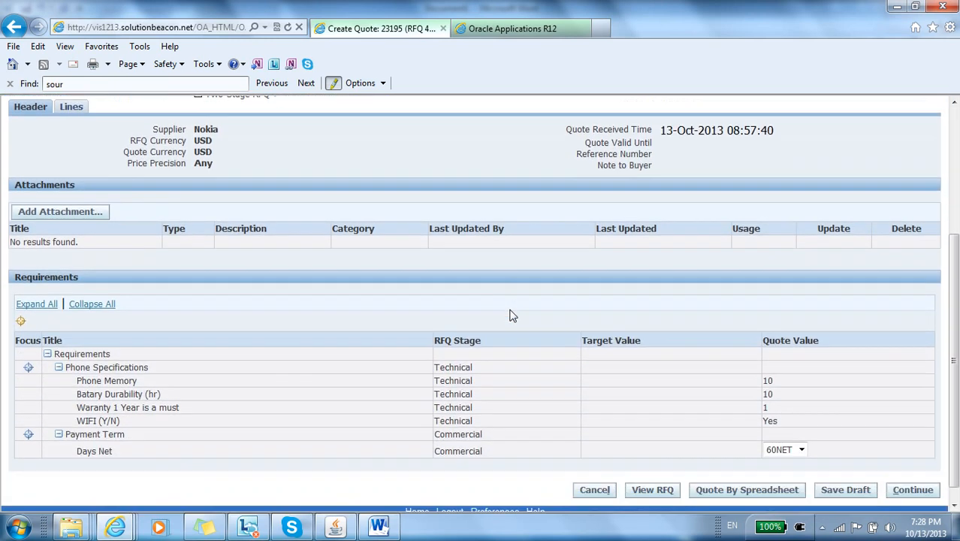
scroll(509, 316, up, 5)
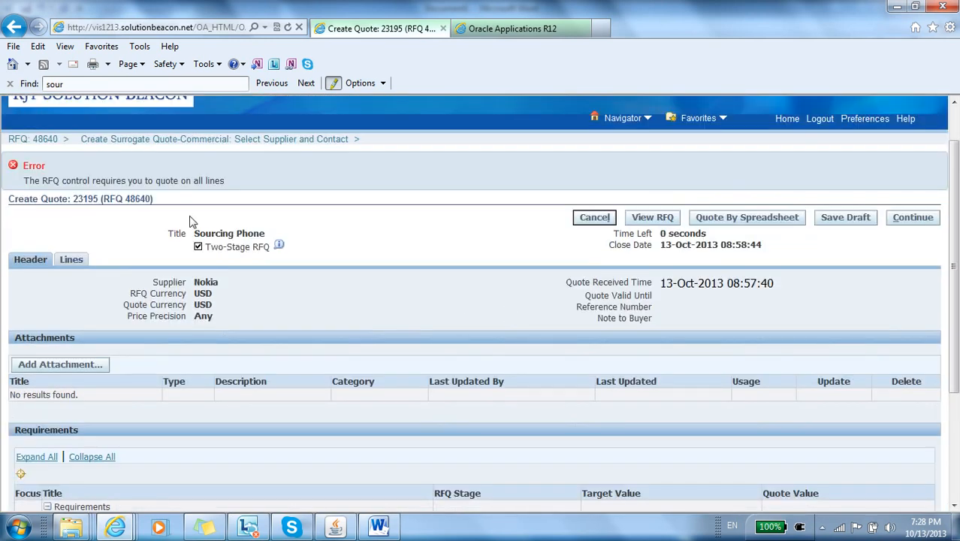
click(70, 259)
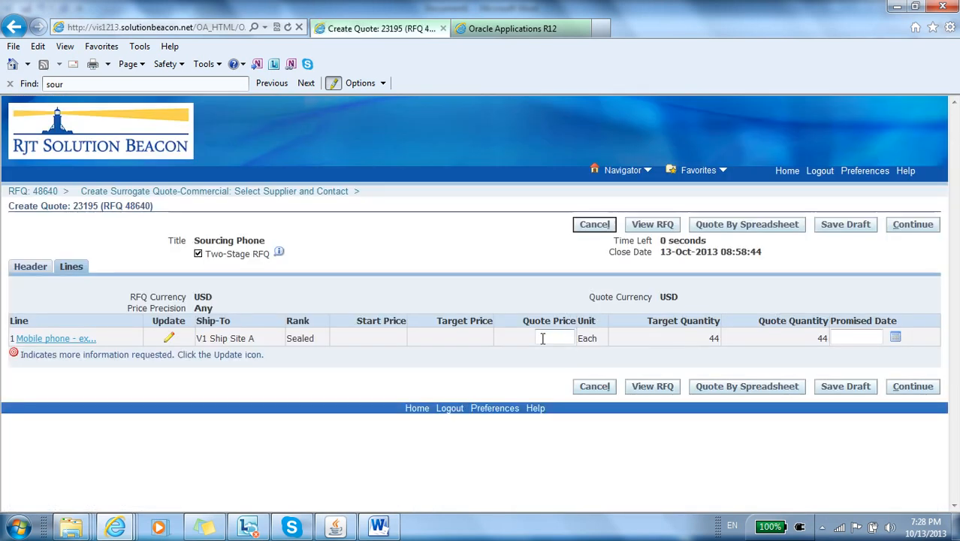
click(558, 336)
text(44)
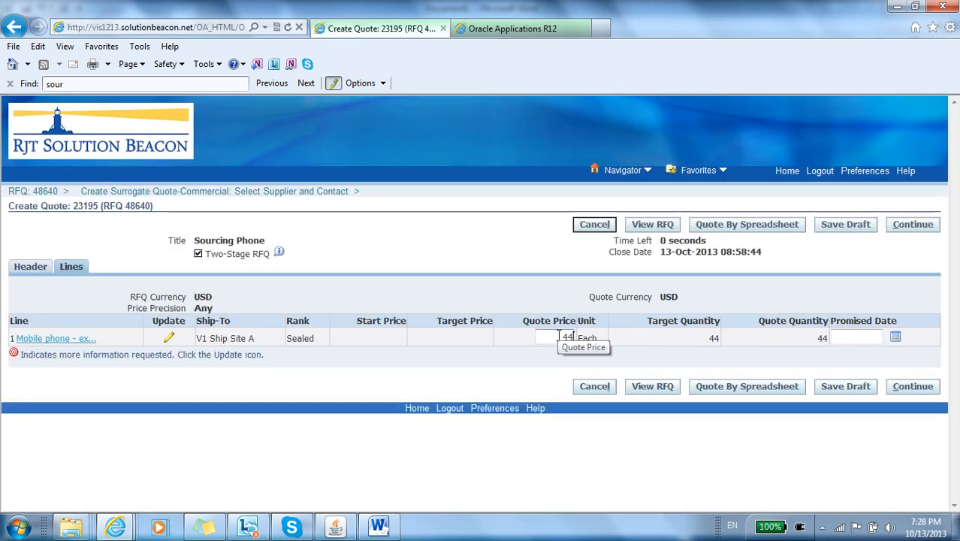
key(Tab)
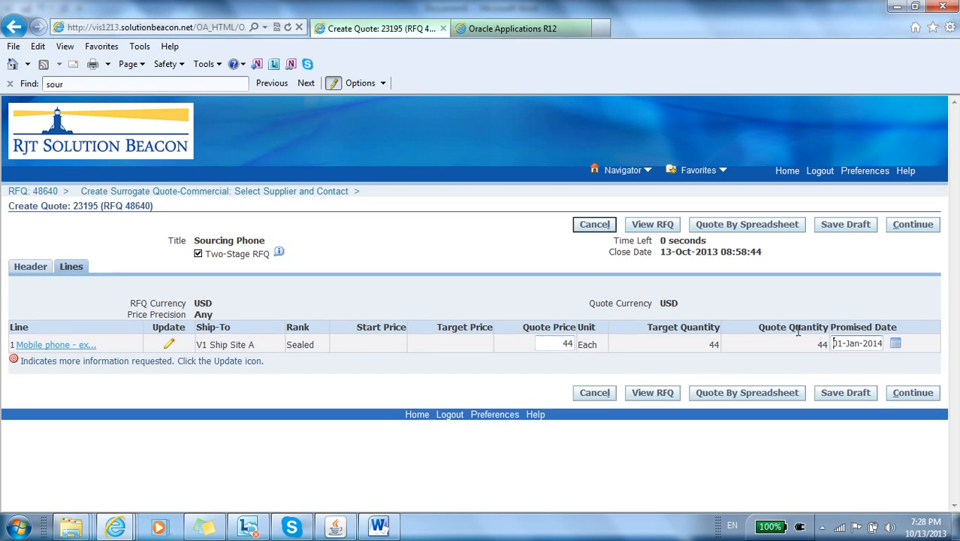
double_click(569, 344)
text(100)
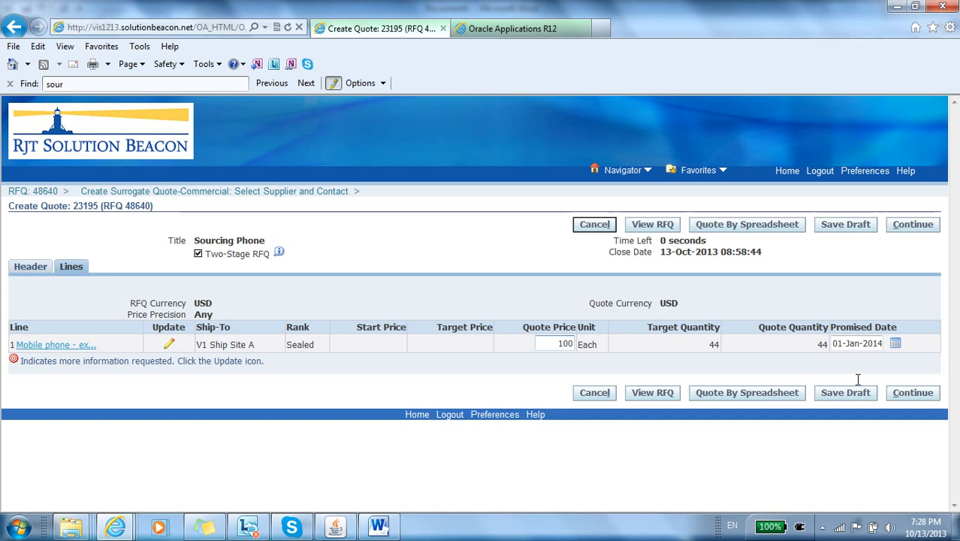
Step: Review and submit the Nokia quote, and start a commercial surrogate quote for Samsung
click(919, 398)
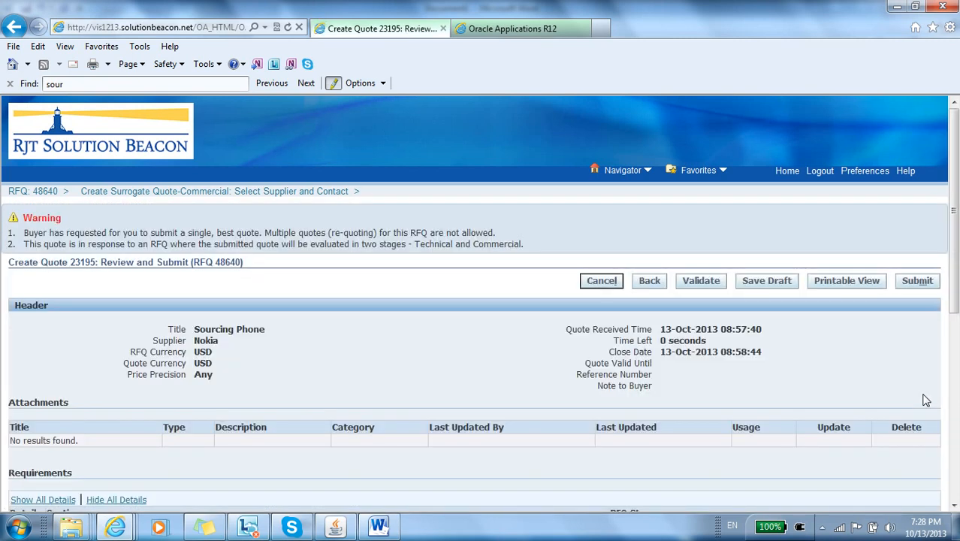
click(921, 283)
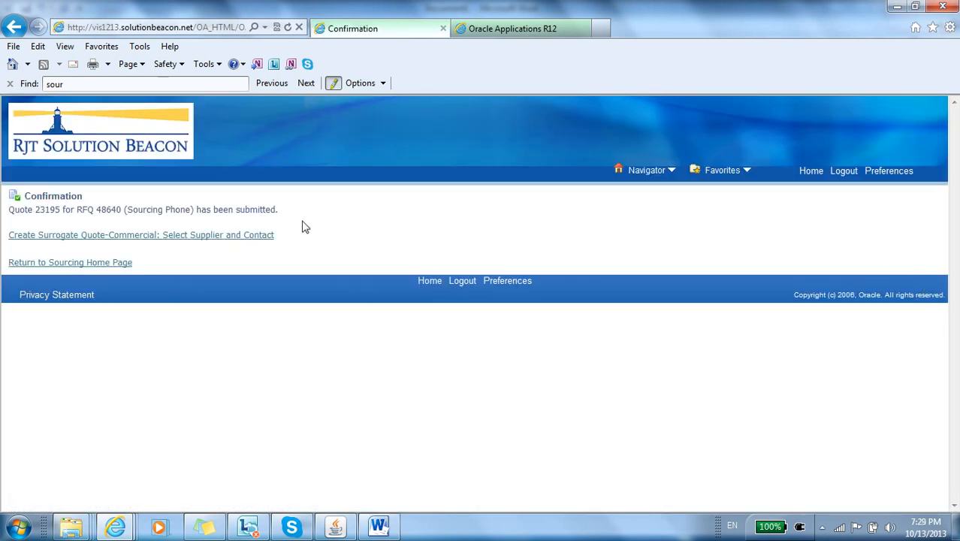
click(226, 236)
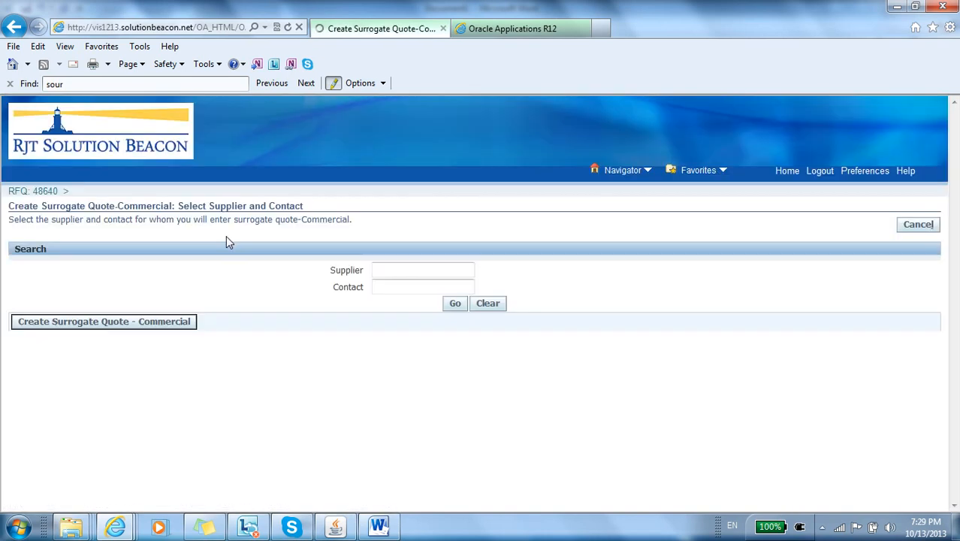
click(23, 353)
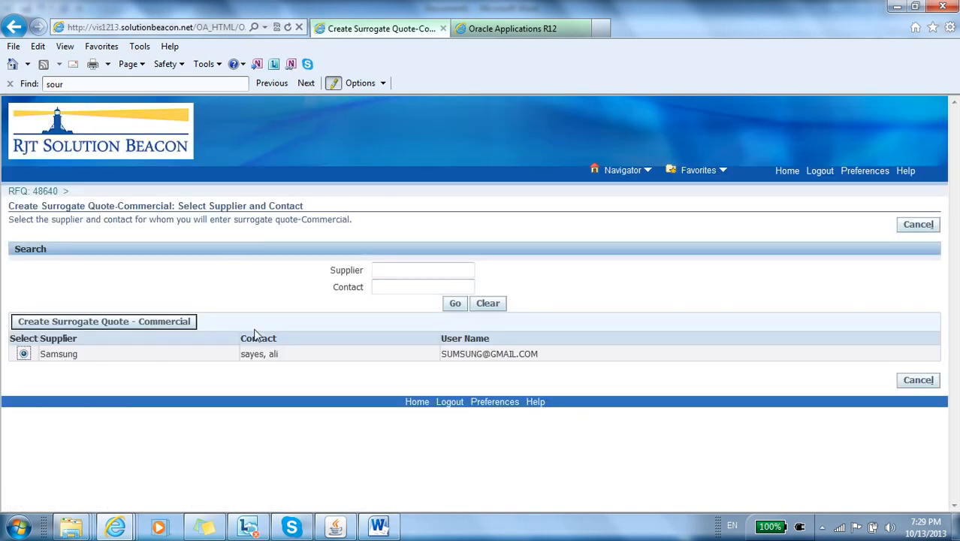
click(175, 323)
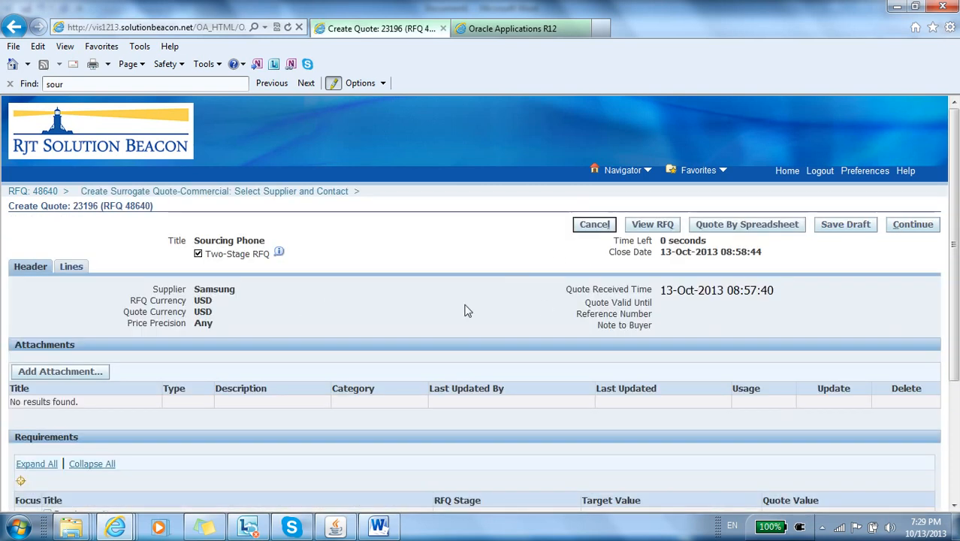
Step: Set the Samsung quote's mobile phone line to a quote price of 98 and a promised date of 01-Jan-2014
click(74, 268)
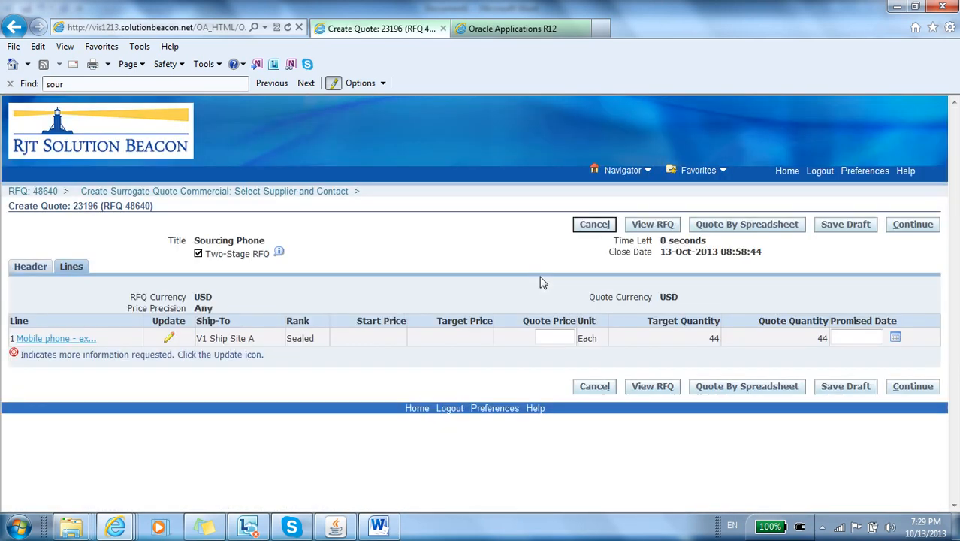
click(540, 338)
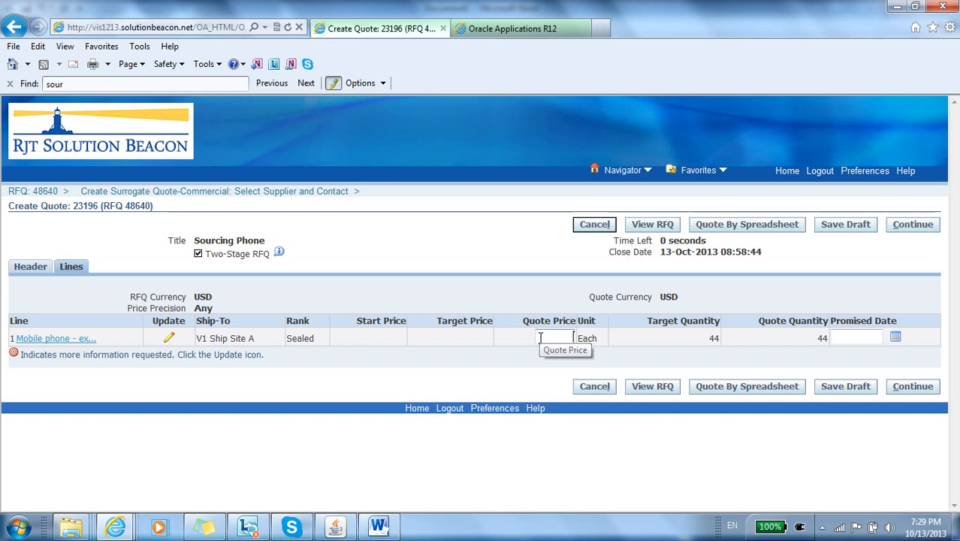
key(Tab)
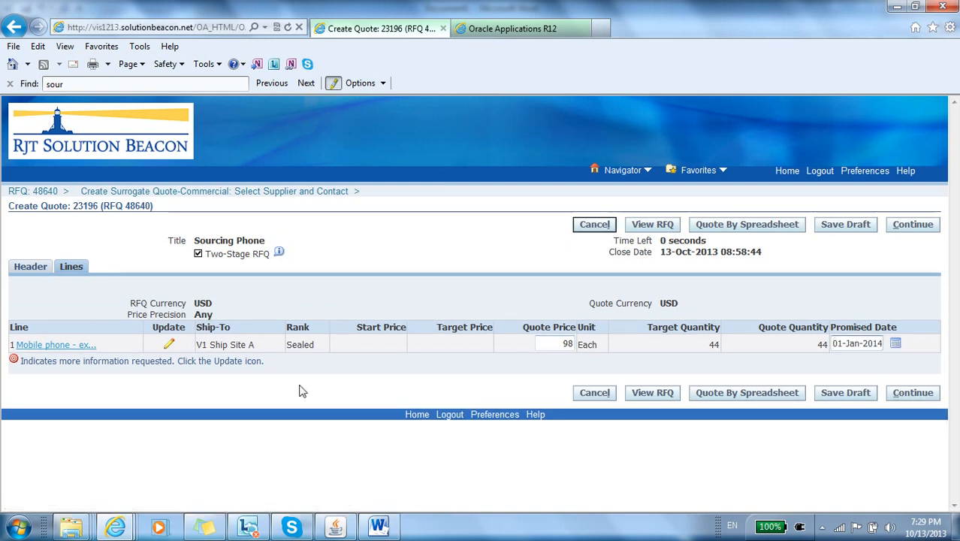
Step: Set the Days Net payment term in the Samsung quote's header requirements to 90NET
click(44, 275)
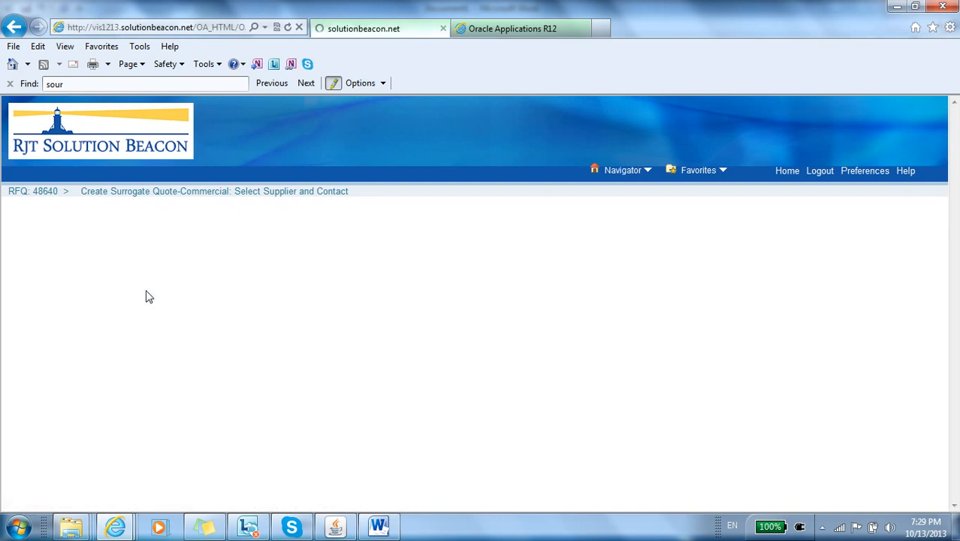
scroll(375, 297, down, 3)
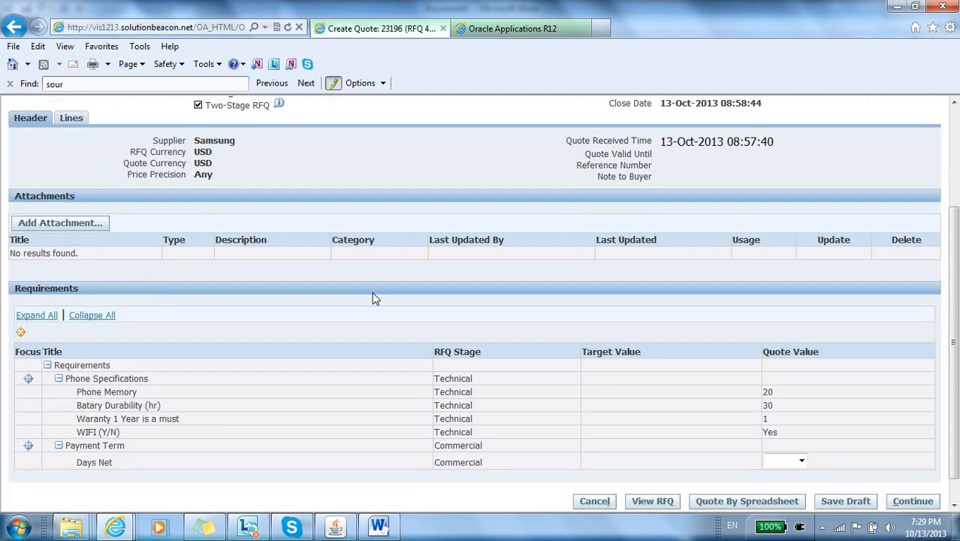
click(801, 430)
click(785, 478)
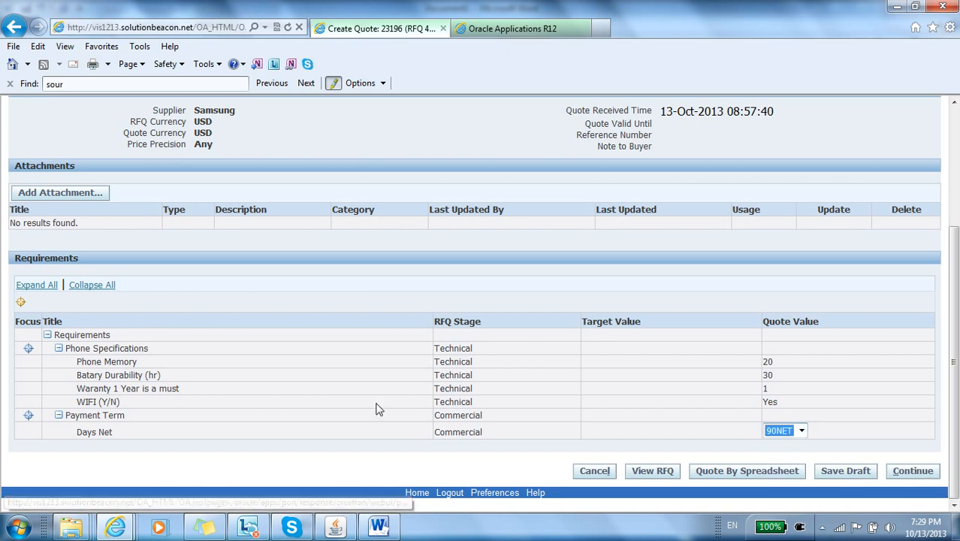
triple_click(83, 434)
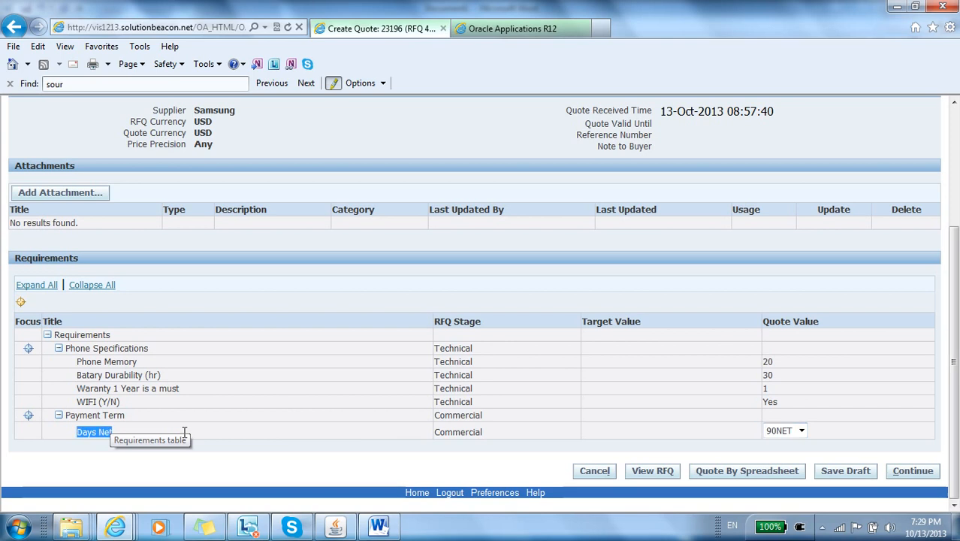
double_click(459, 433)
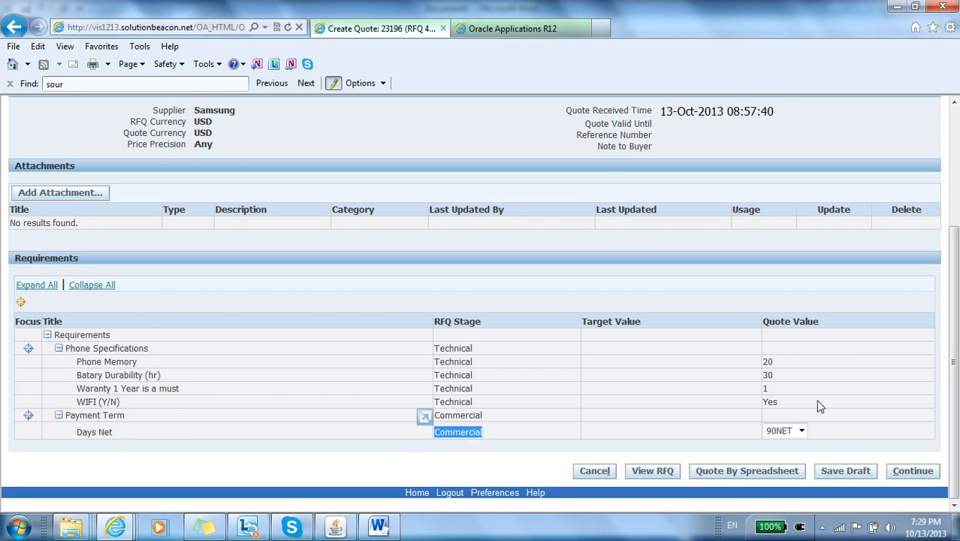
click(415, 446)
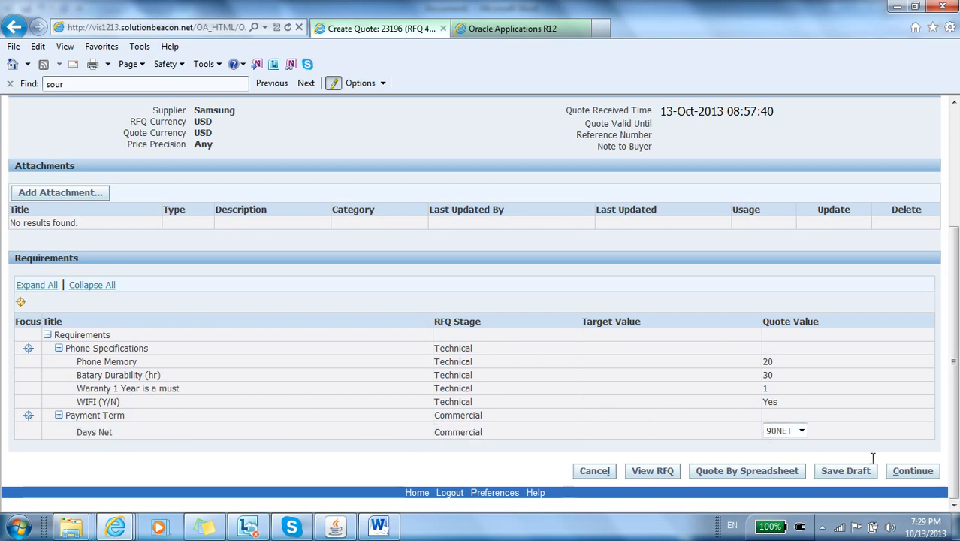
Step: Review and submit the Samsung quote, and reopen the Sourcing Phone RFQ from the Sourcing home page
click(898, 473)
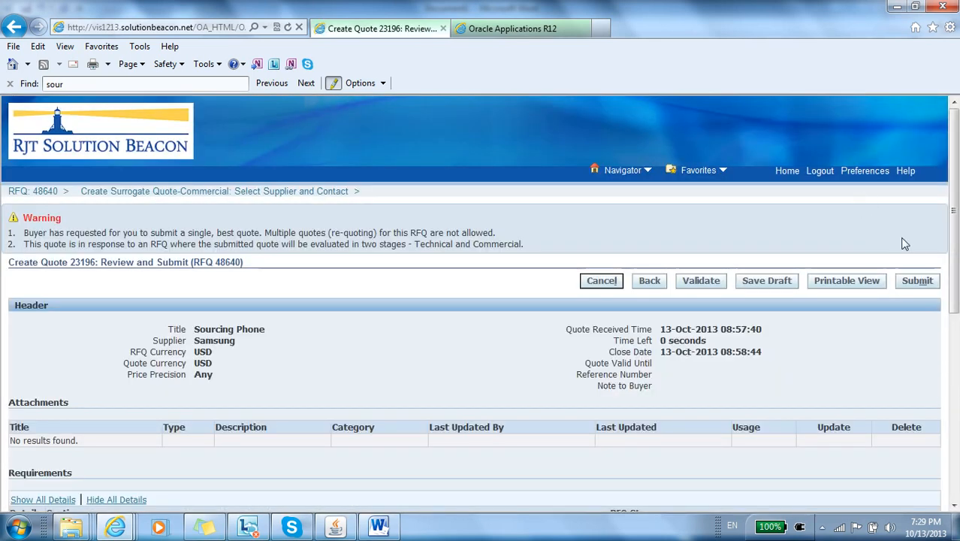
click(917, 280)
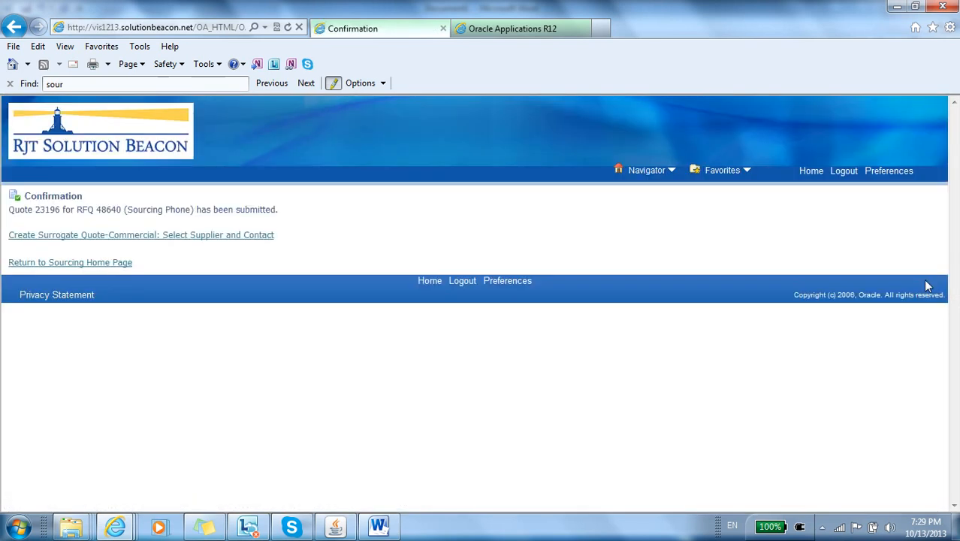
click(111, 265)
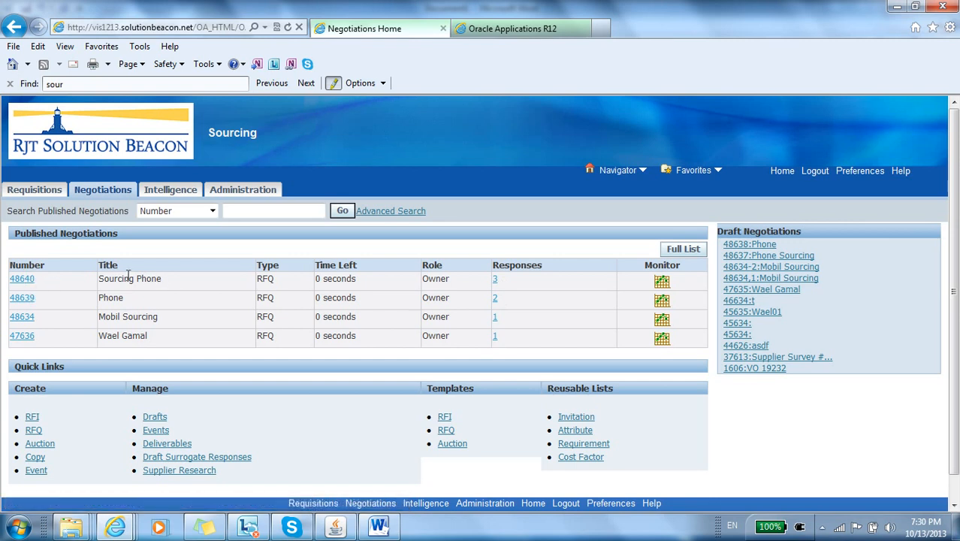
click(27, 279)
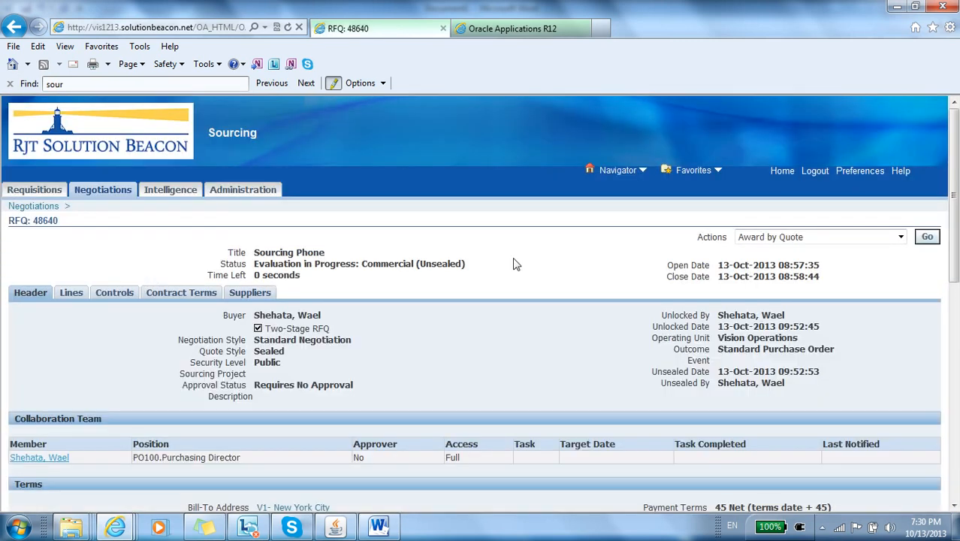
Step: Start an Award by Quote for the Sourcing Phone RFQ with only the Samsung quote selected
click(758, 241)
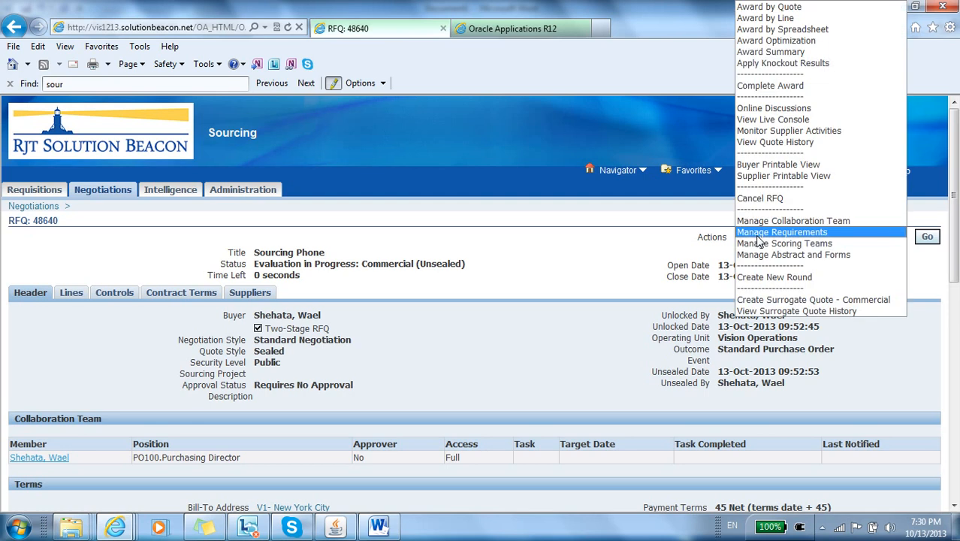
click(519, 256)
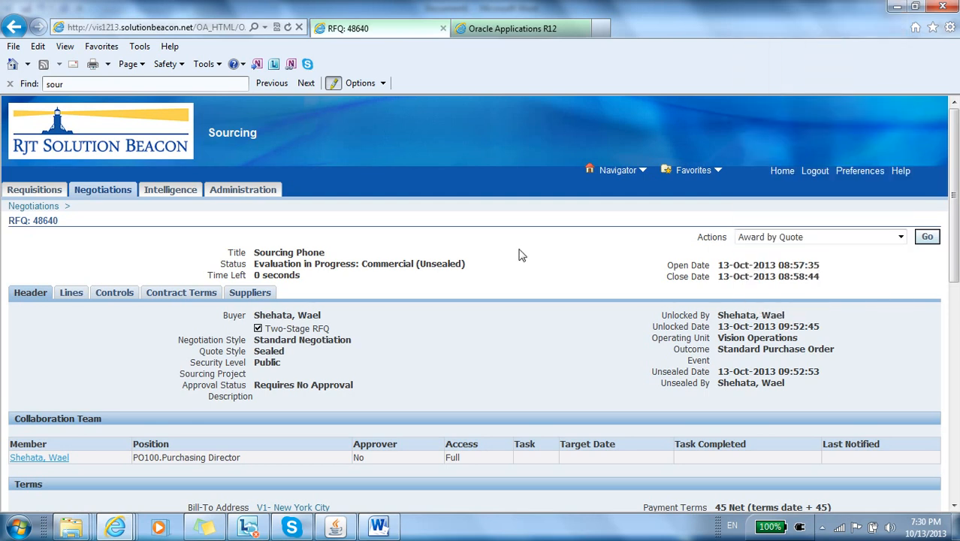
click(928, 237)
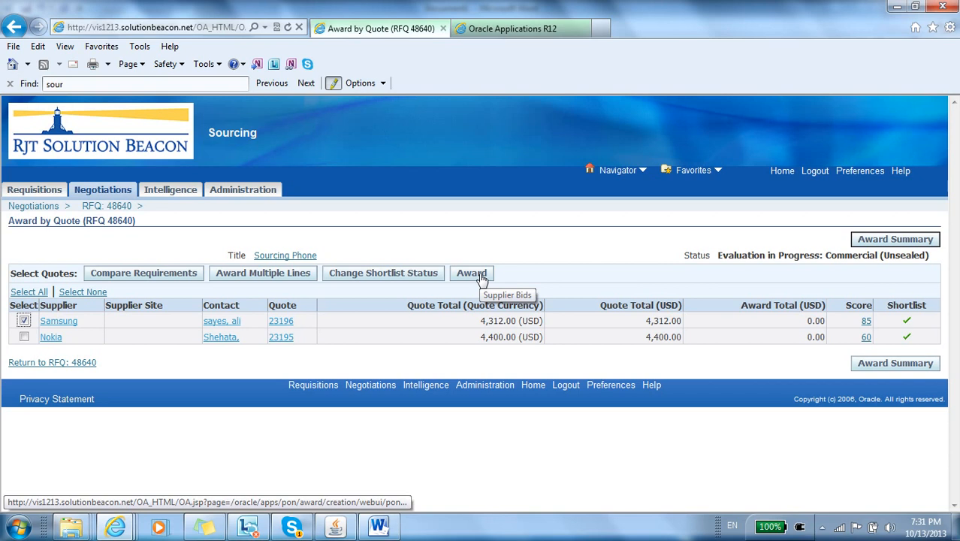
click(473, 273)
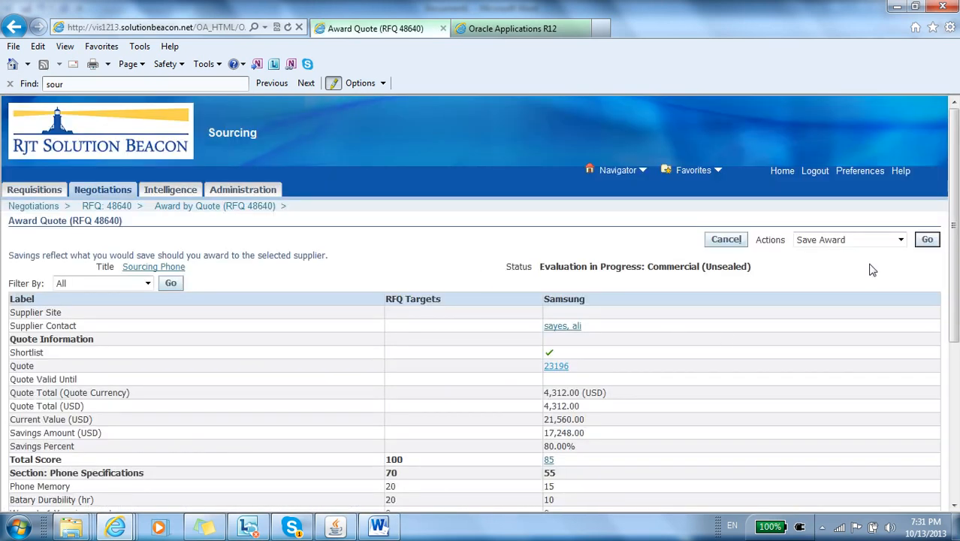
Step: Mark the Samsung quote as the awarded quote and save the award
click(926, 240)
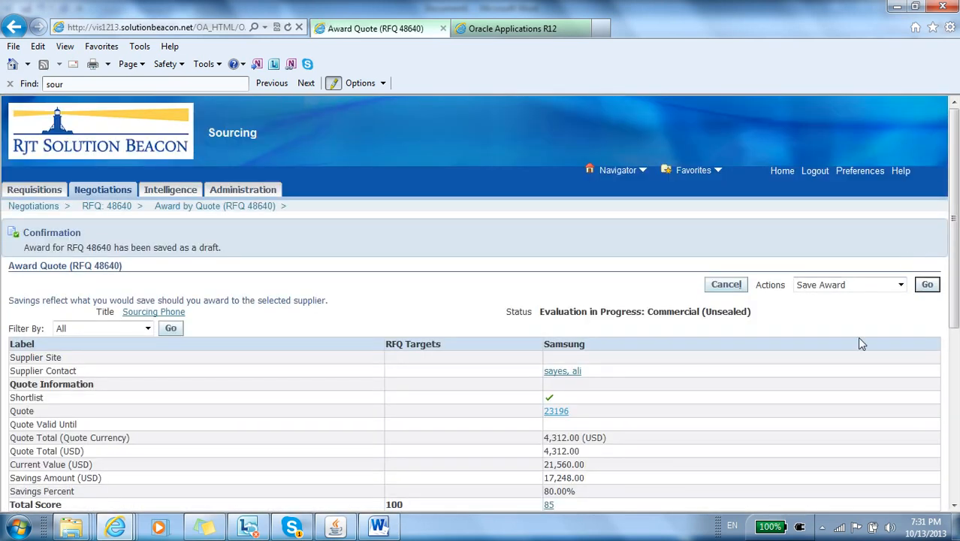
scroll(860, 342, down, 1)
scroll(861, 343, down, 2)
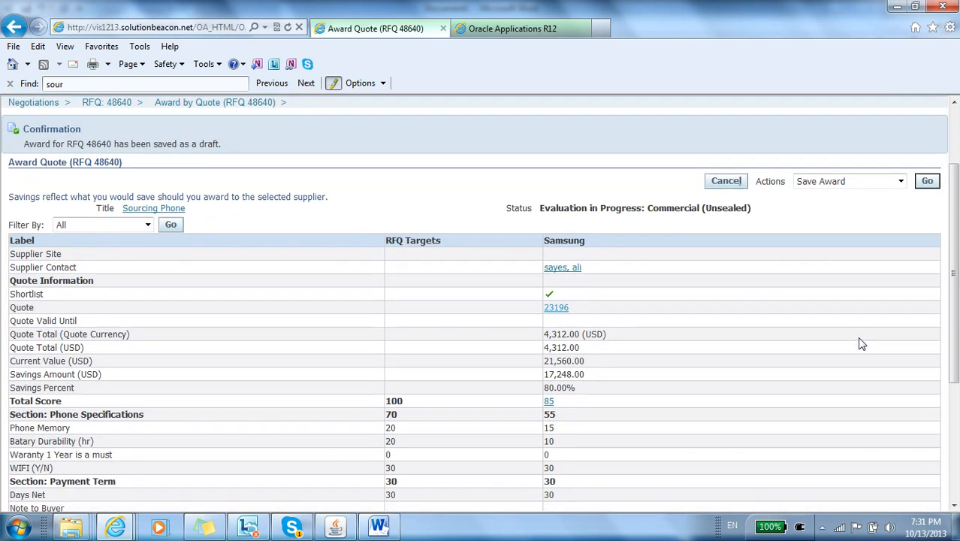
scroll(862, 343, down, 5)
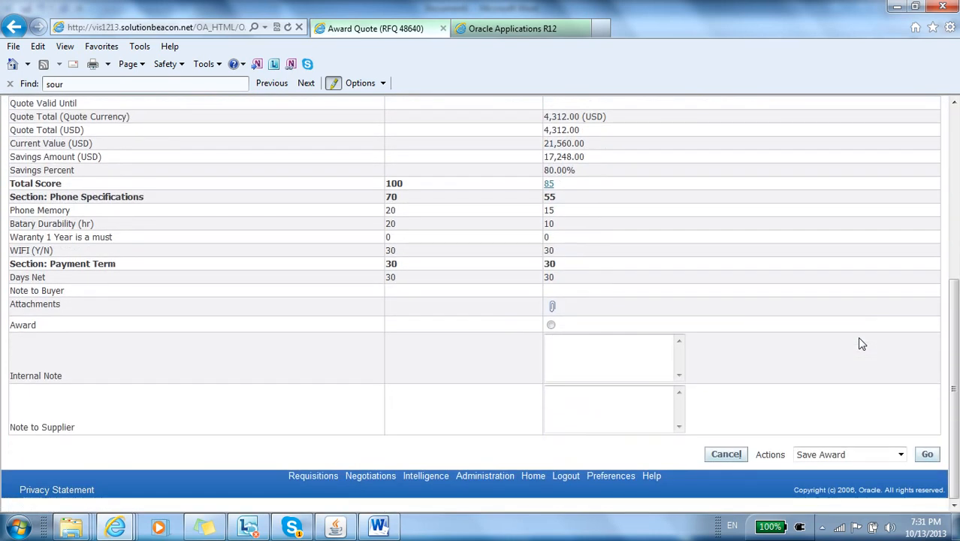
scroll(861, 344, up, 8)
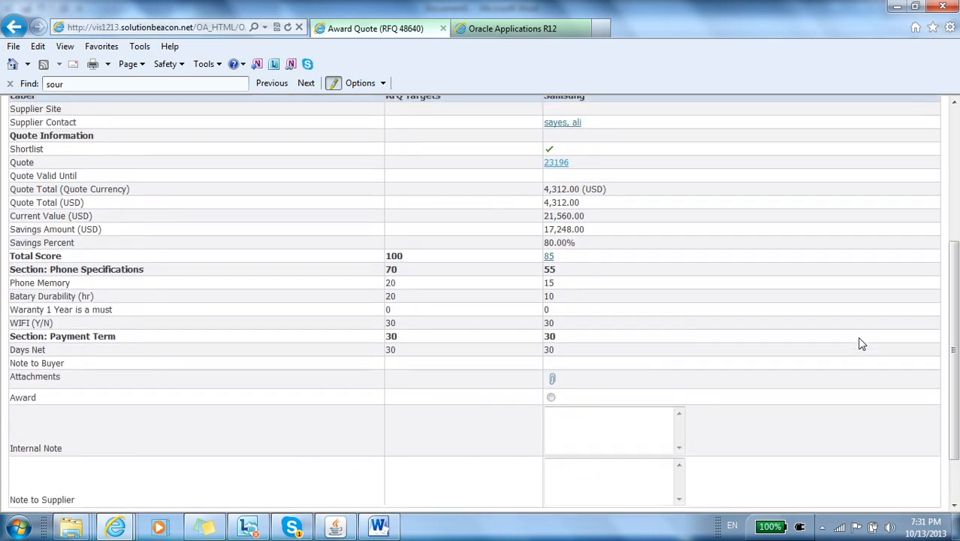
scroll(862, 344, down, 8)
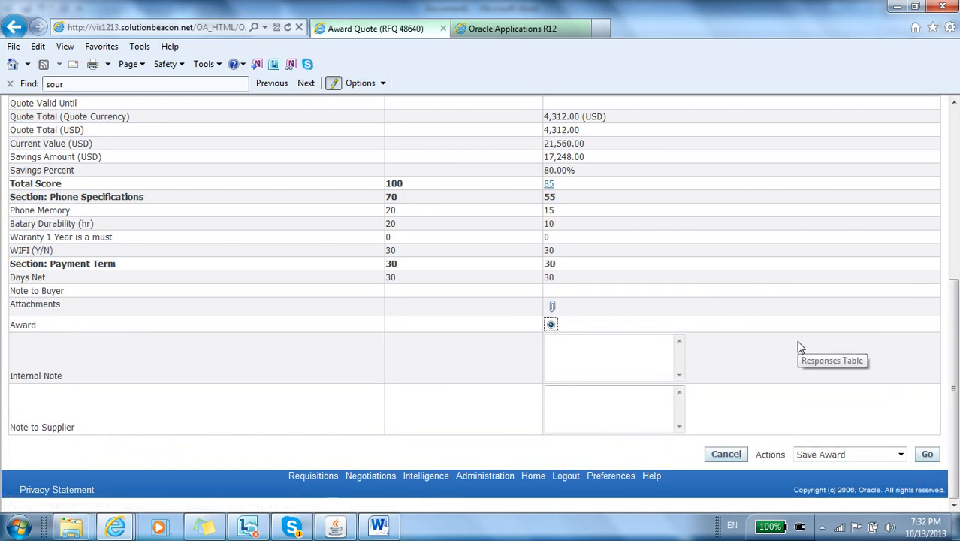
click(926, 454)
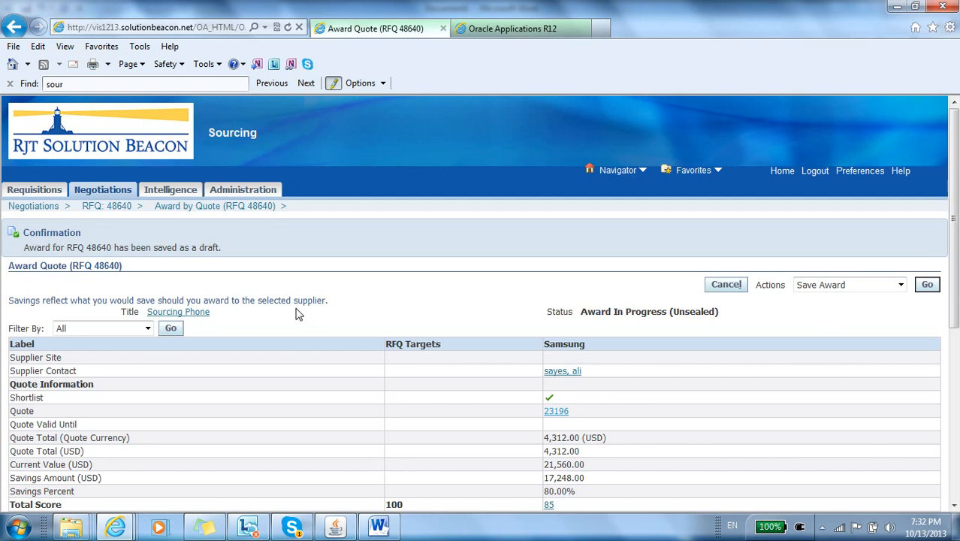
Step: Return to the RFQ and compare the requirement values and scores of all quotes in Award by Quote
click(120, 208)
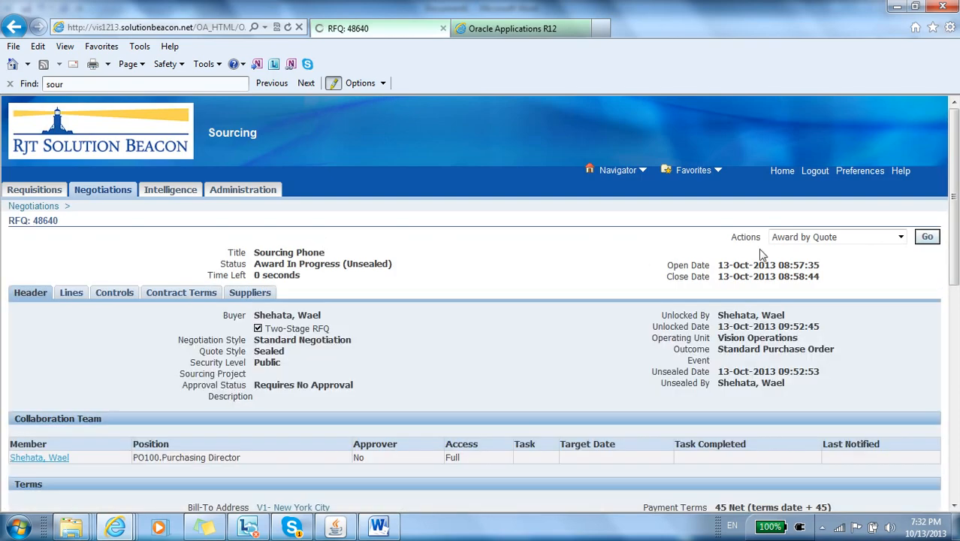
click(871, 242)
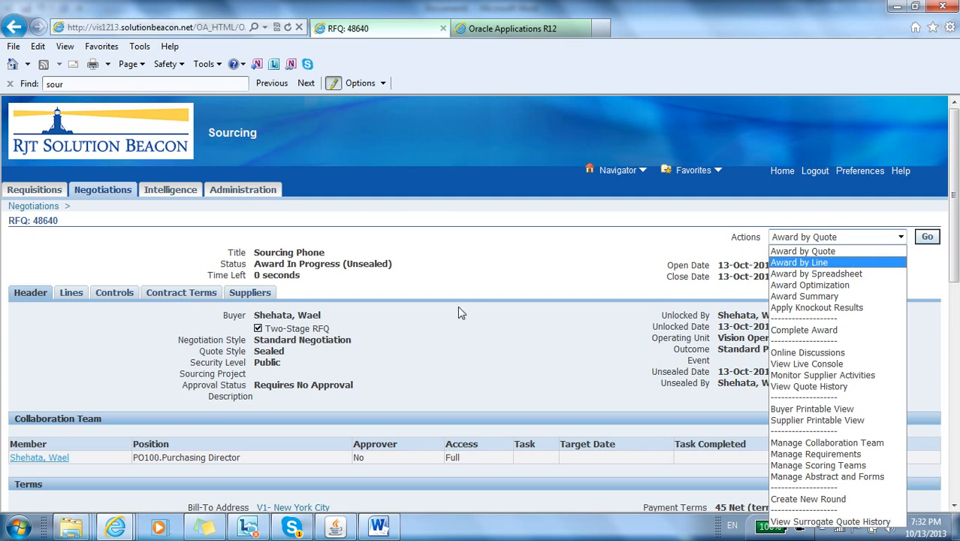
click(328, 307)
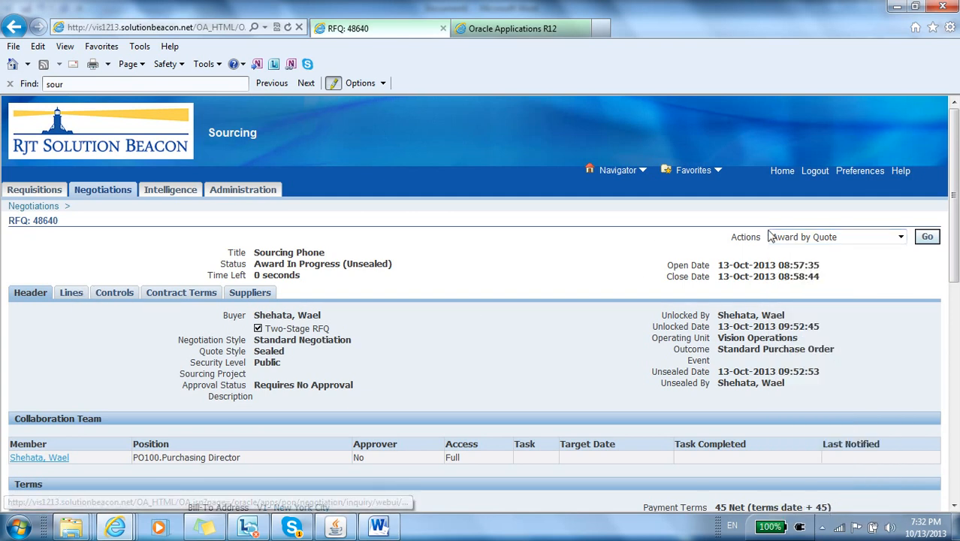
click(927, 237)
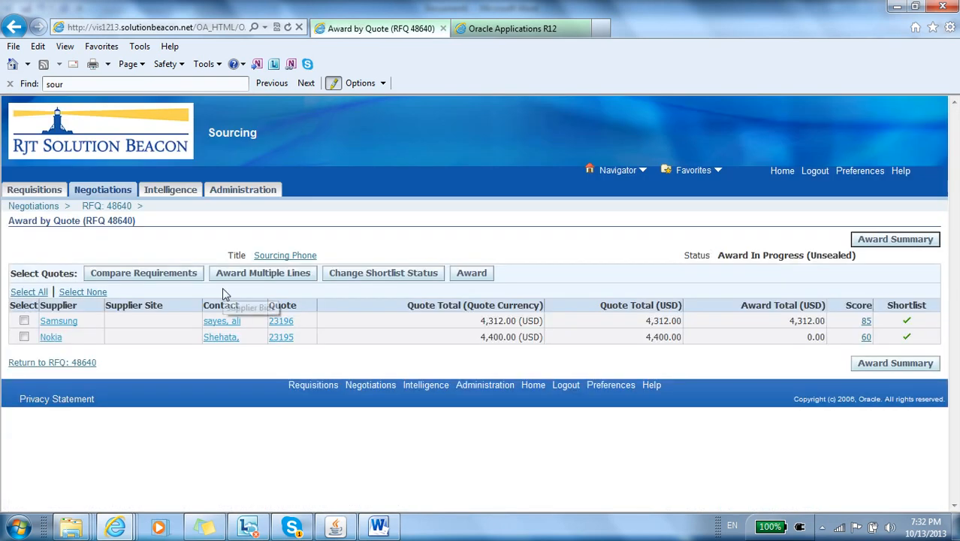
click(40, 294)
click(139, 275)
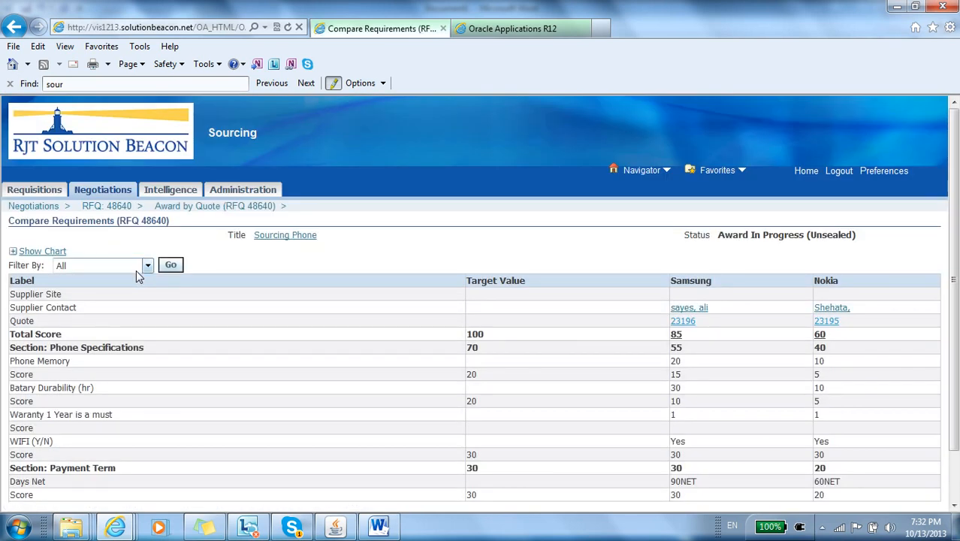
scroll(138, 276, down, 2)
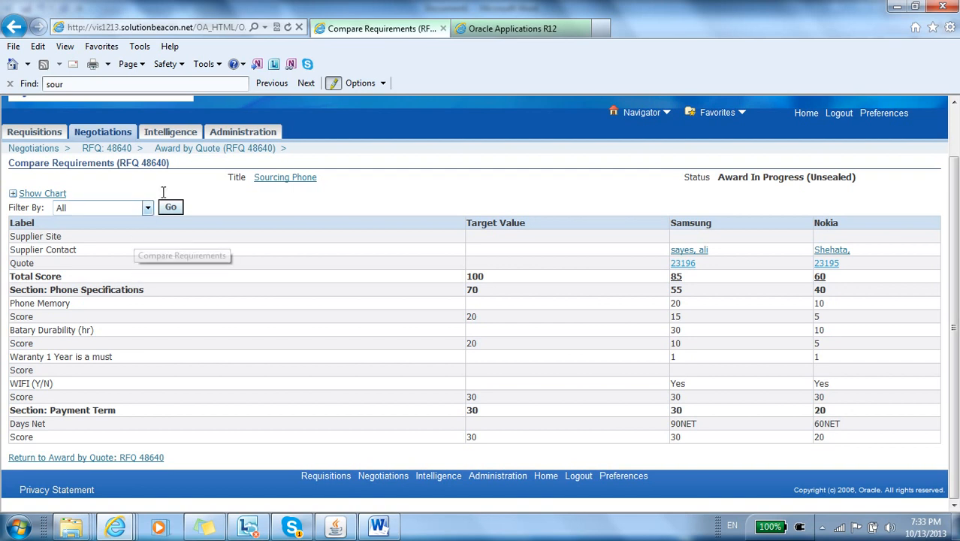
Step: Complete the RFQ award, creating a Standard Purchase Order and sharing award decisions with suppliers immediately
click(120, 150)
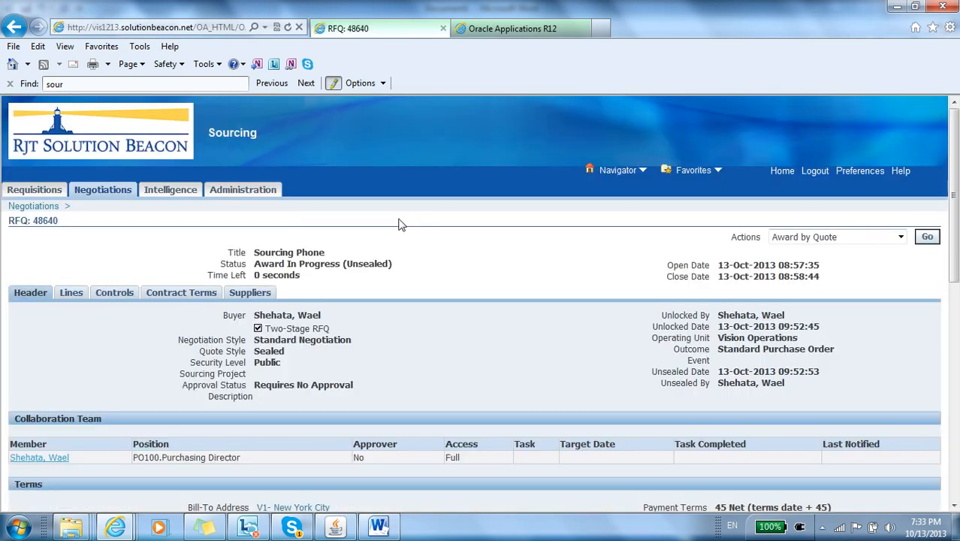
click(837, 238)
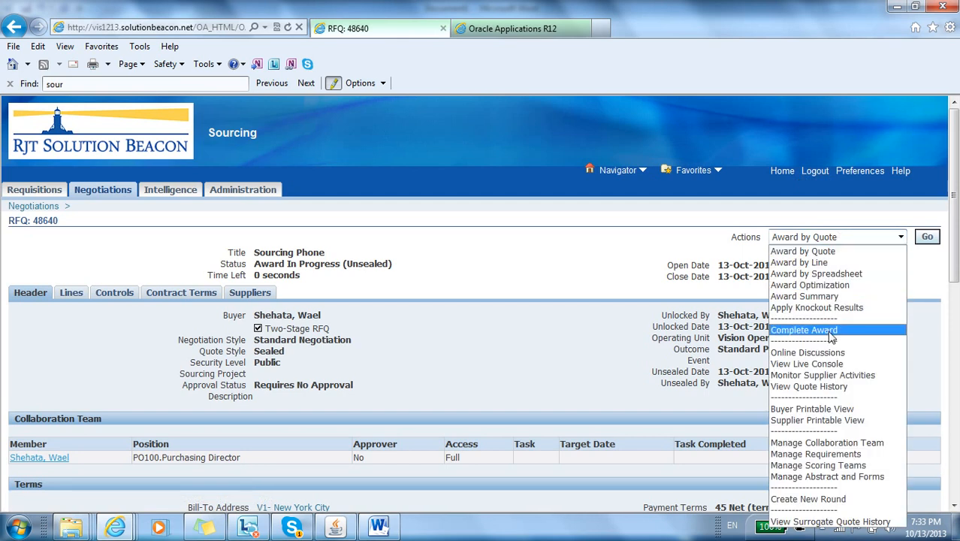
click(804, 330)
click(928, 238)
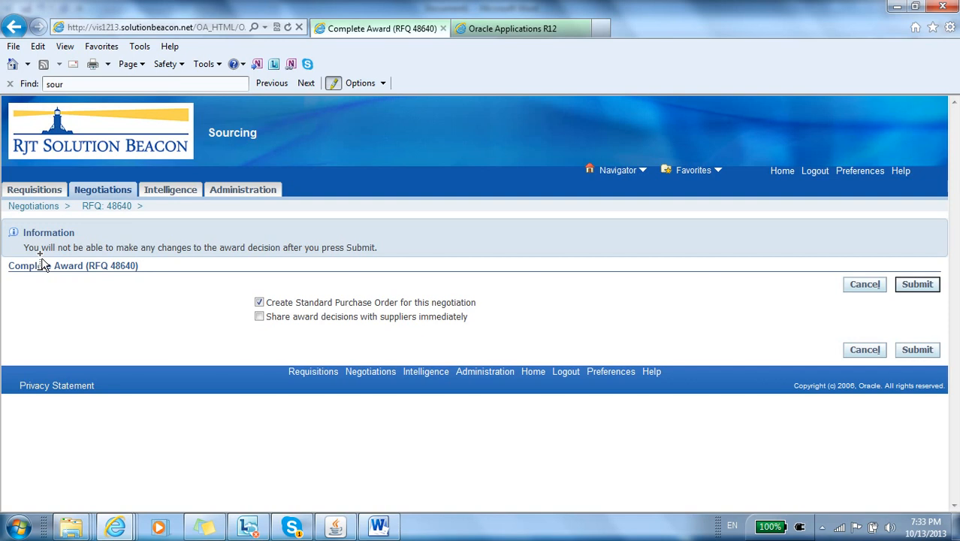
scroll(42, 259, down, 3)
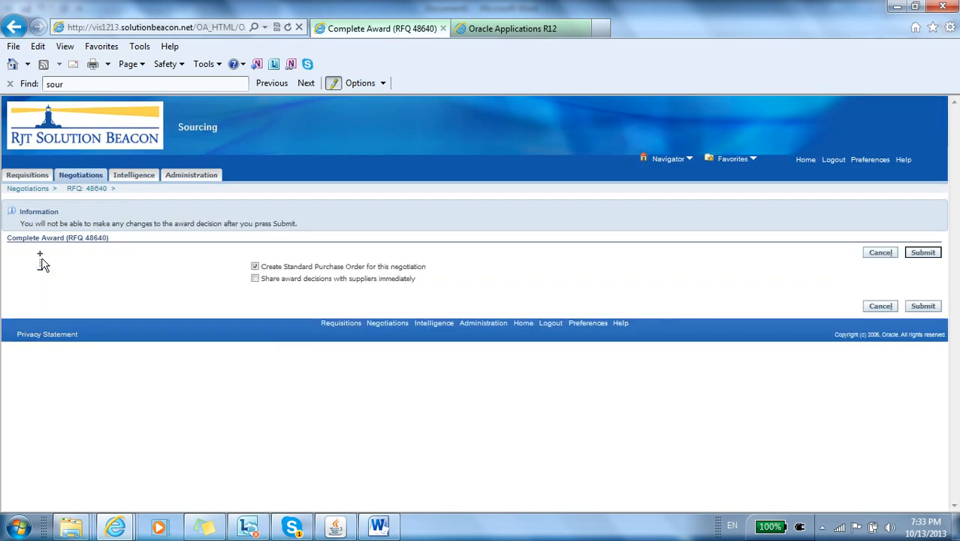
click(255, 280)
click(922, 253)
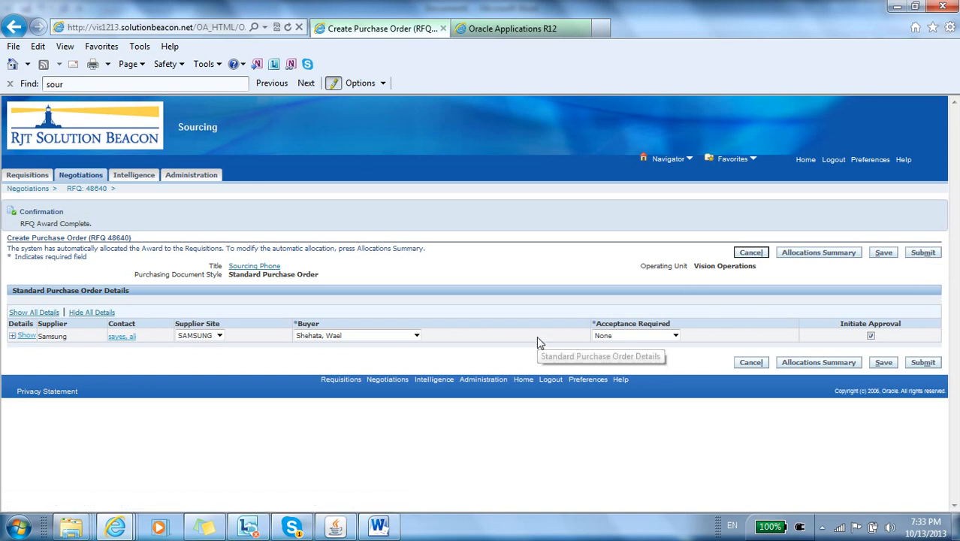
Step: Submit the Samsung standard purchase order with supplier site SAMSUNG, and open the created order to examine its header
click(219, 336)
click(218, 340)
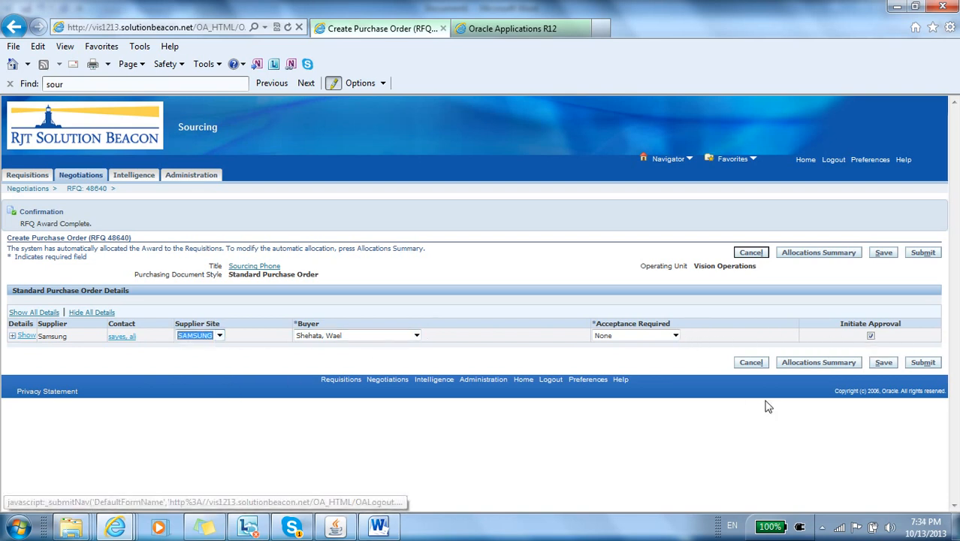
click(924, 363)
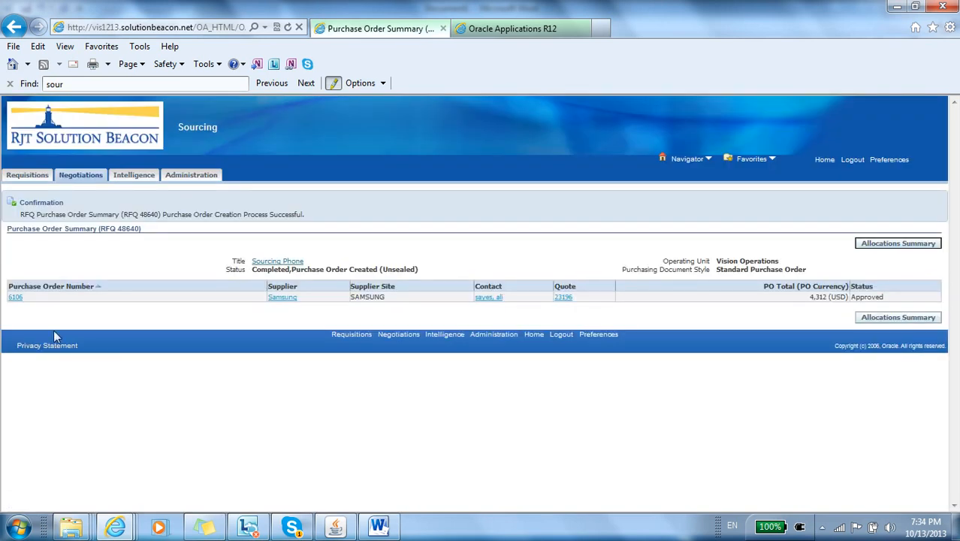
click(19, 298)
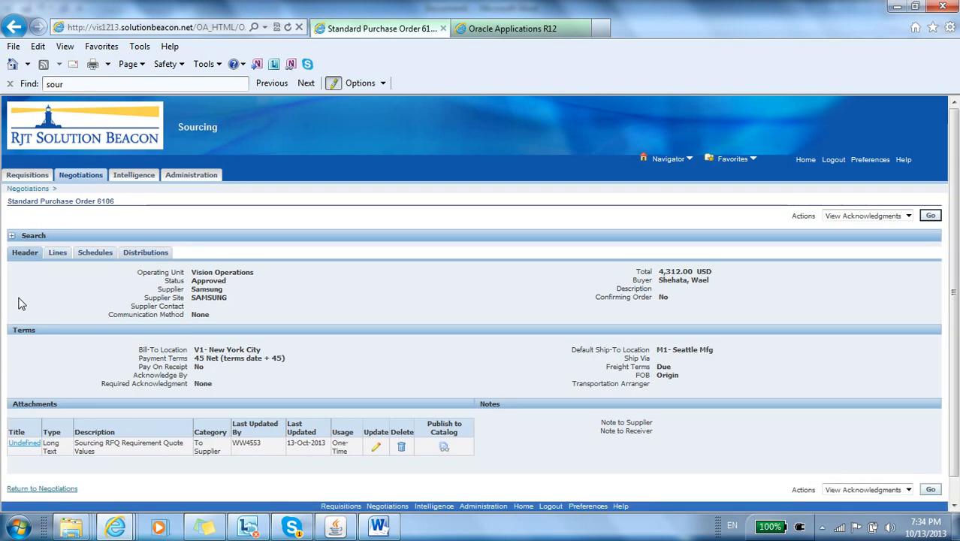
scroll(20, 303, down, 1)
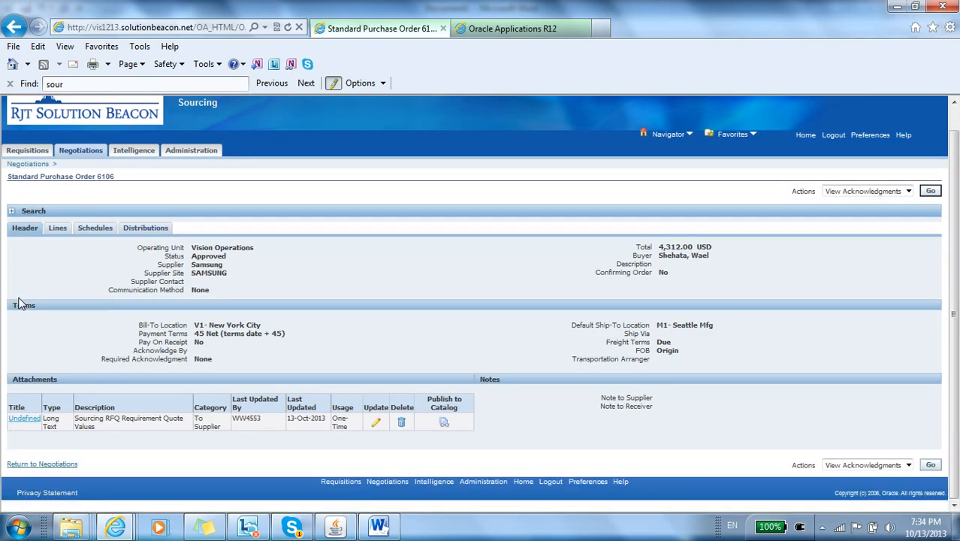